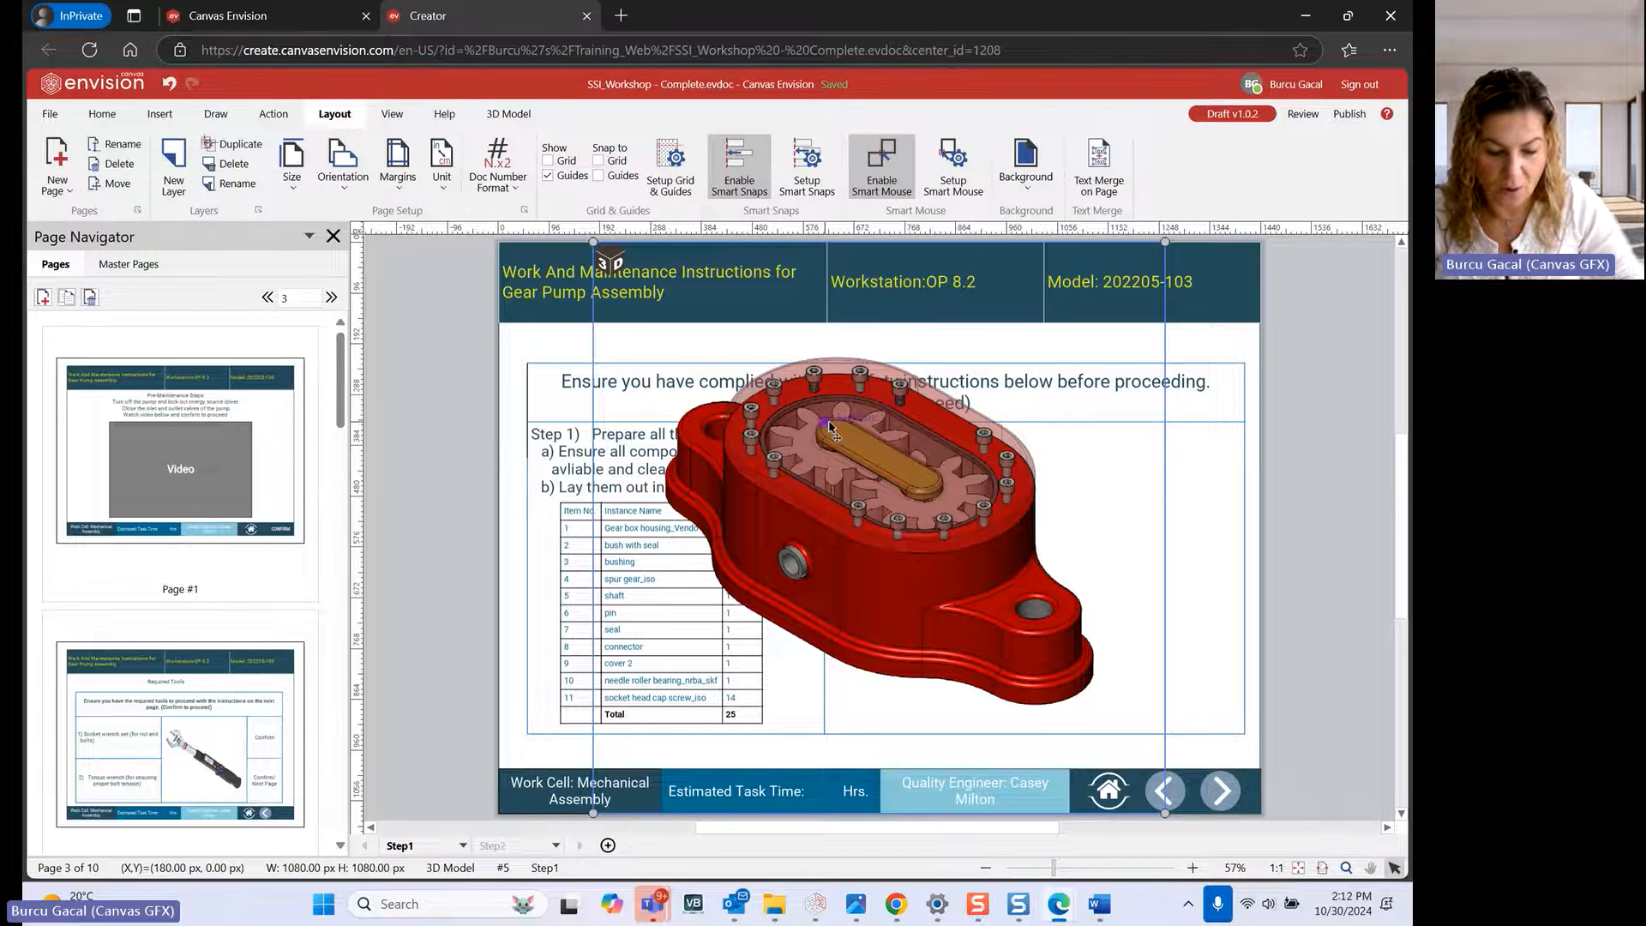
Open the gear pump assembly on the page in the 3D model editor
right_click(935, 470)
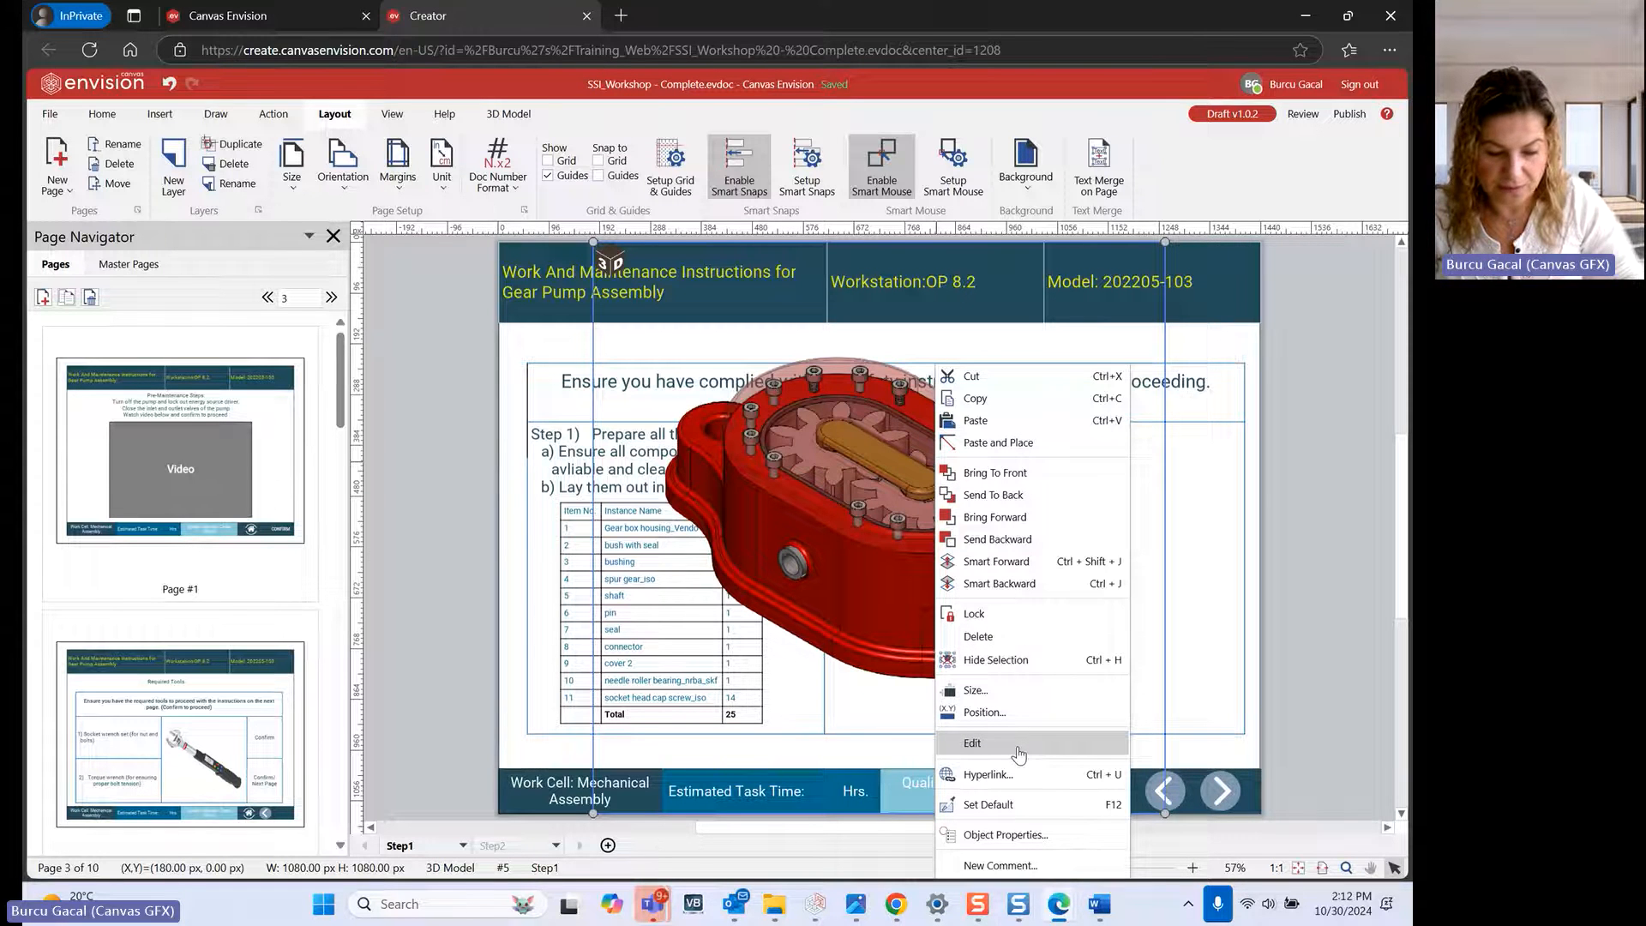
left_click(509, 114)
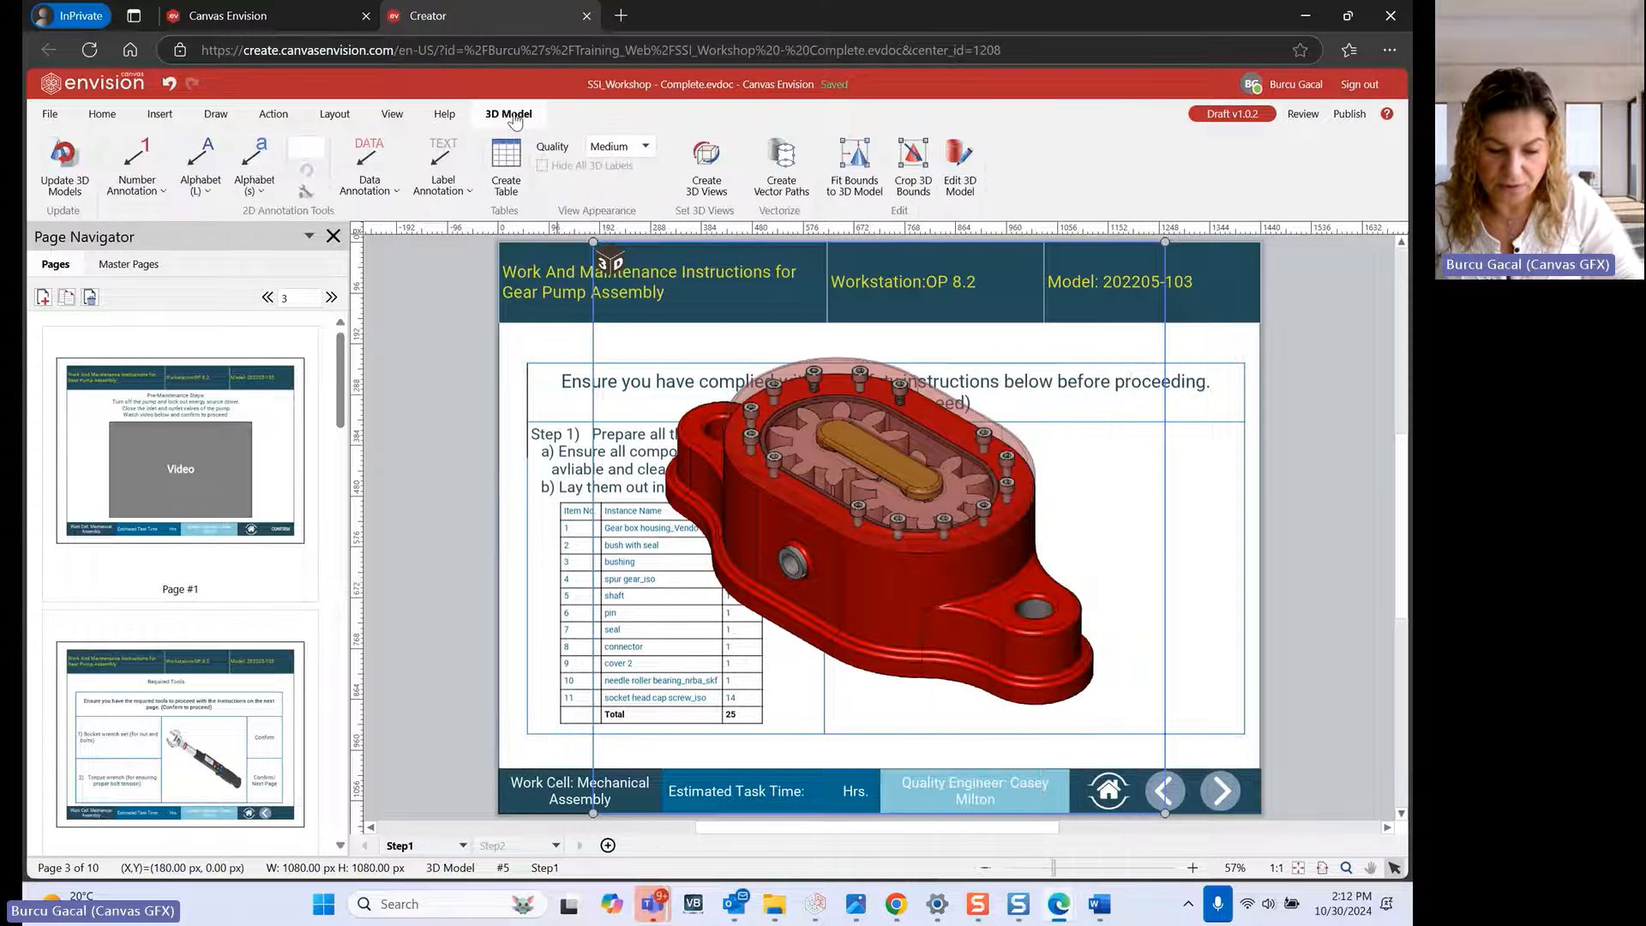
left_click(968, 161)
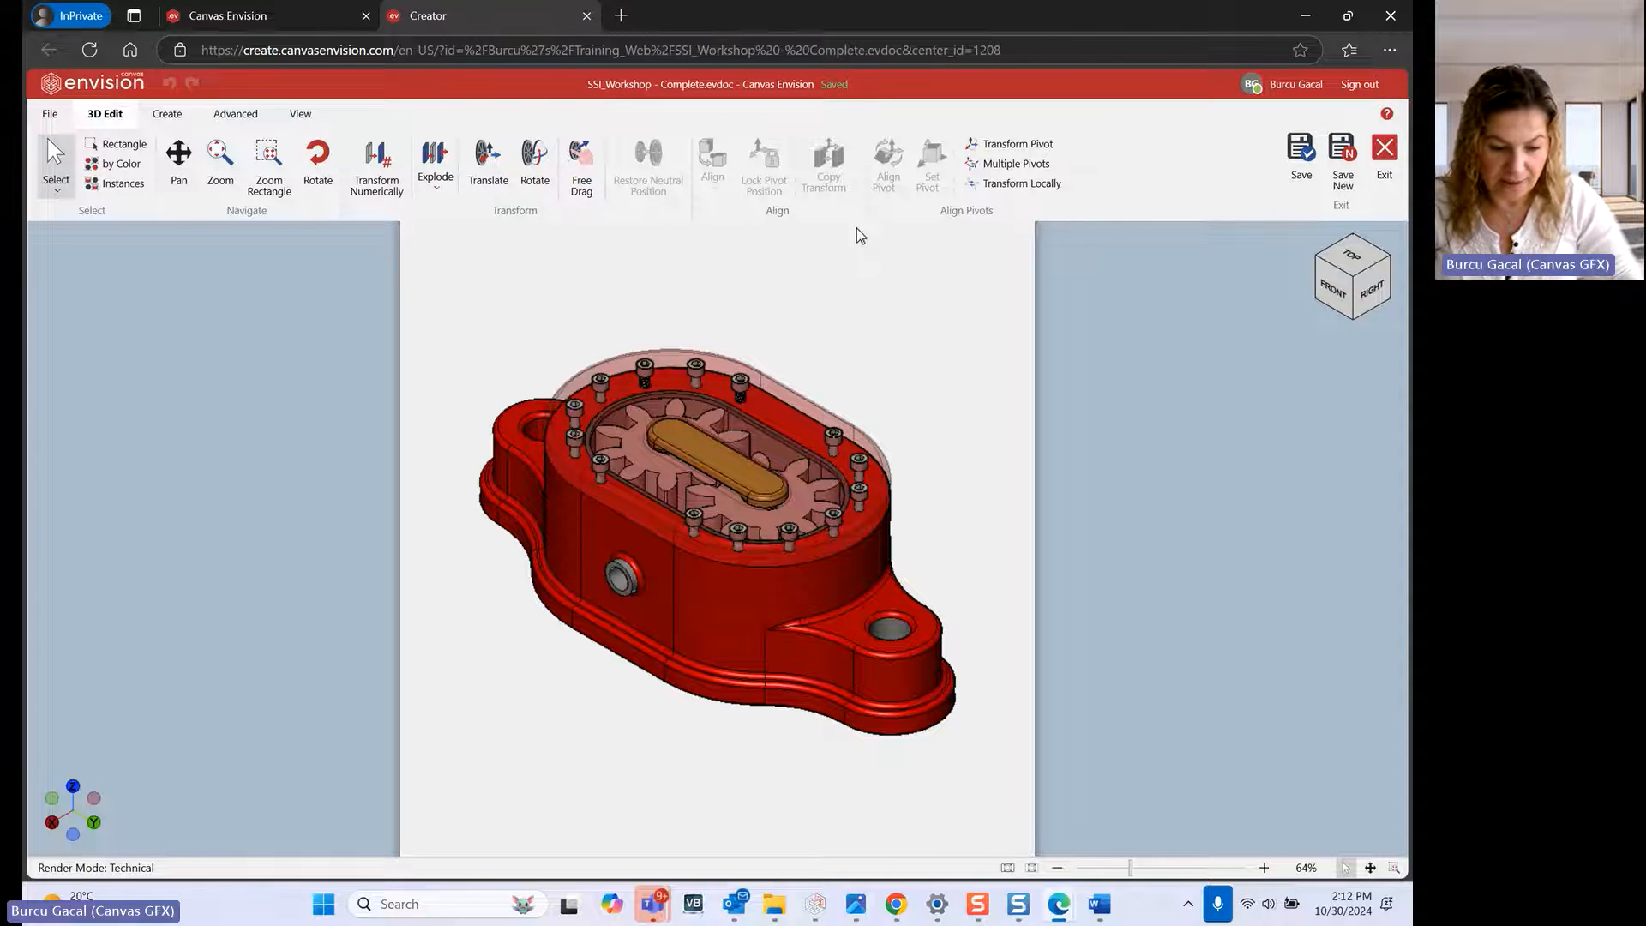
left_click(837, 621)
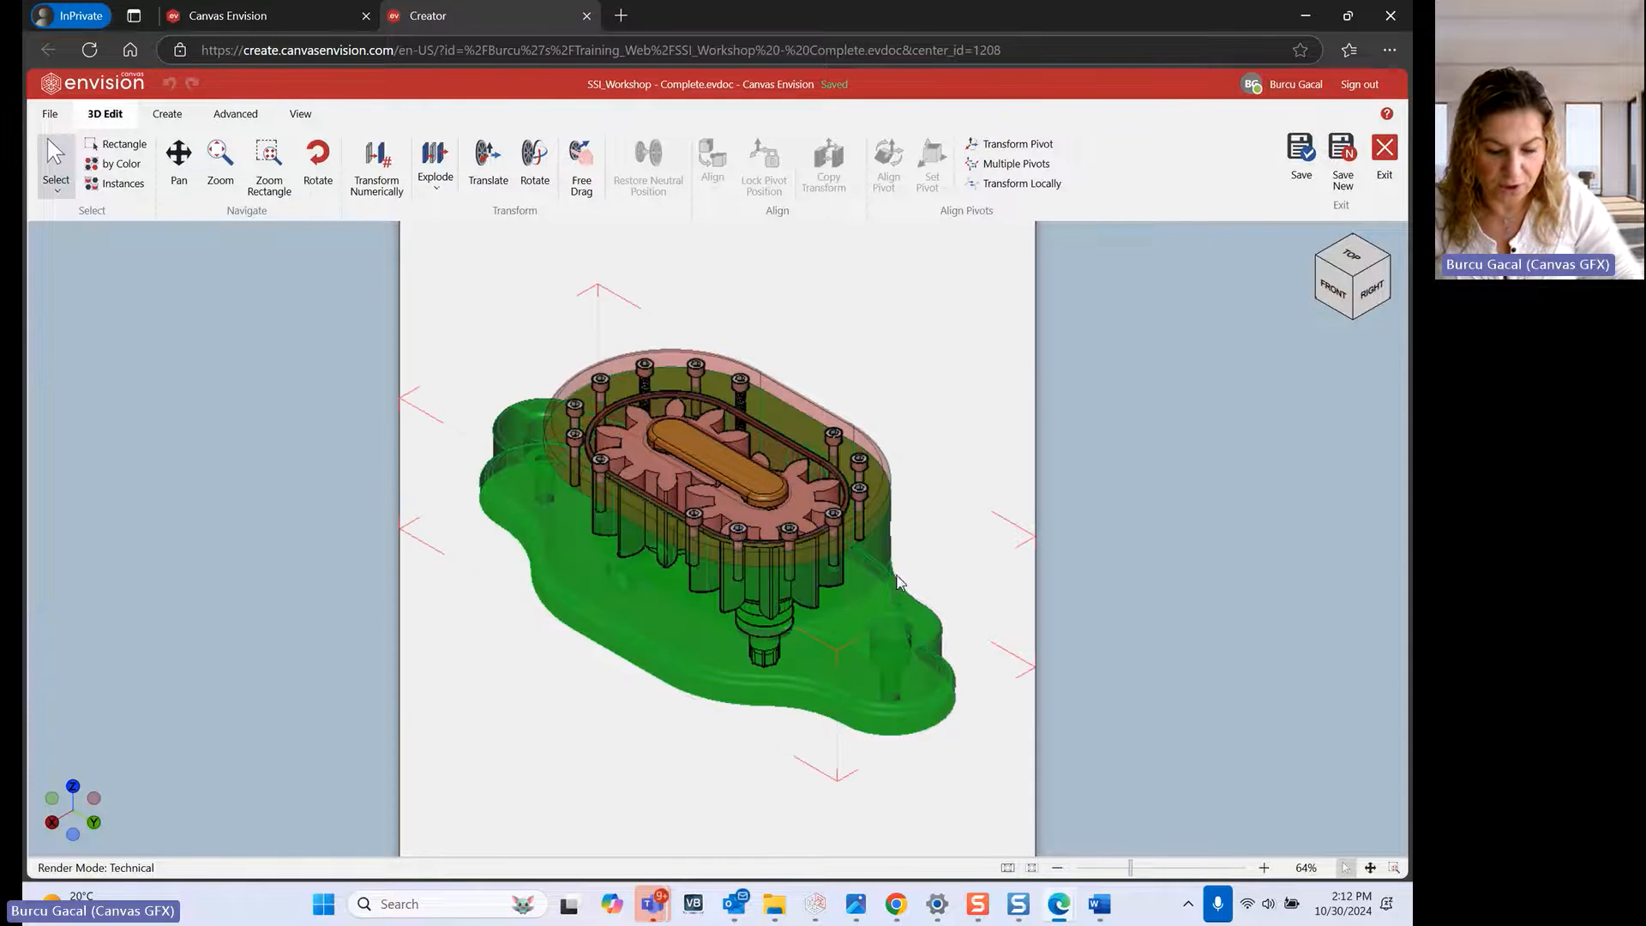
left_click(902, 480)
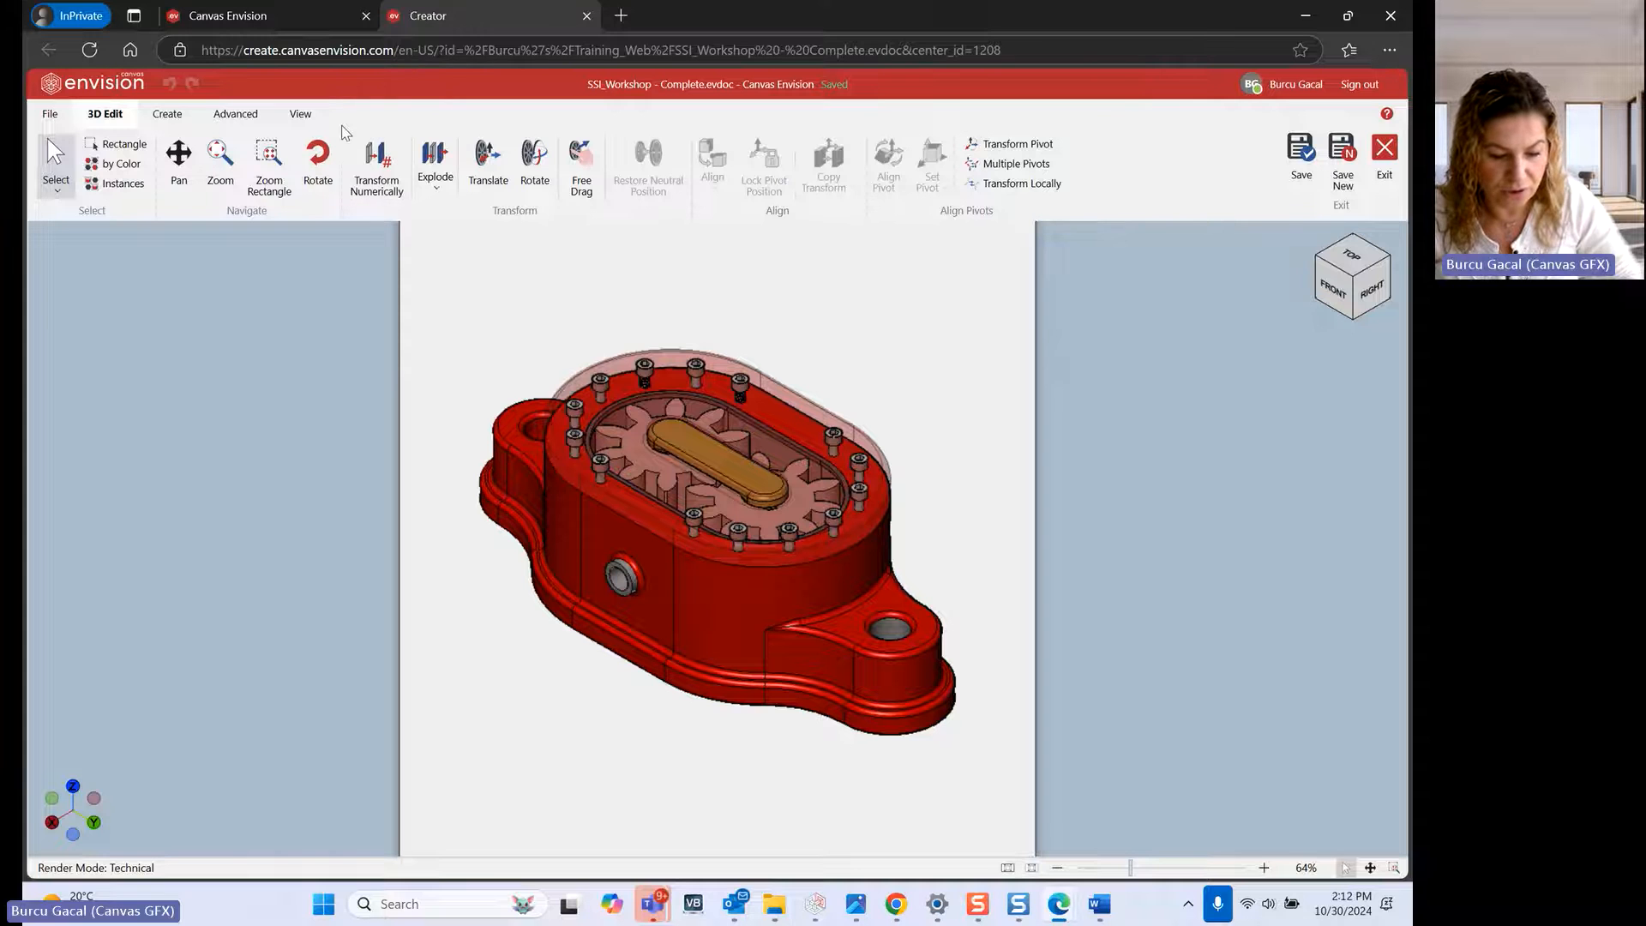
Show the Assembly Tree and select the top-level gear pump assembly, reviewing its parts and CAD views
left_click(305, 117)
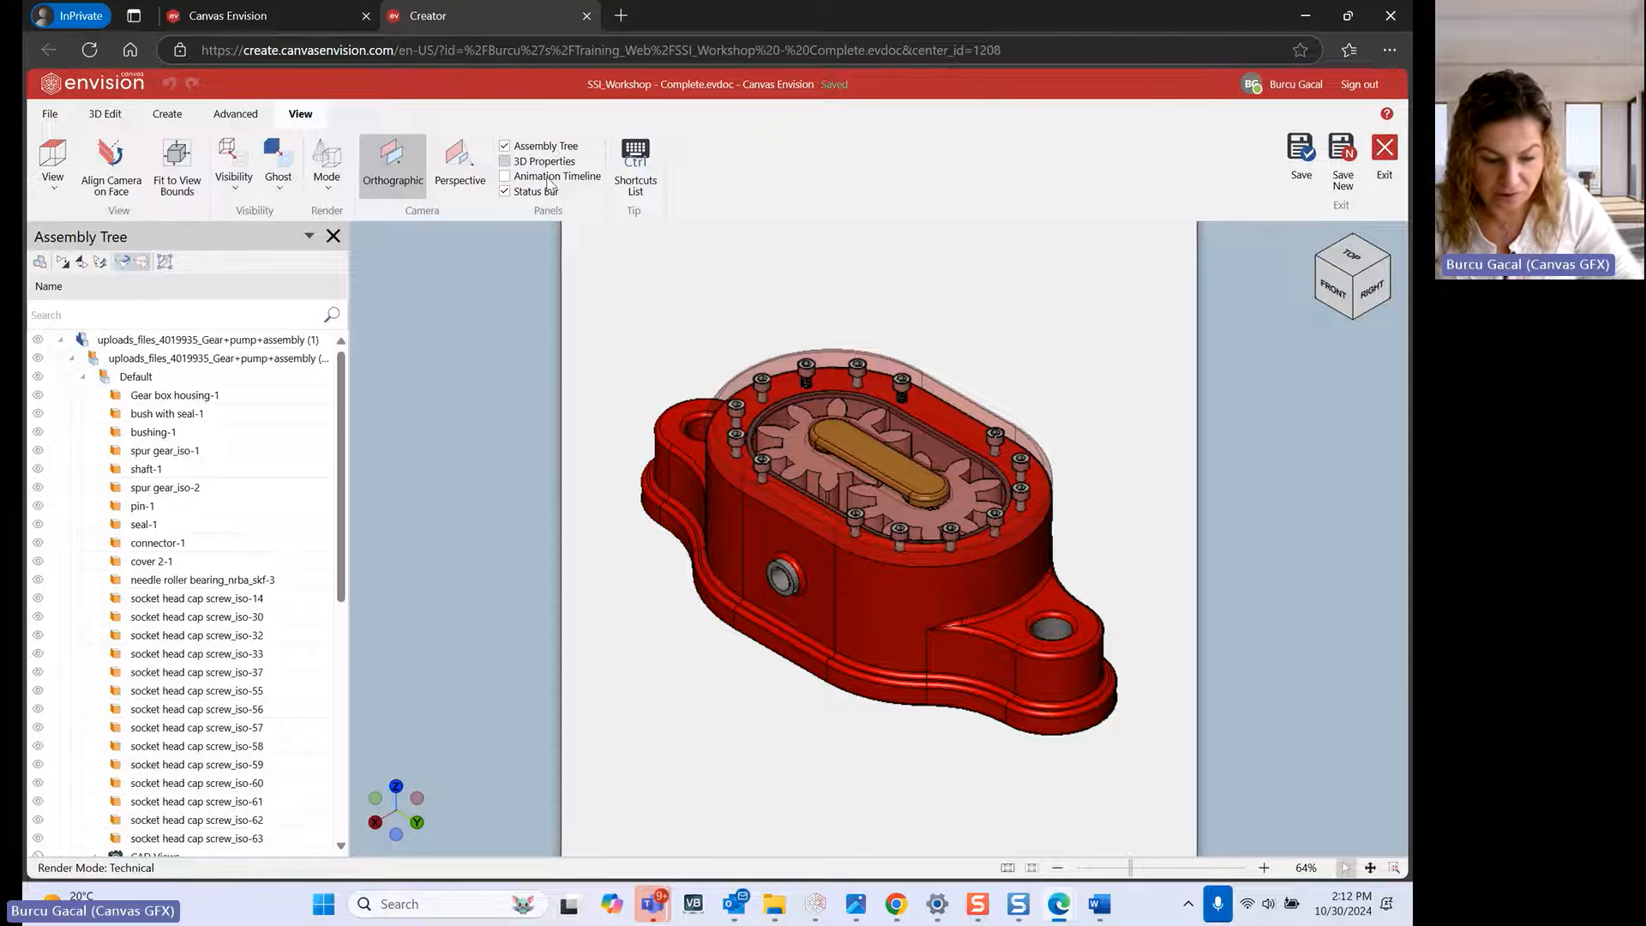
scroll(305, 543, "down", 5)
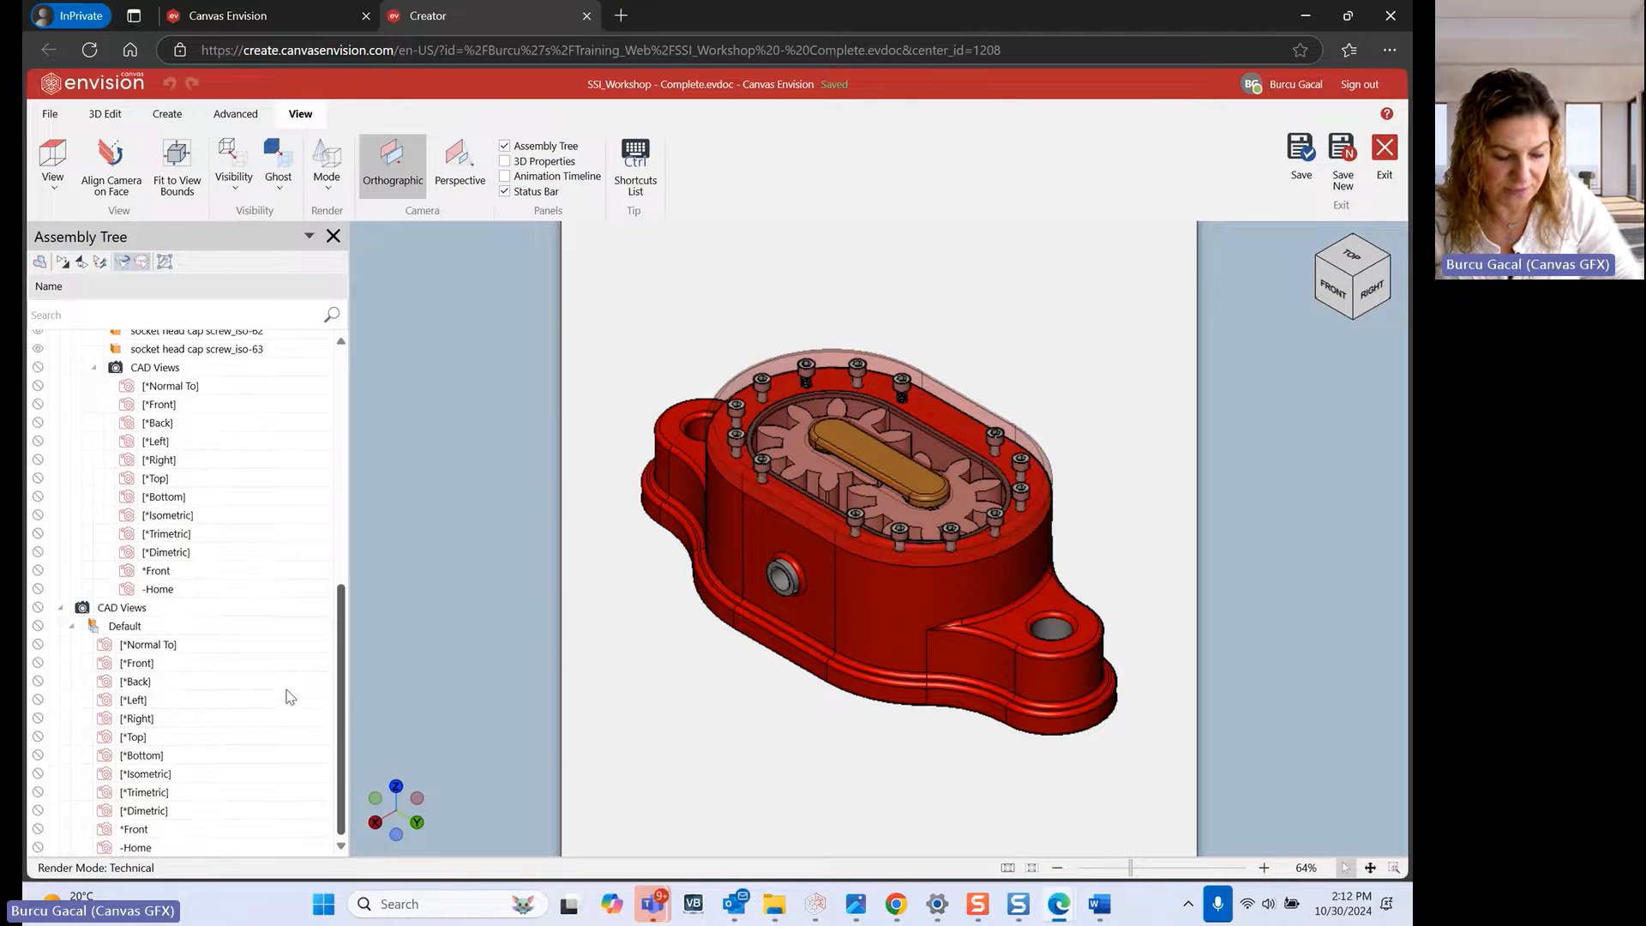
scroll(291, 686, "up", 8)
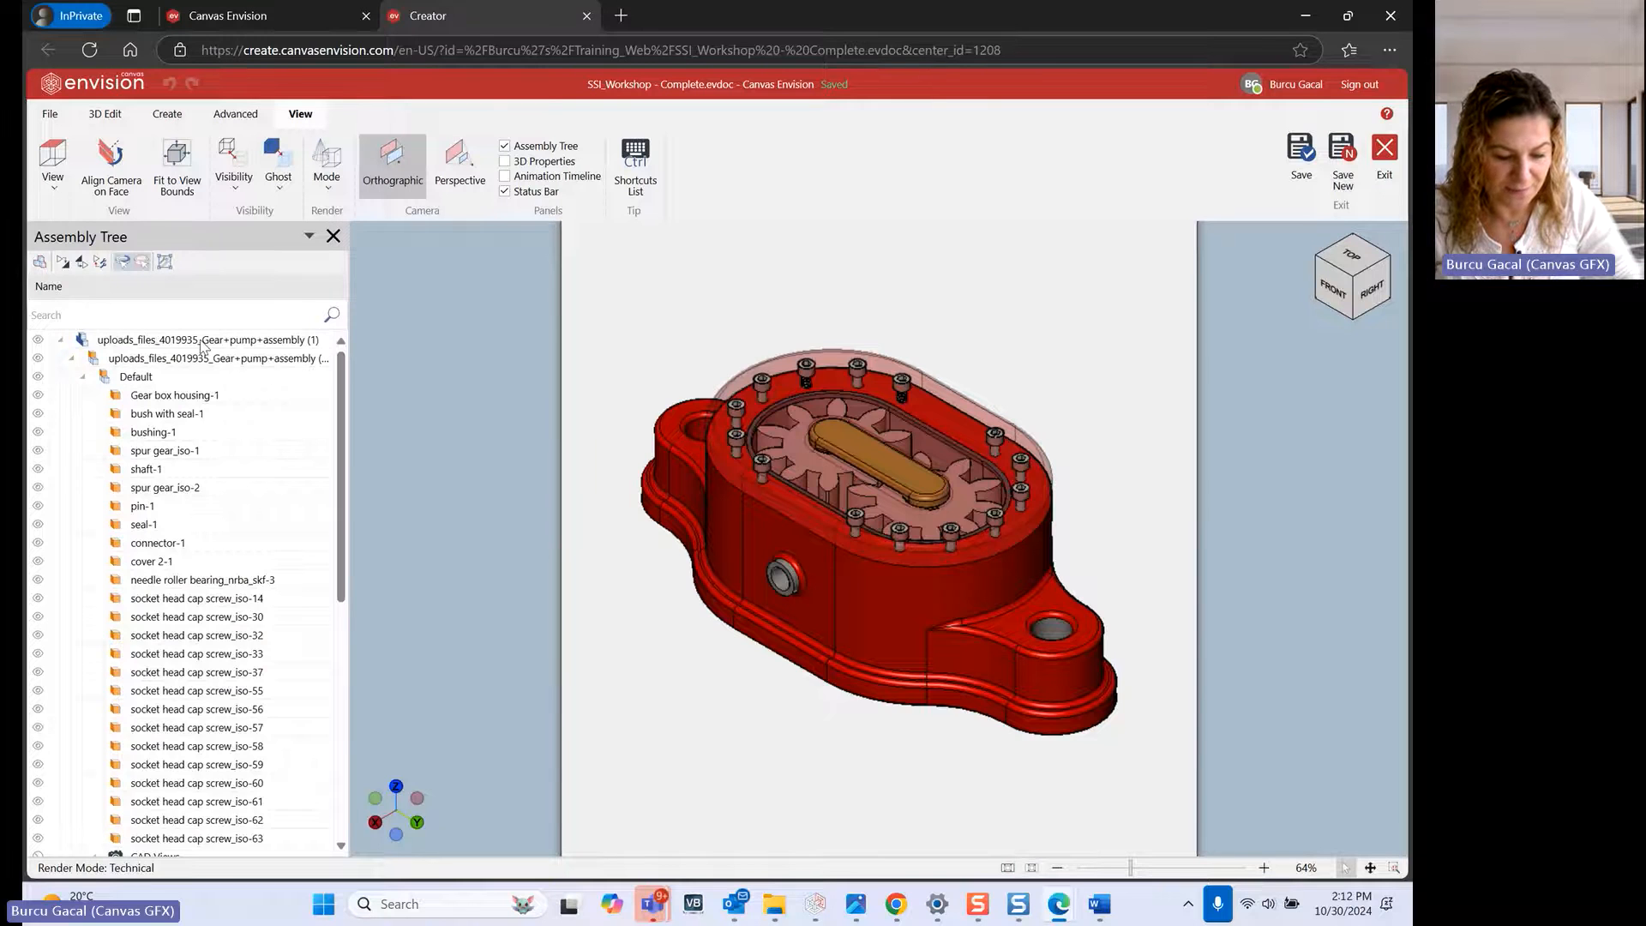
left_click(203, 343)
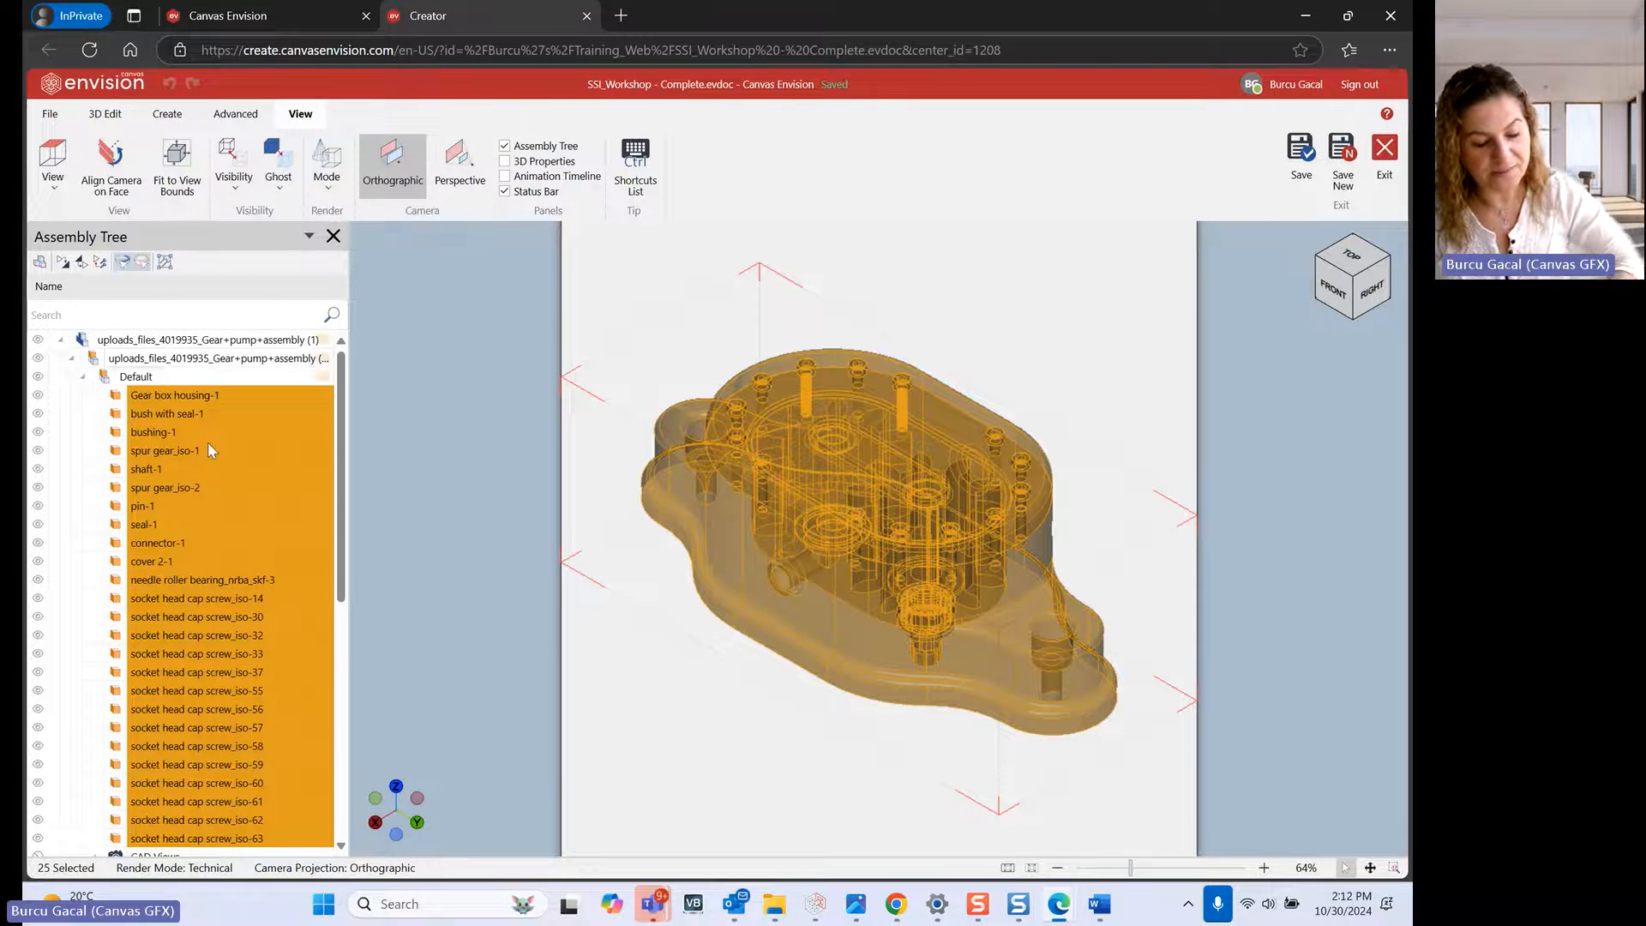
scroll(208, 454, "down", 4)
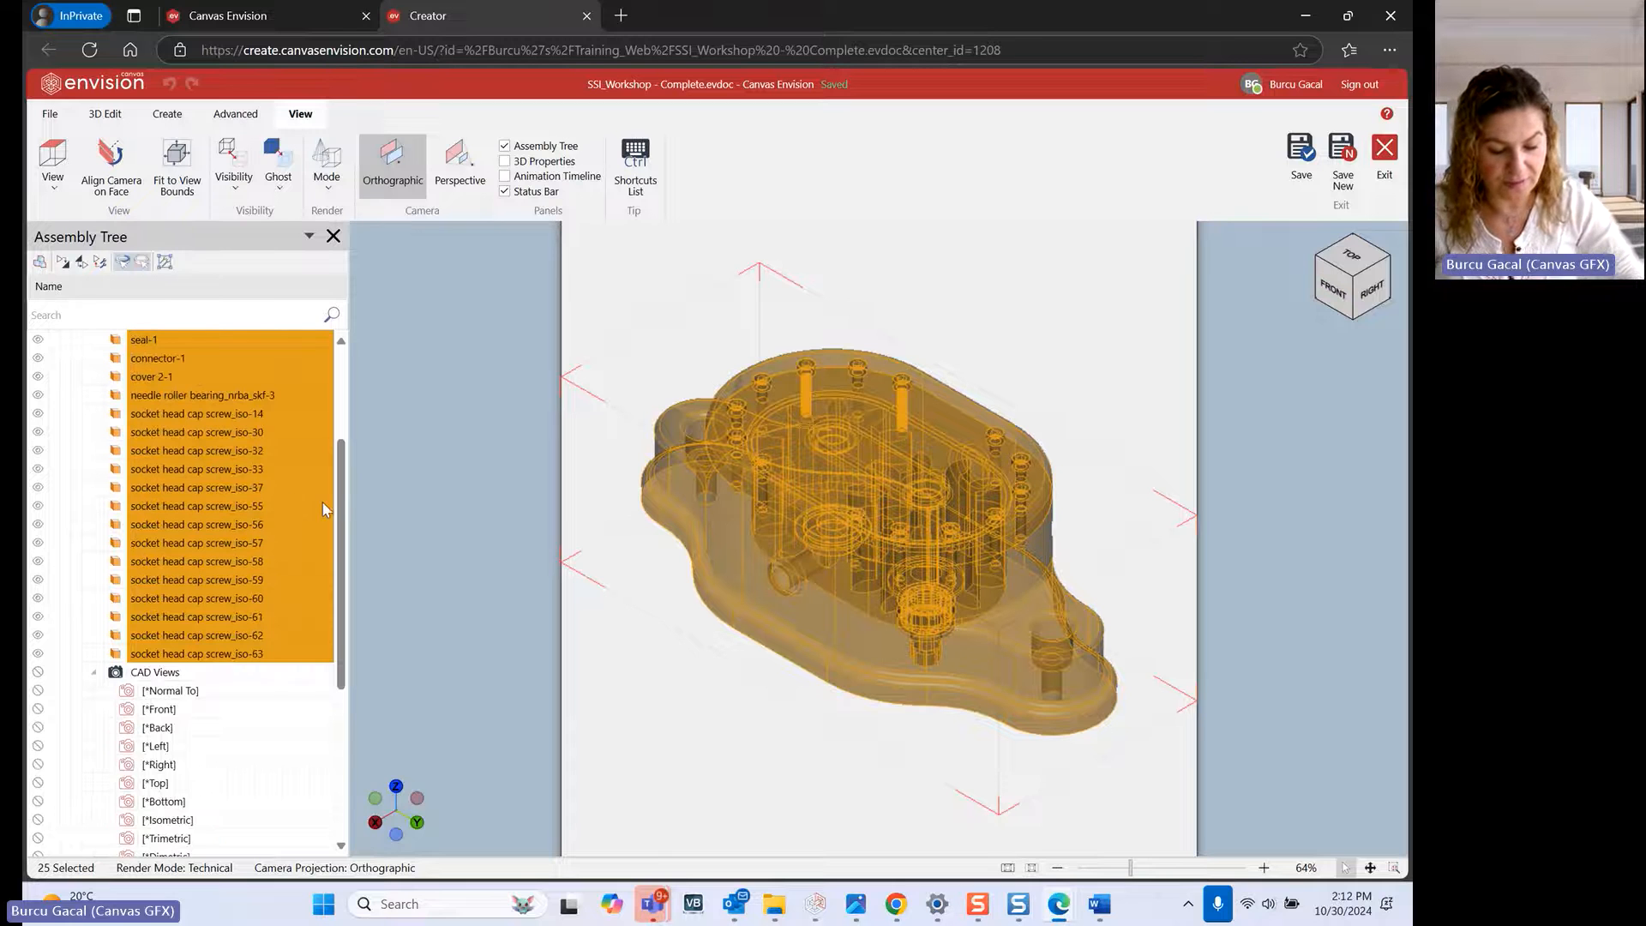
left_click_drag(343, 505, 343, 620)
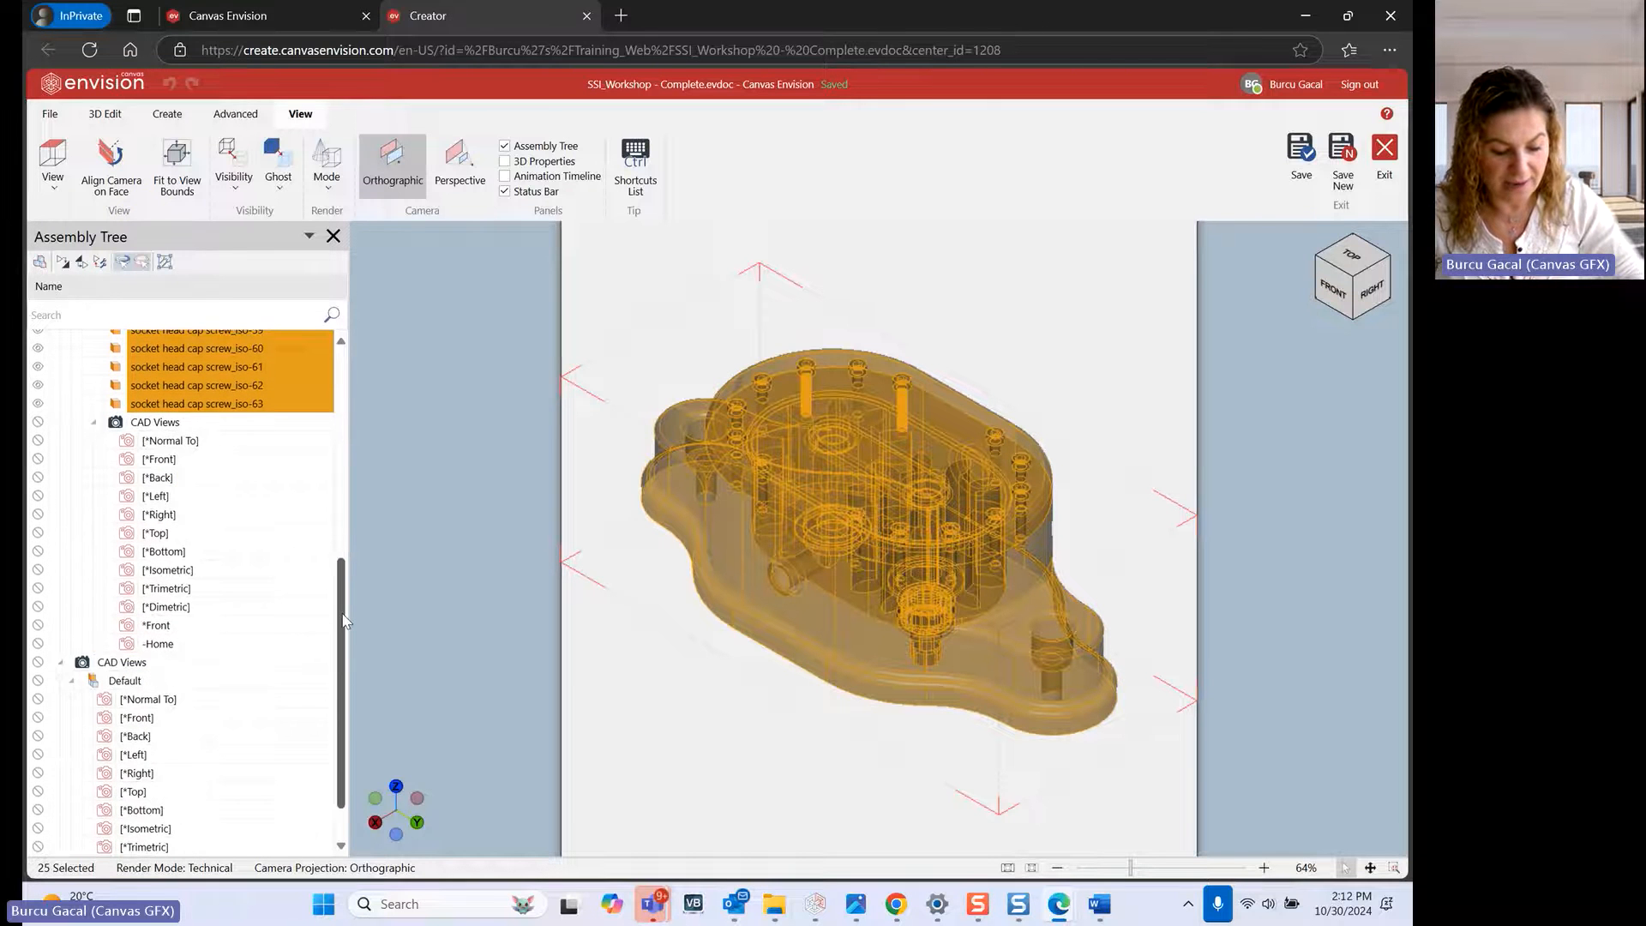
Preview the Normal To and Back CAD views, and reorient the pump with the navigation cube
left_click(218, 444)
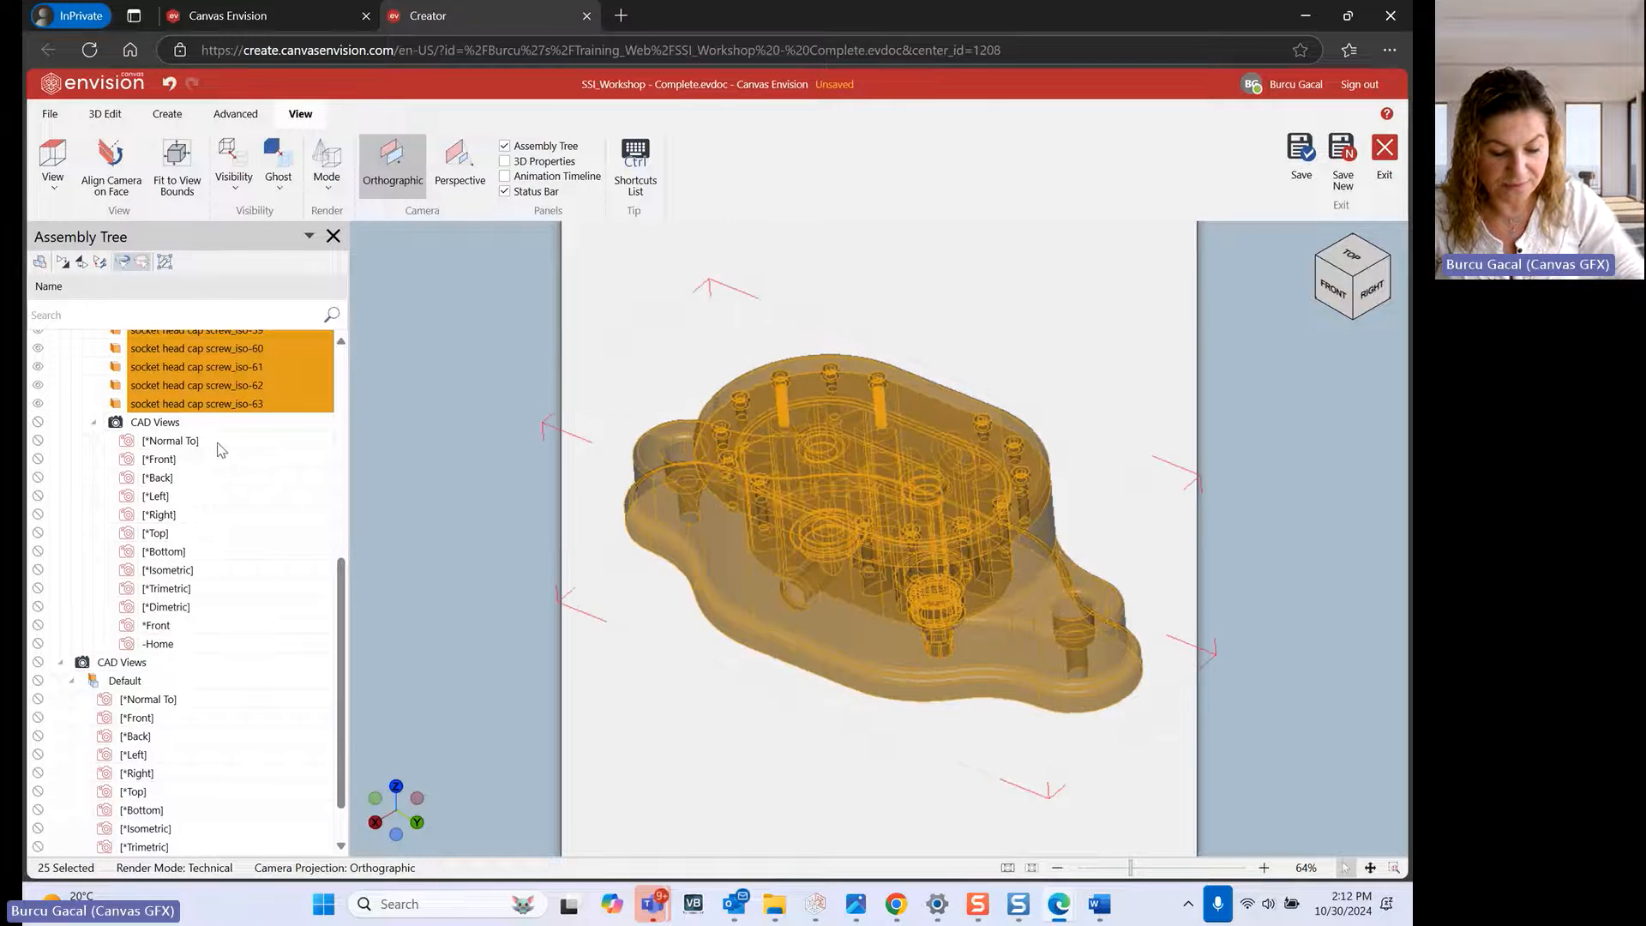
left_click(502, 487)
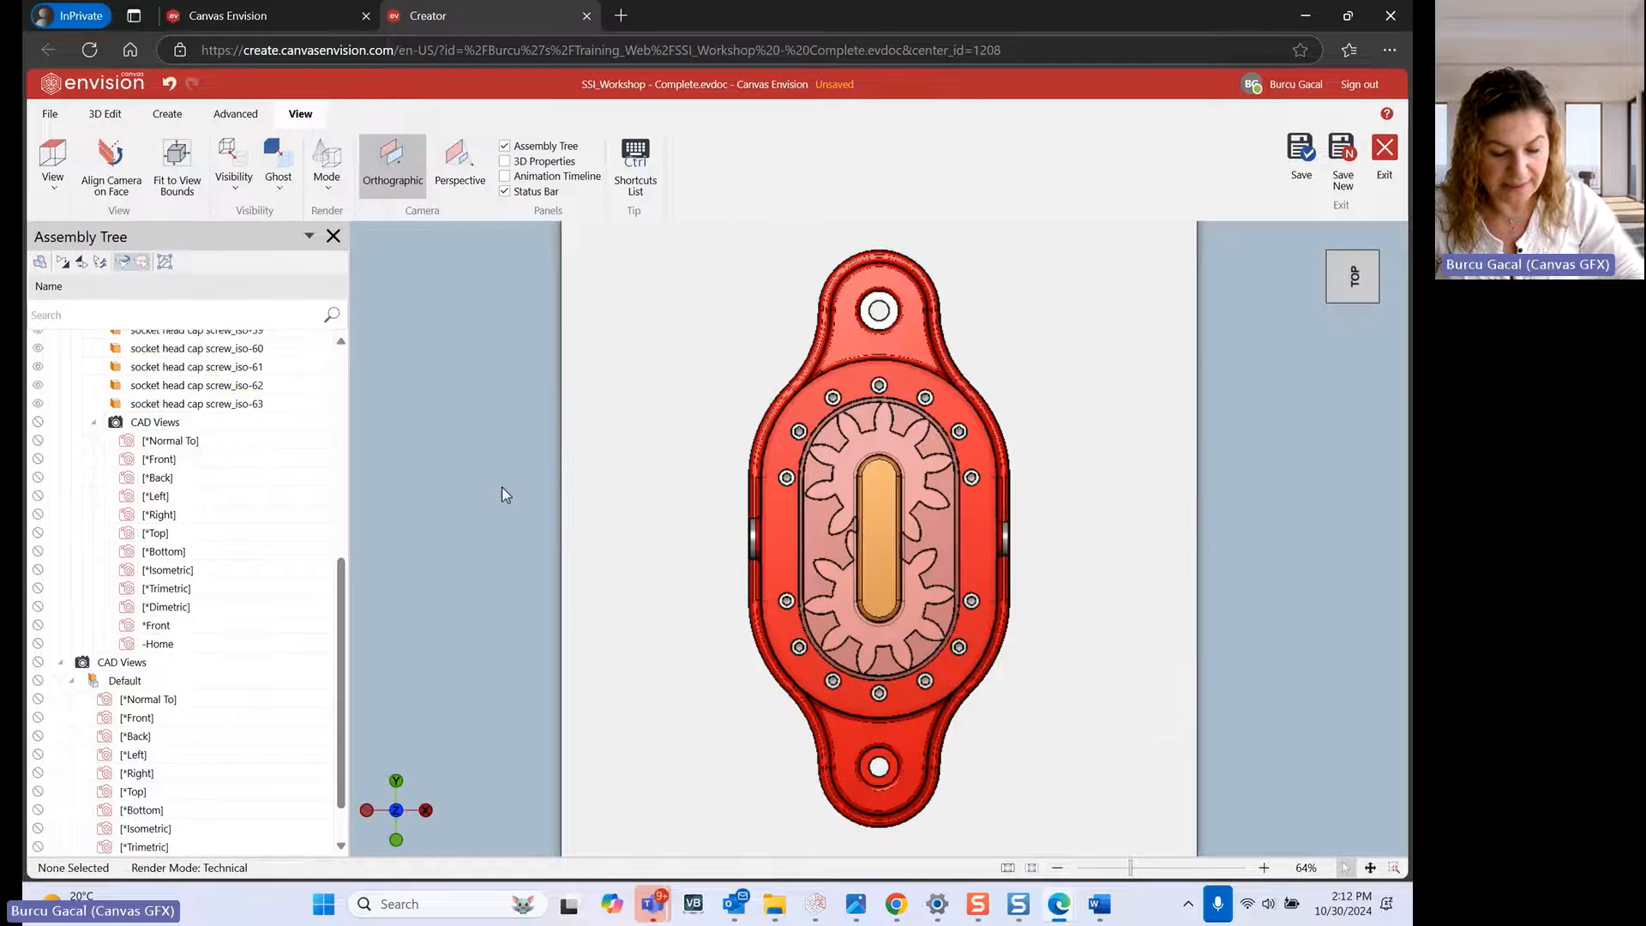
left_click(168, 474)
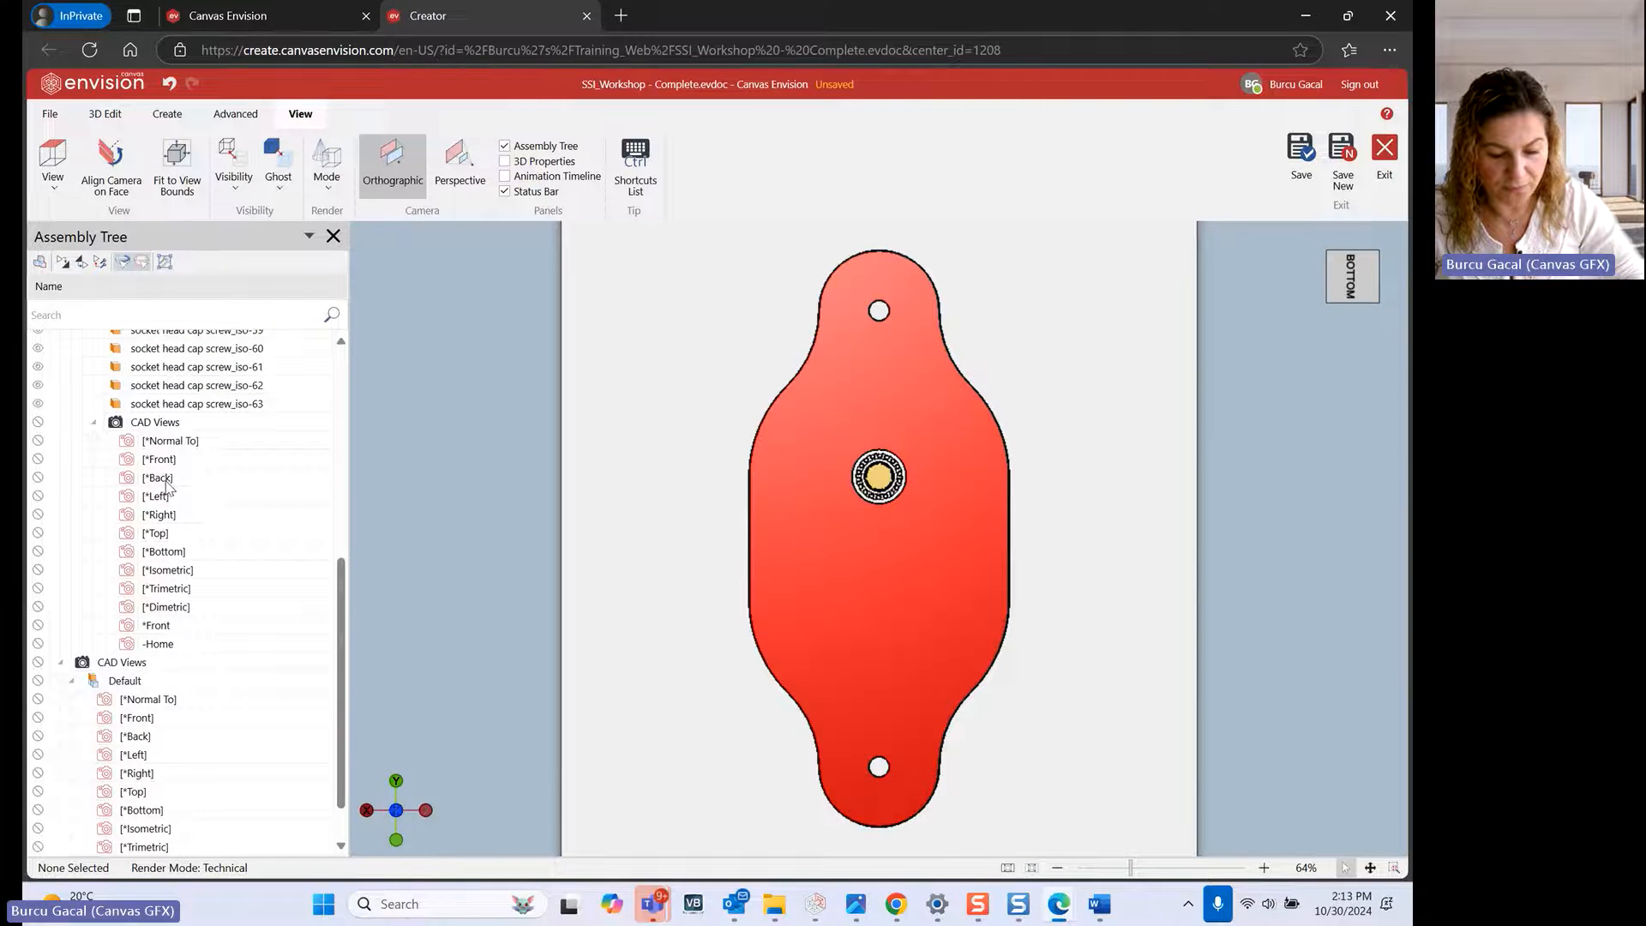
left_click(1348, 298)
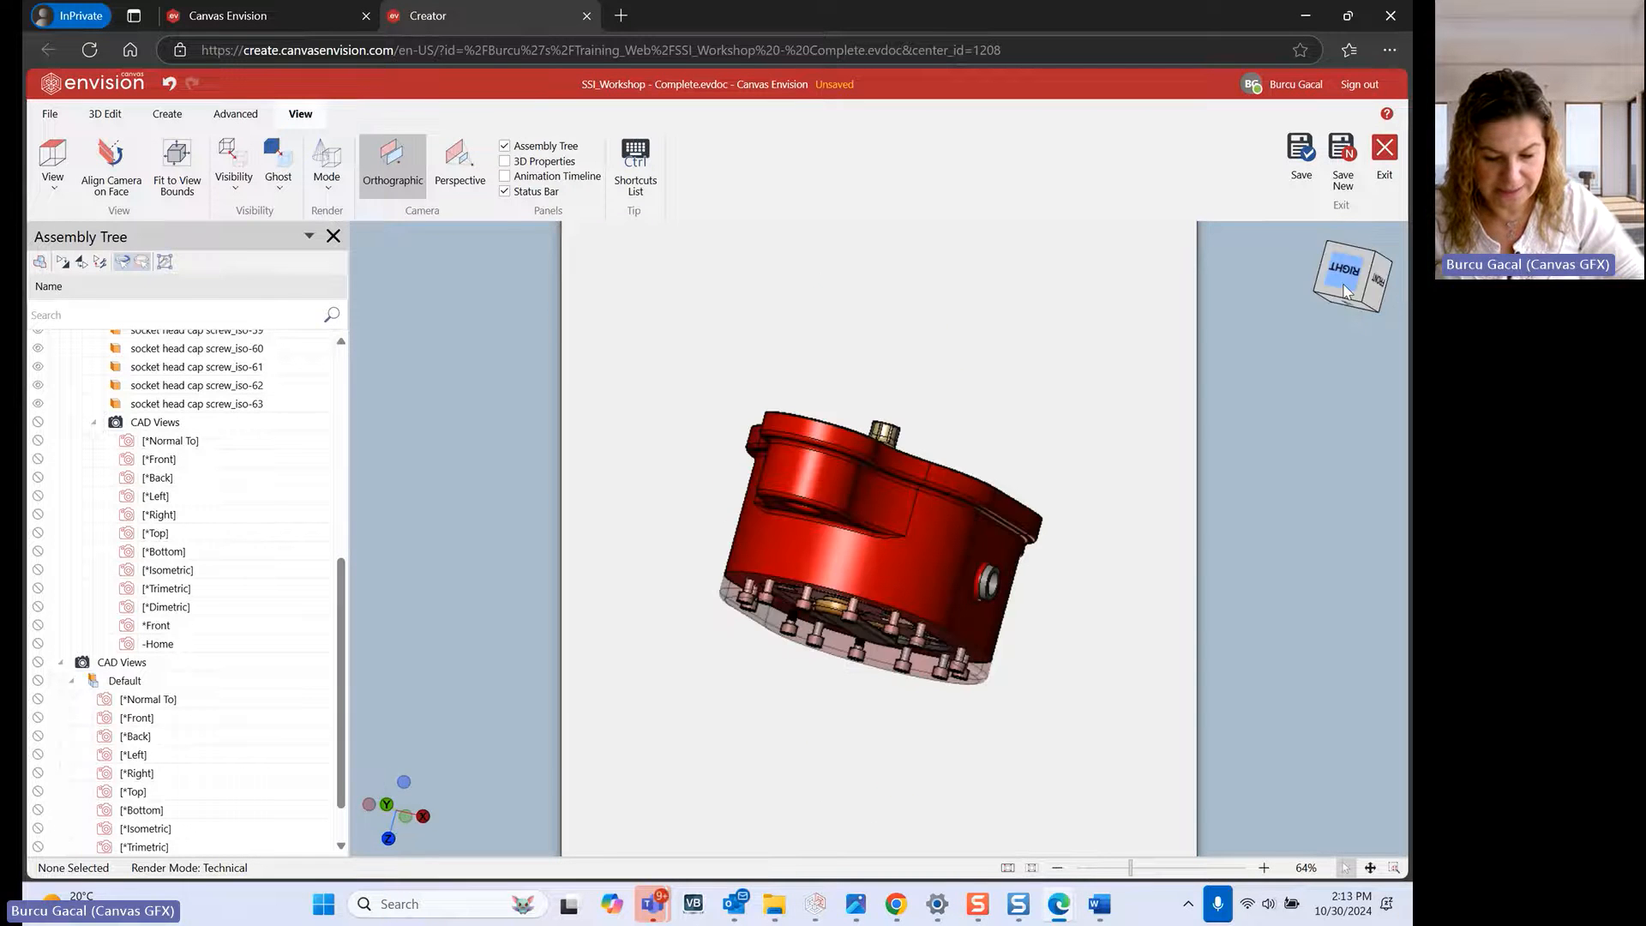
mouse_move(1343, 284)
left_mouse_down()
mouse_move(1345, 253)
mouse_move(1330, 255)
mouse_move(1355, 235)
mouse_move(1337, 291)
mouse_move(1356, 257)
mouse_move(1375, 272)
mouse_move(1363, 262)
mouse_move(1353, 285)
mouse_move(1345, 268)
left_mouse_up()
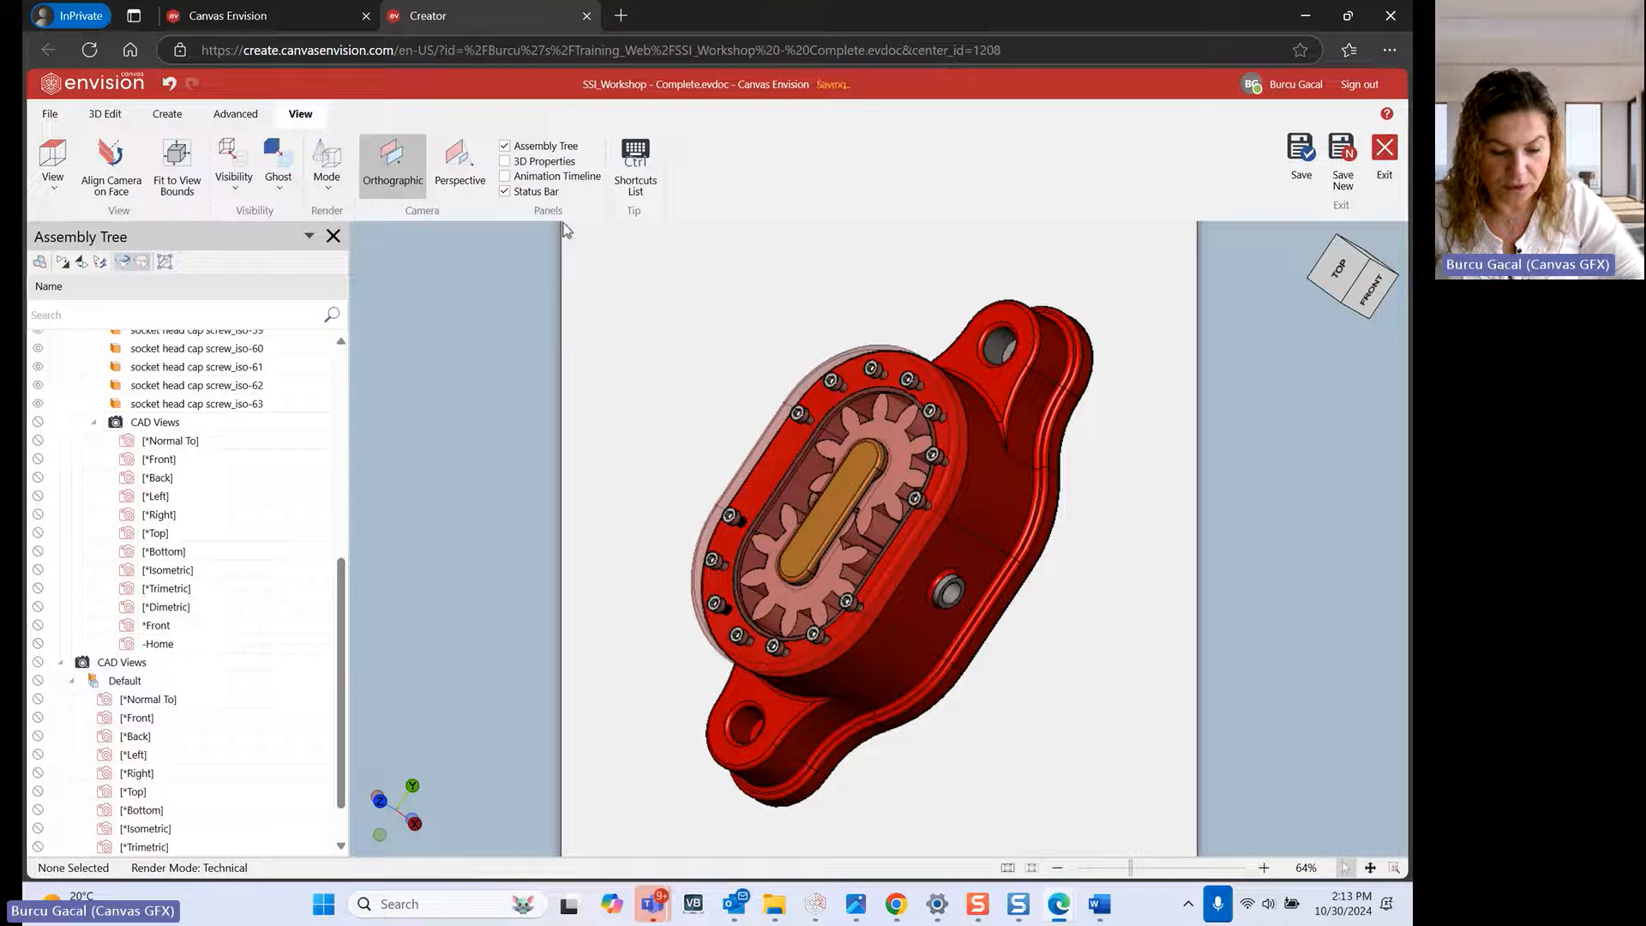
Show the 3D Properties pane and set the model's World Orientation to X+
left_click(505, 161)
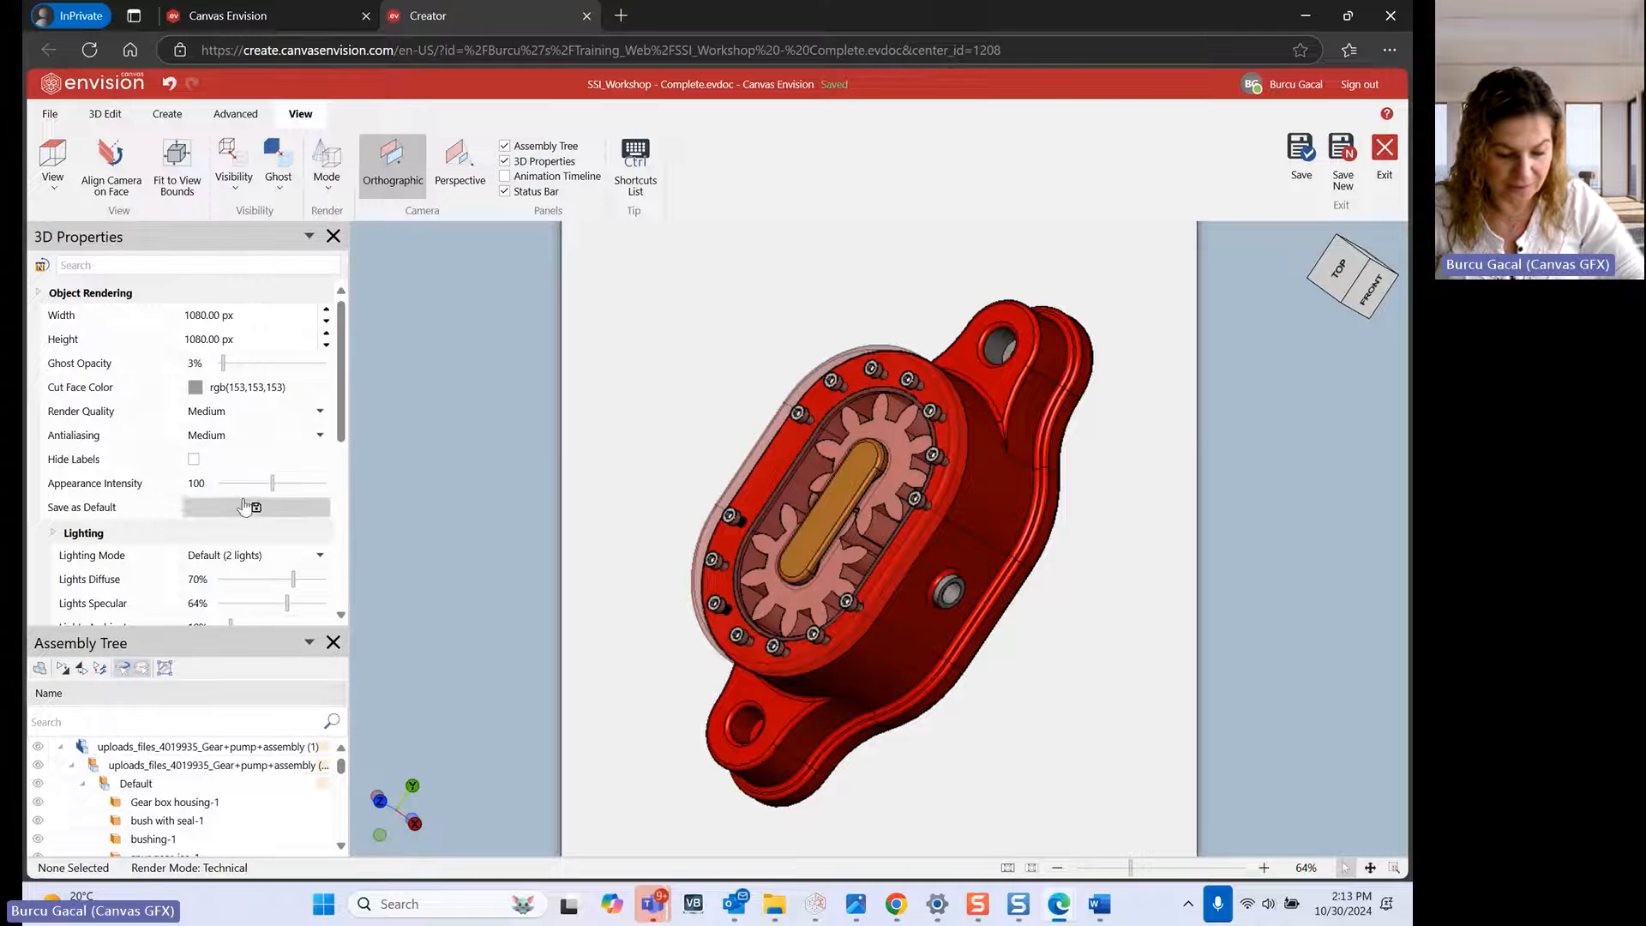
scroll(257, 497, "down", 10)
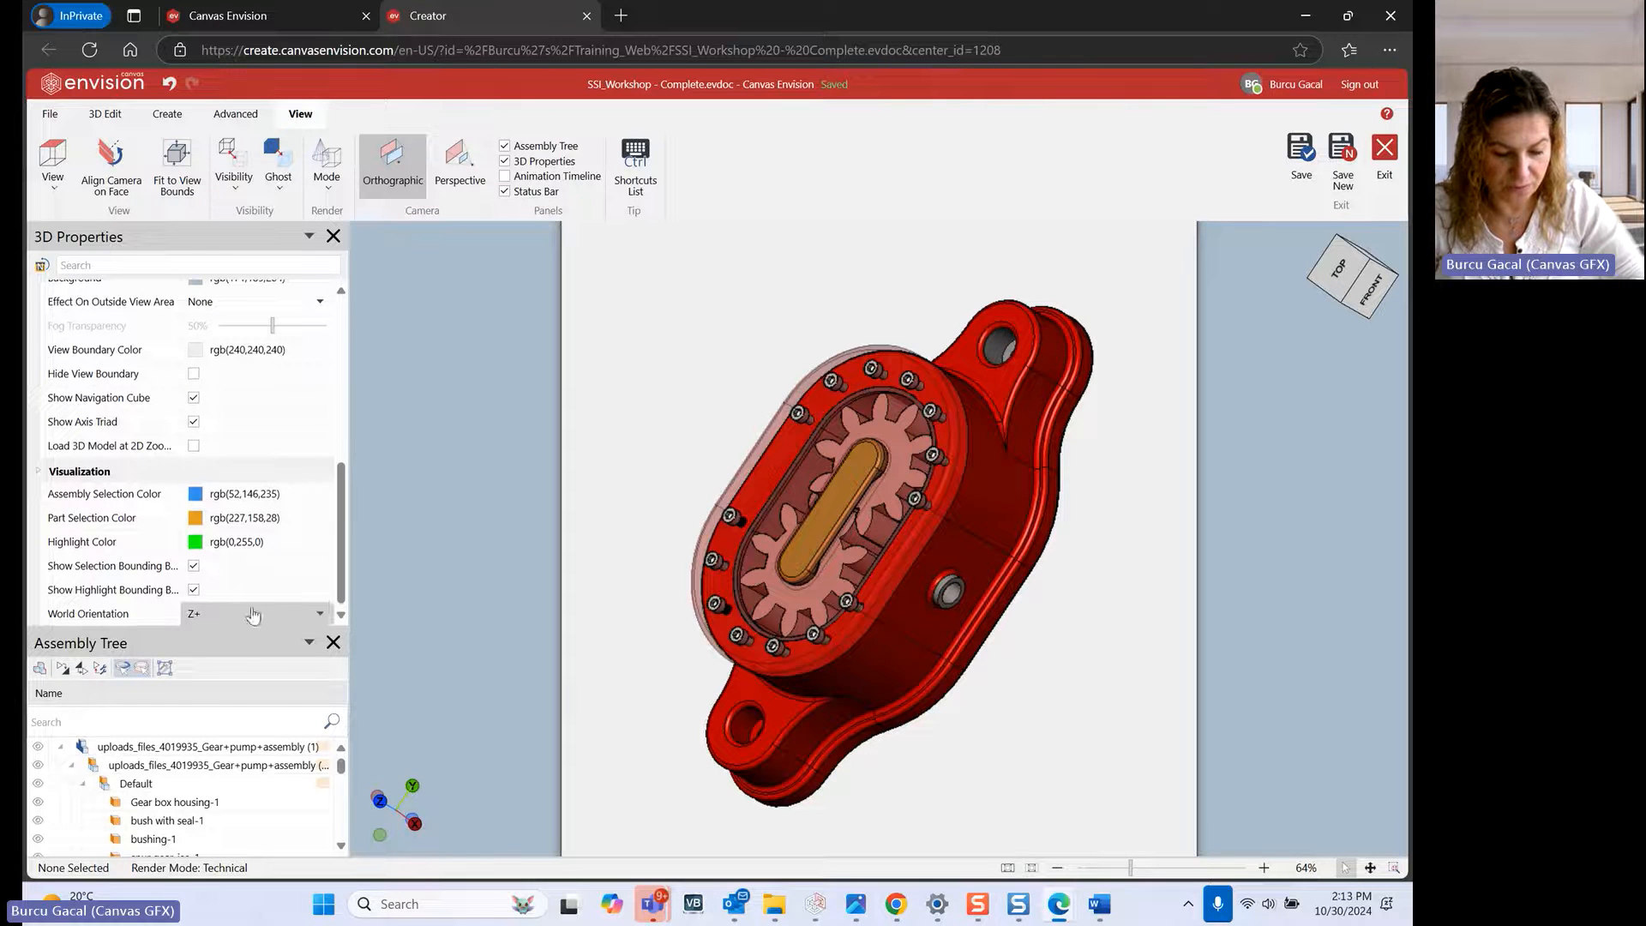
left_click(318, 614)
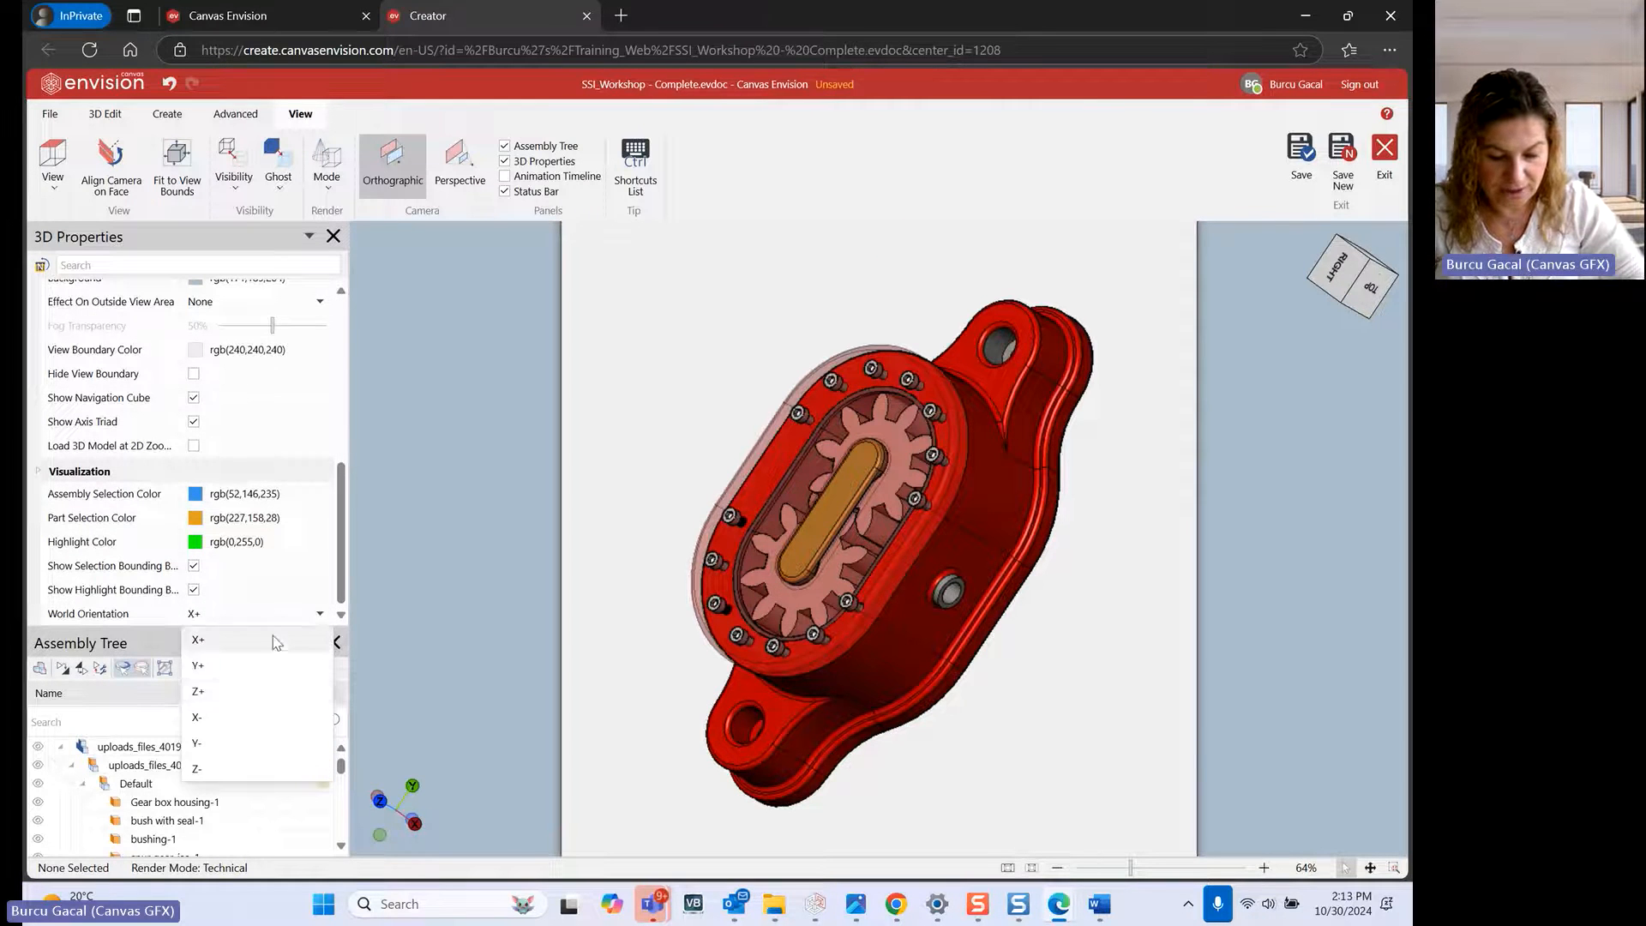
left_click(273, 638)
left_click(1343, 289)
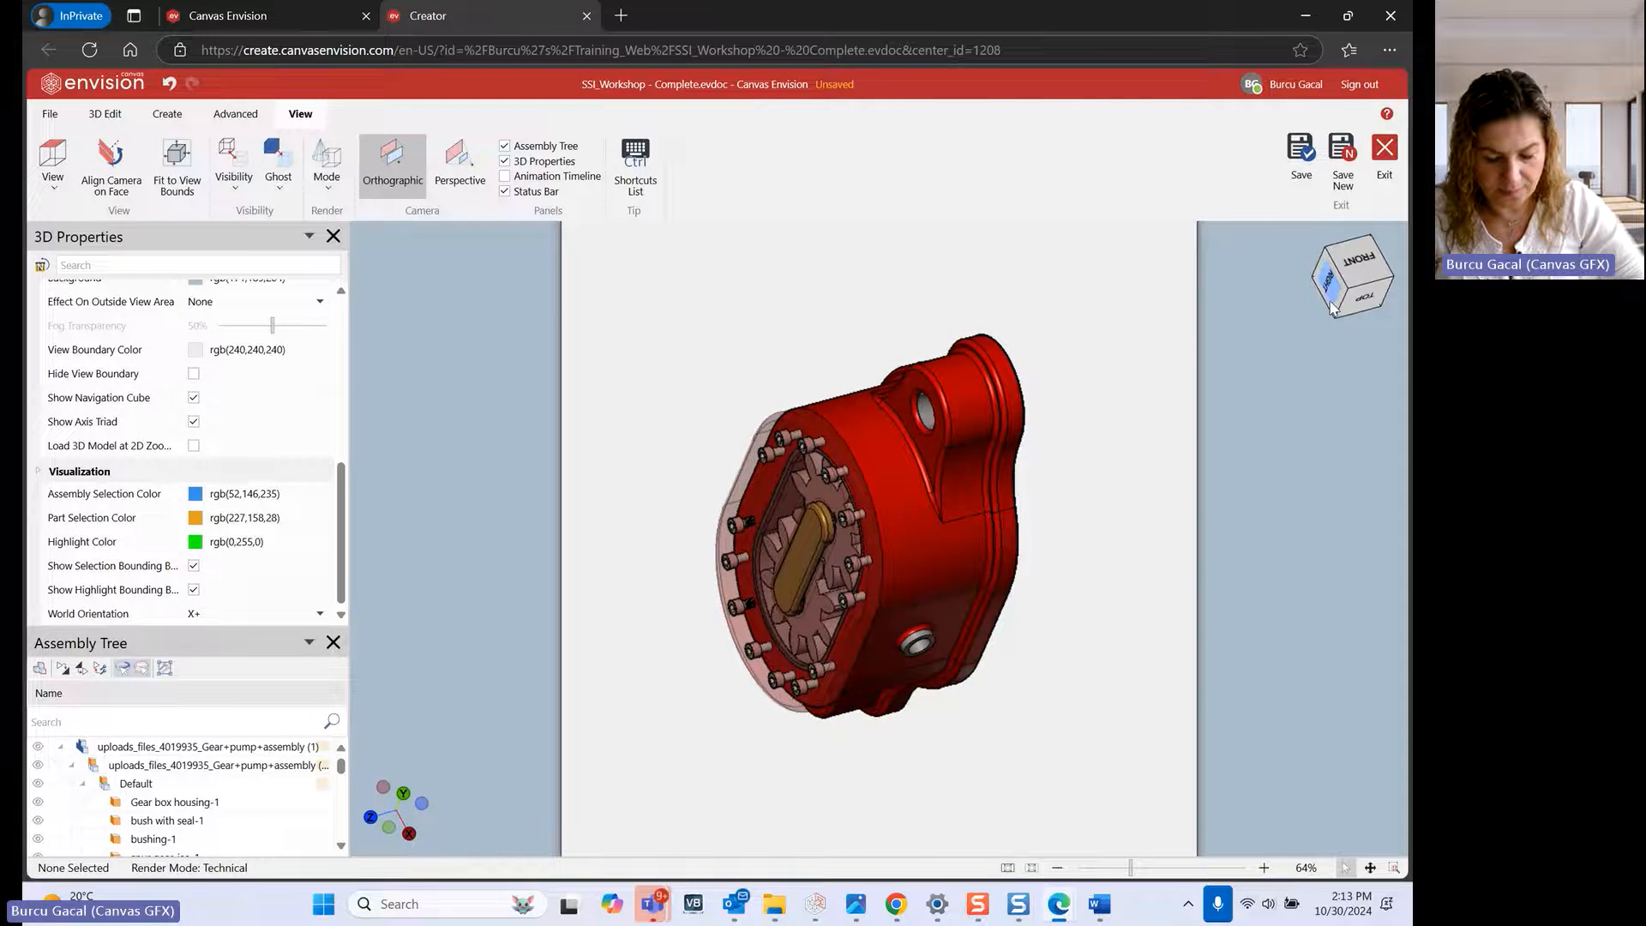
Set the World Orientation to Y+ and turn the pump to a corner view showing the top, front and right faces
left_click(319, 614)
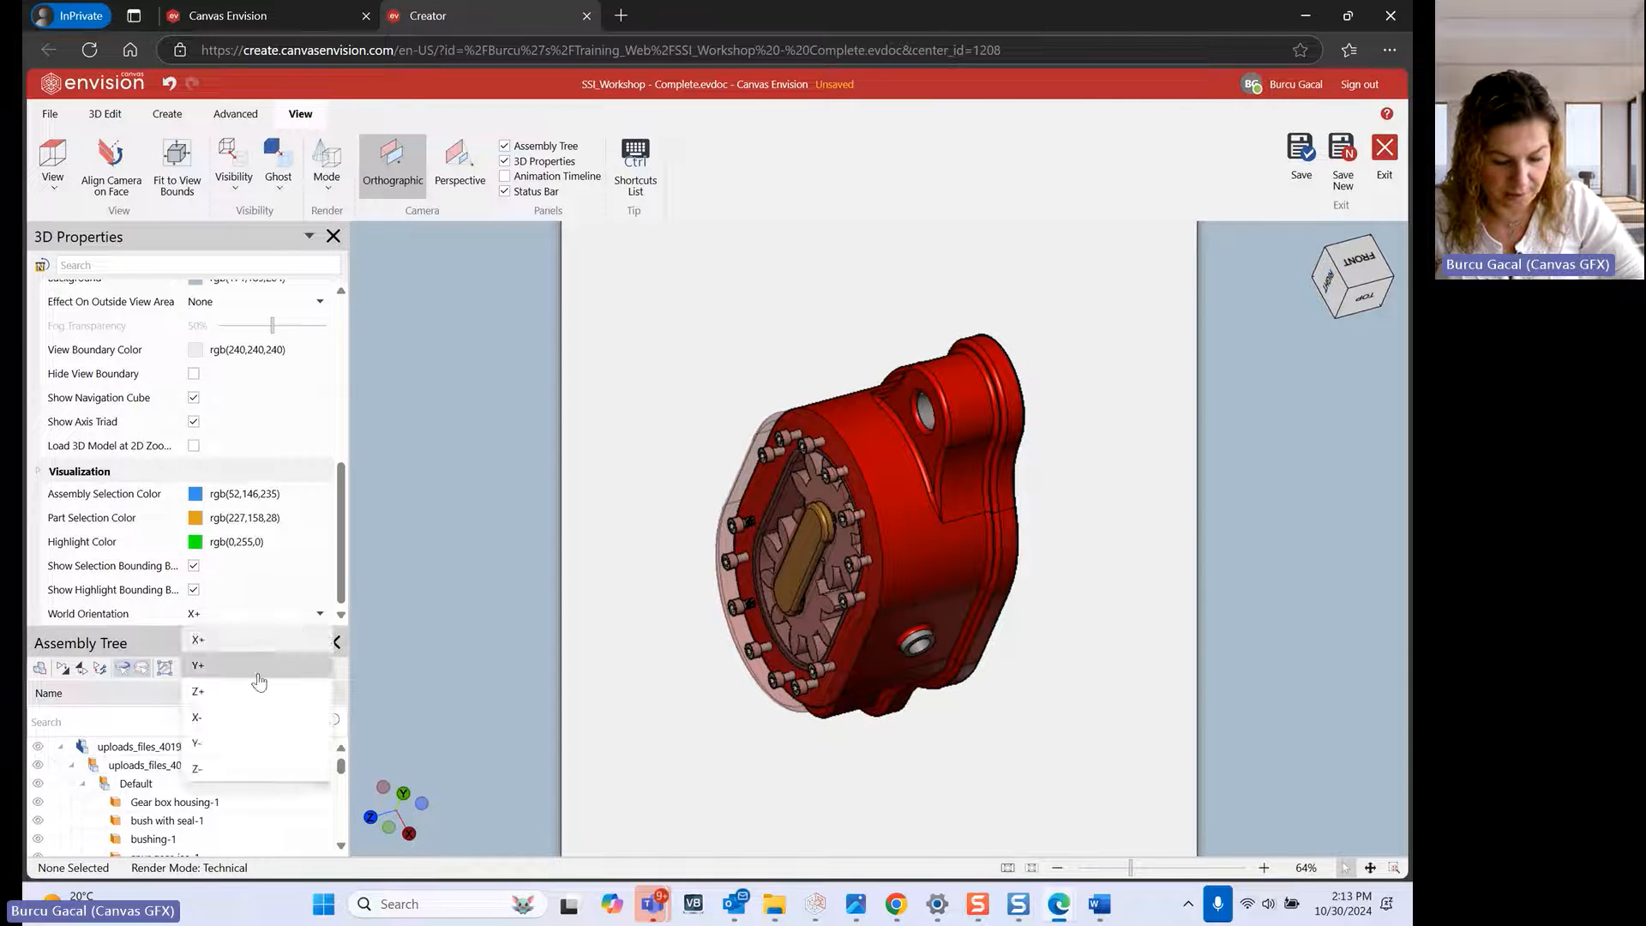
left_click(272, 658)
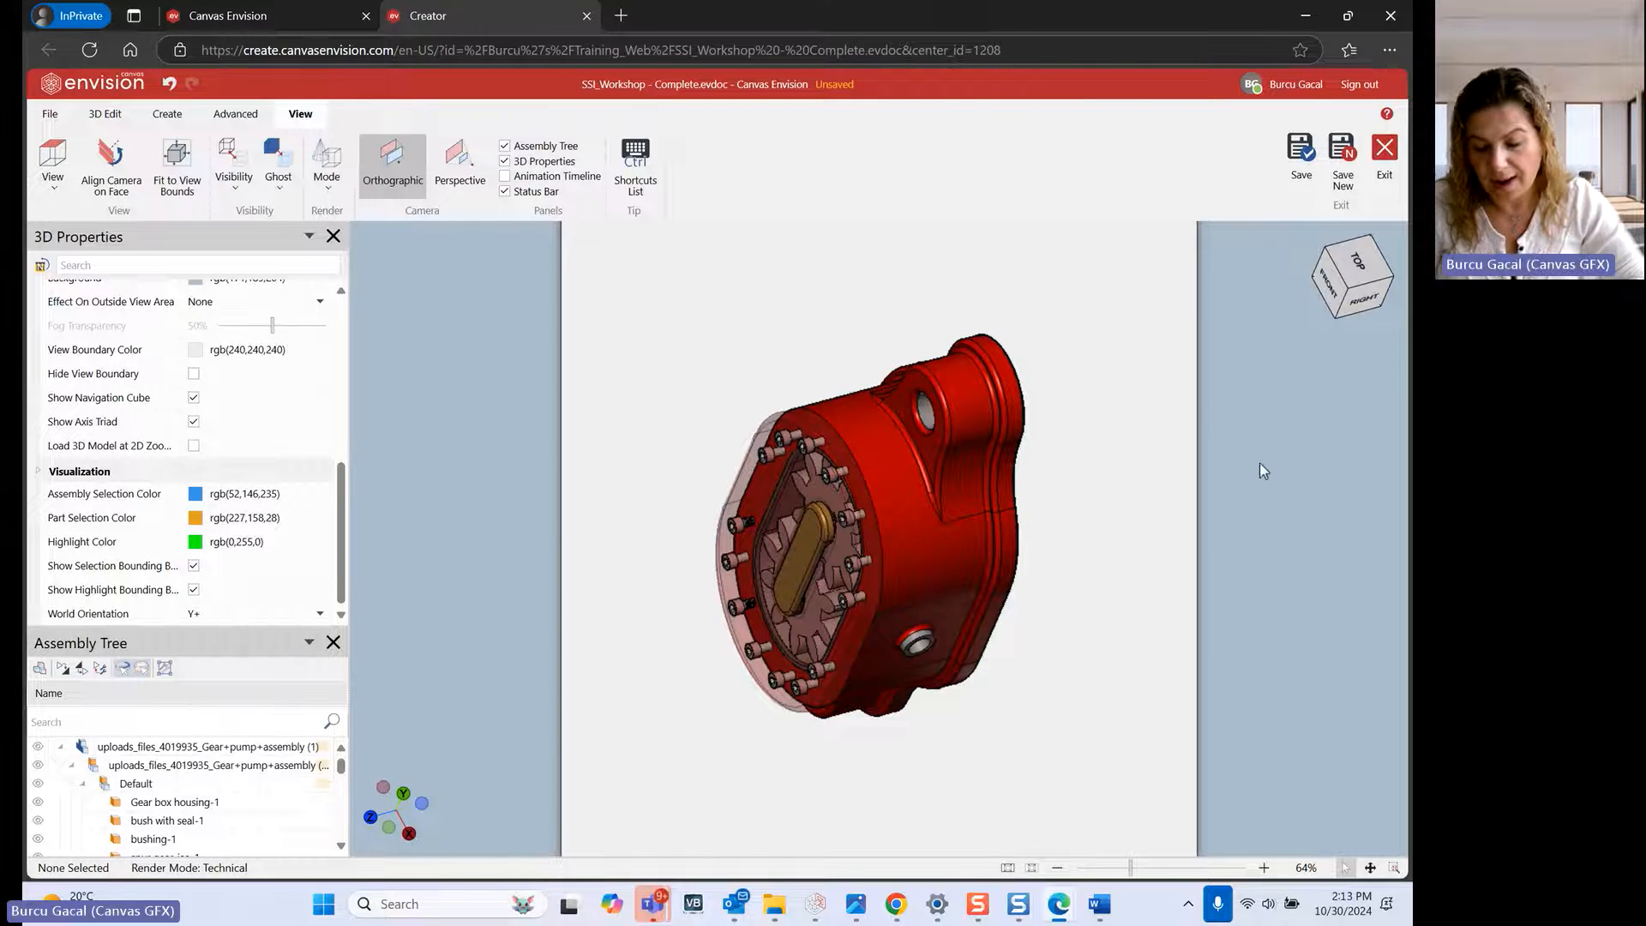
left_click(1352, 286)
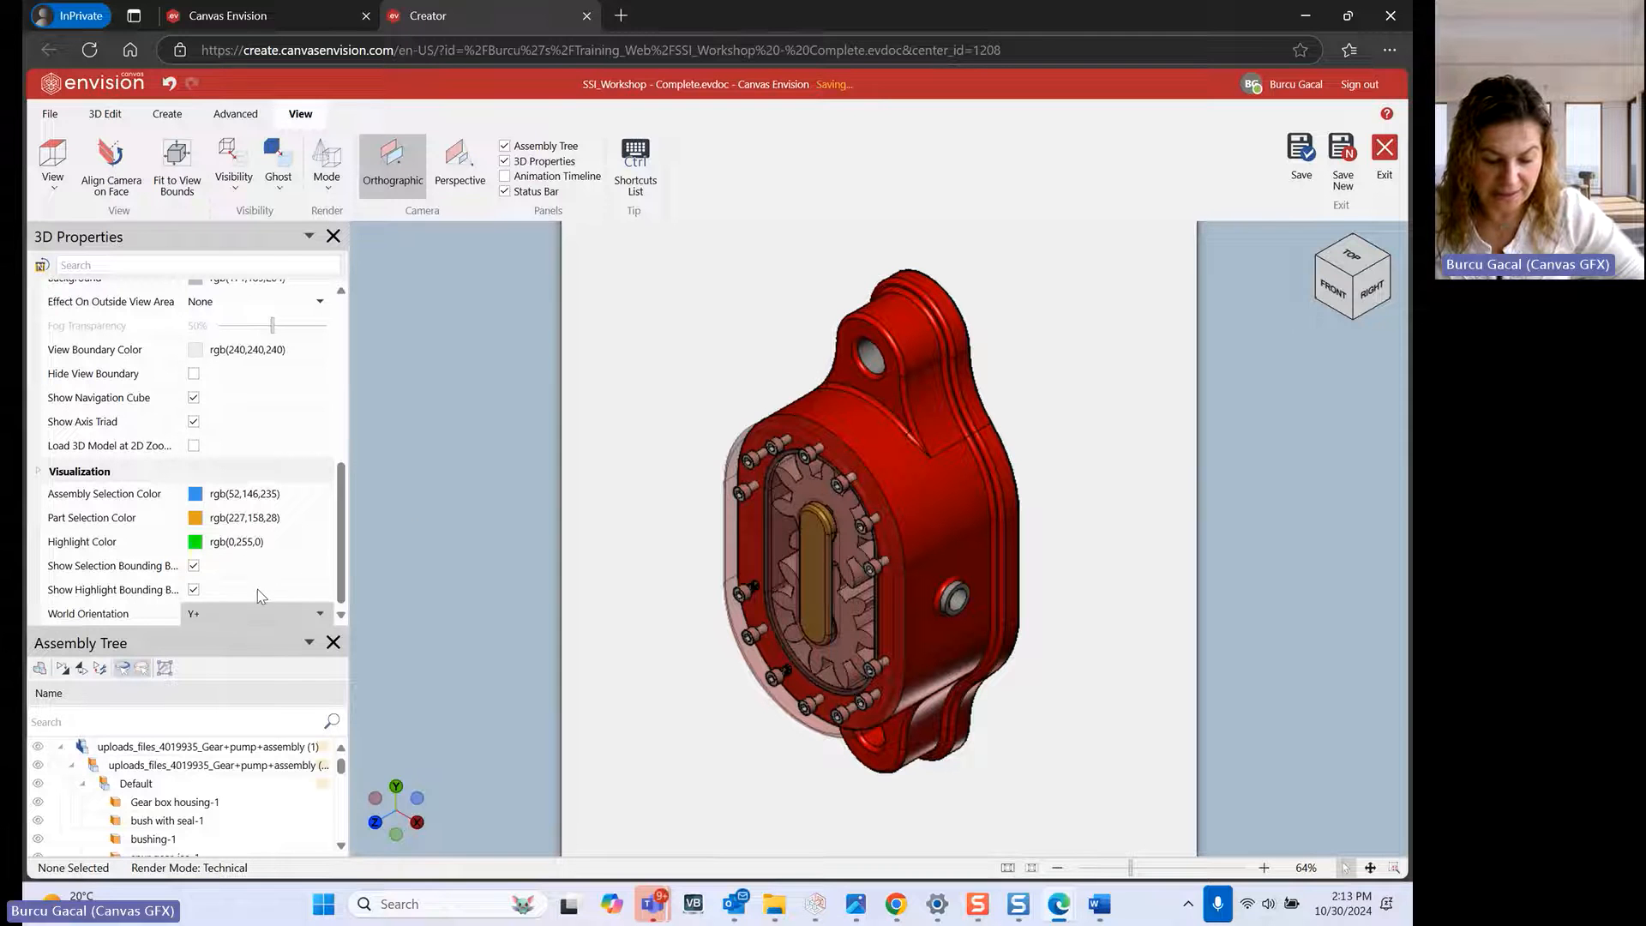
Inspect the gear box housing's 3D properties, clear the selection and view the pump from other angles with the navigation cube
left_click(895, 507)
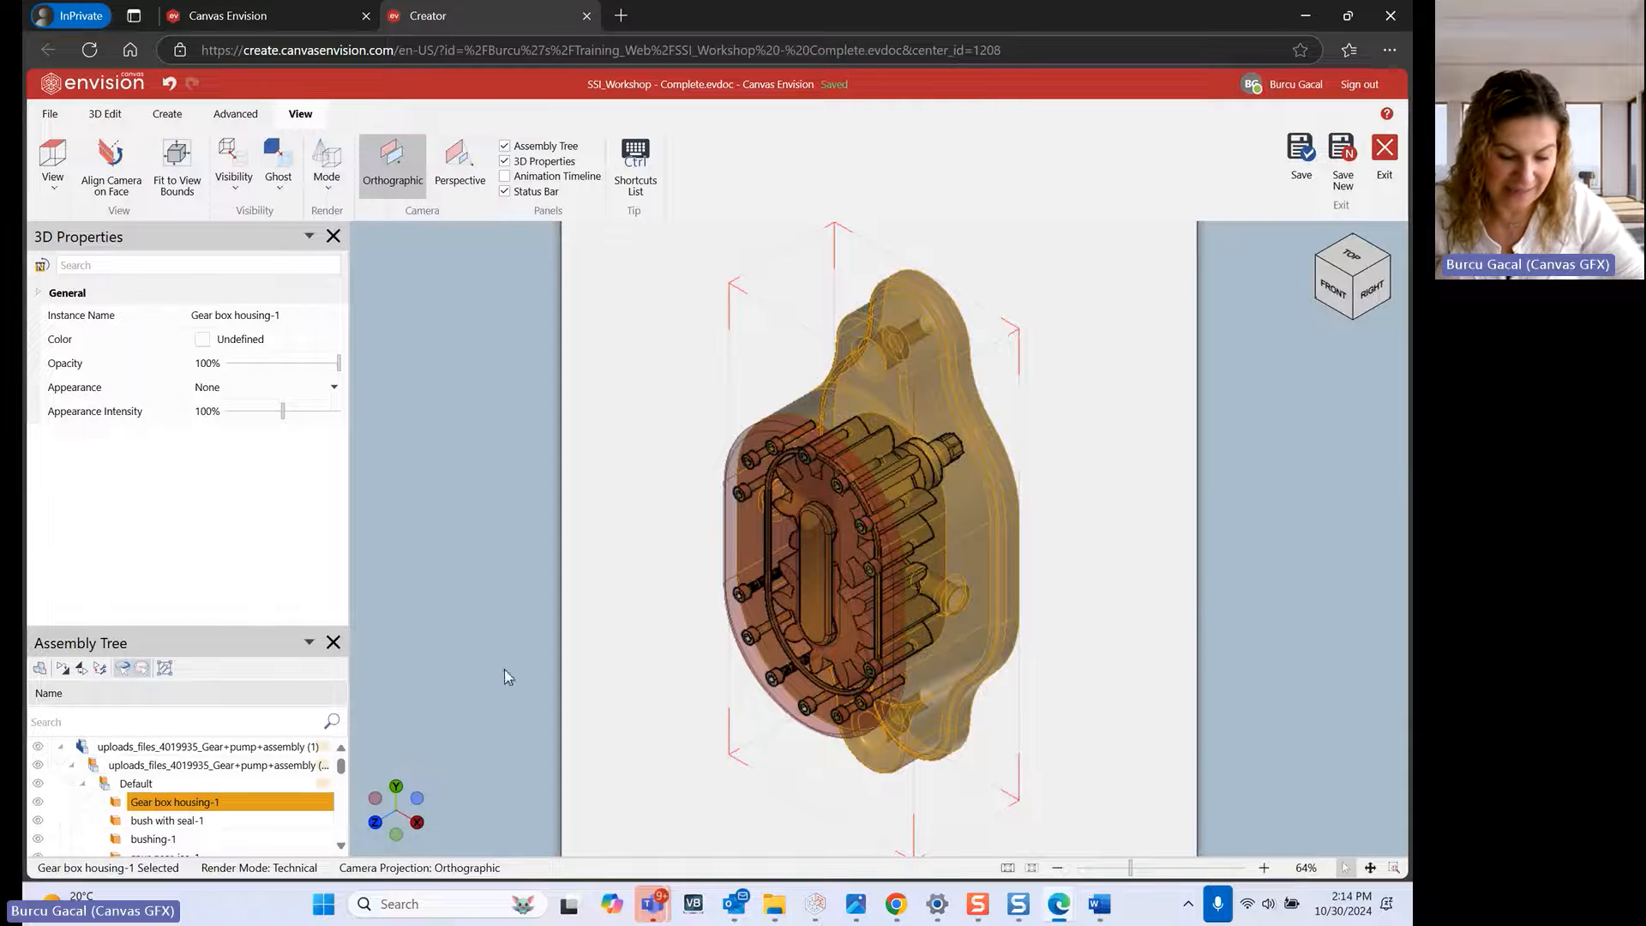
left_click(583, 415)
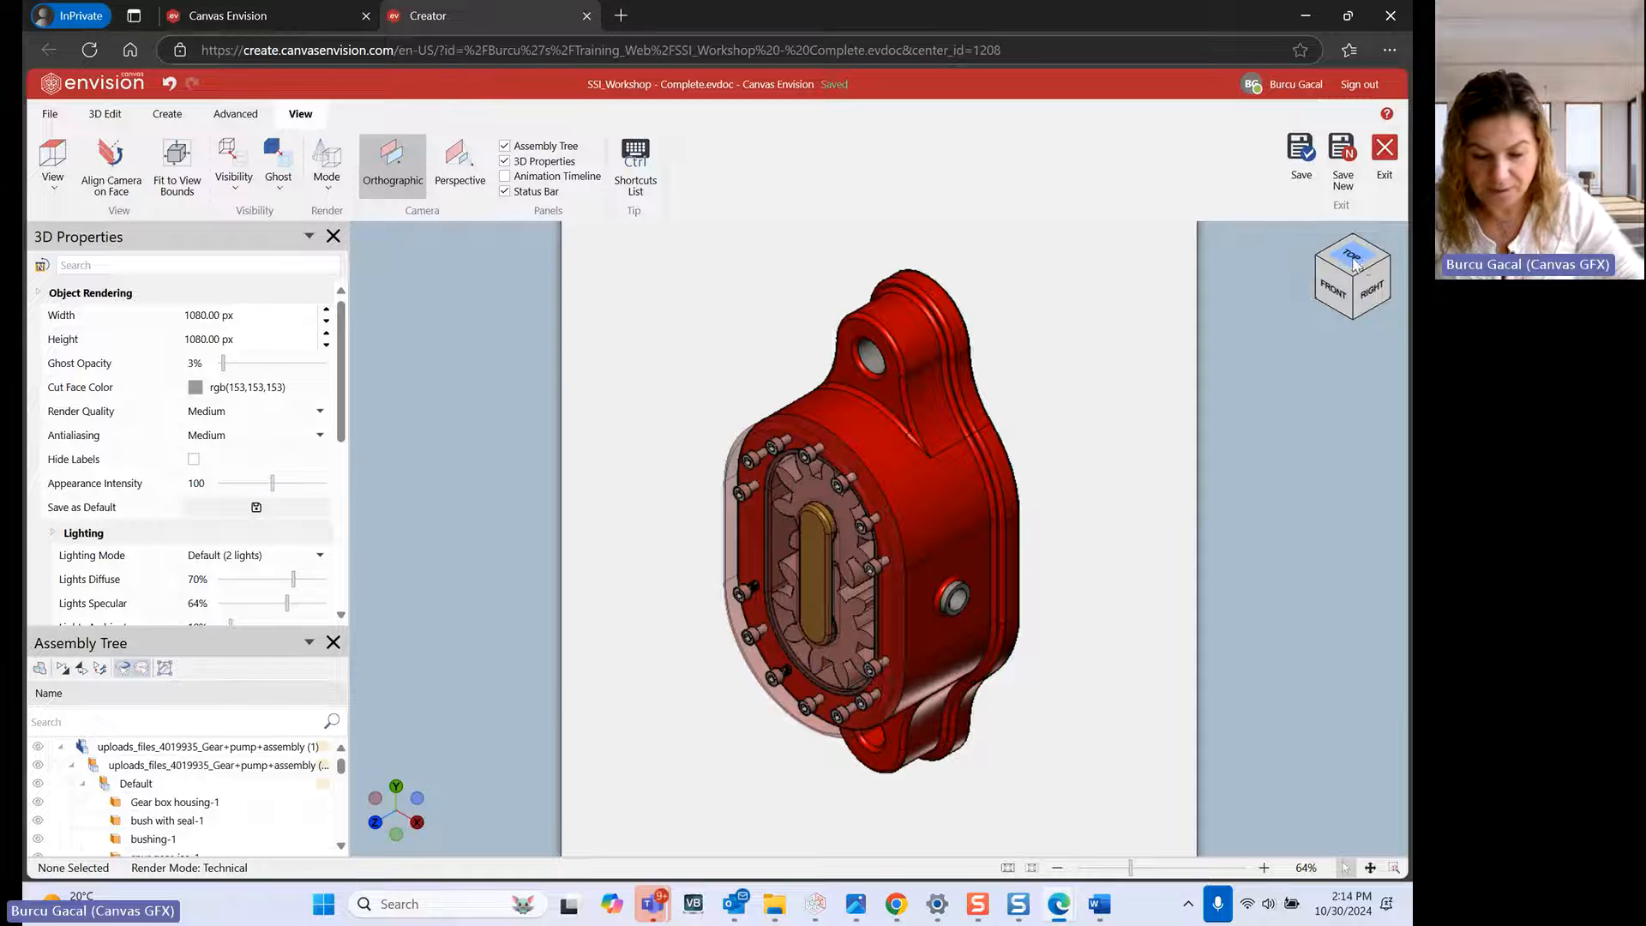
left_click_drag(1379, 290, 1340, 294)
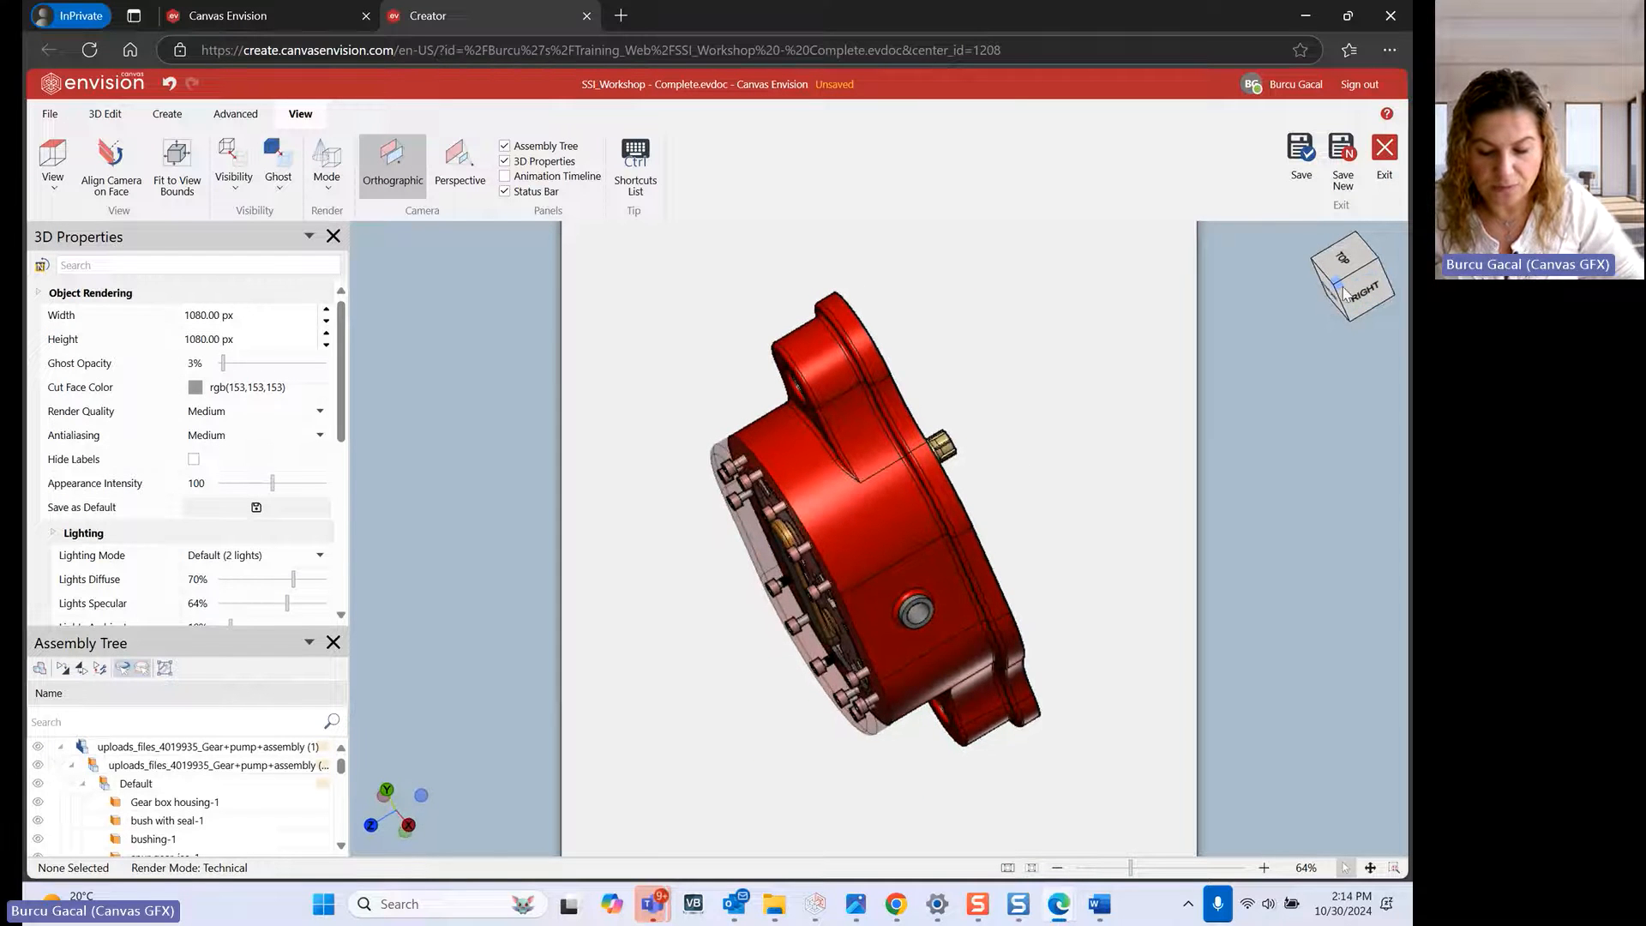
left_click(1333, 292)
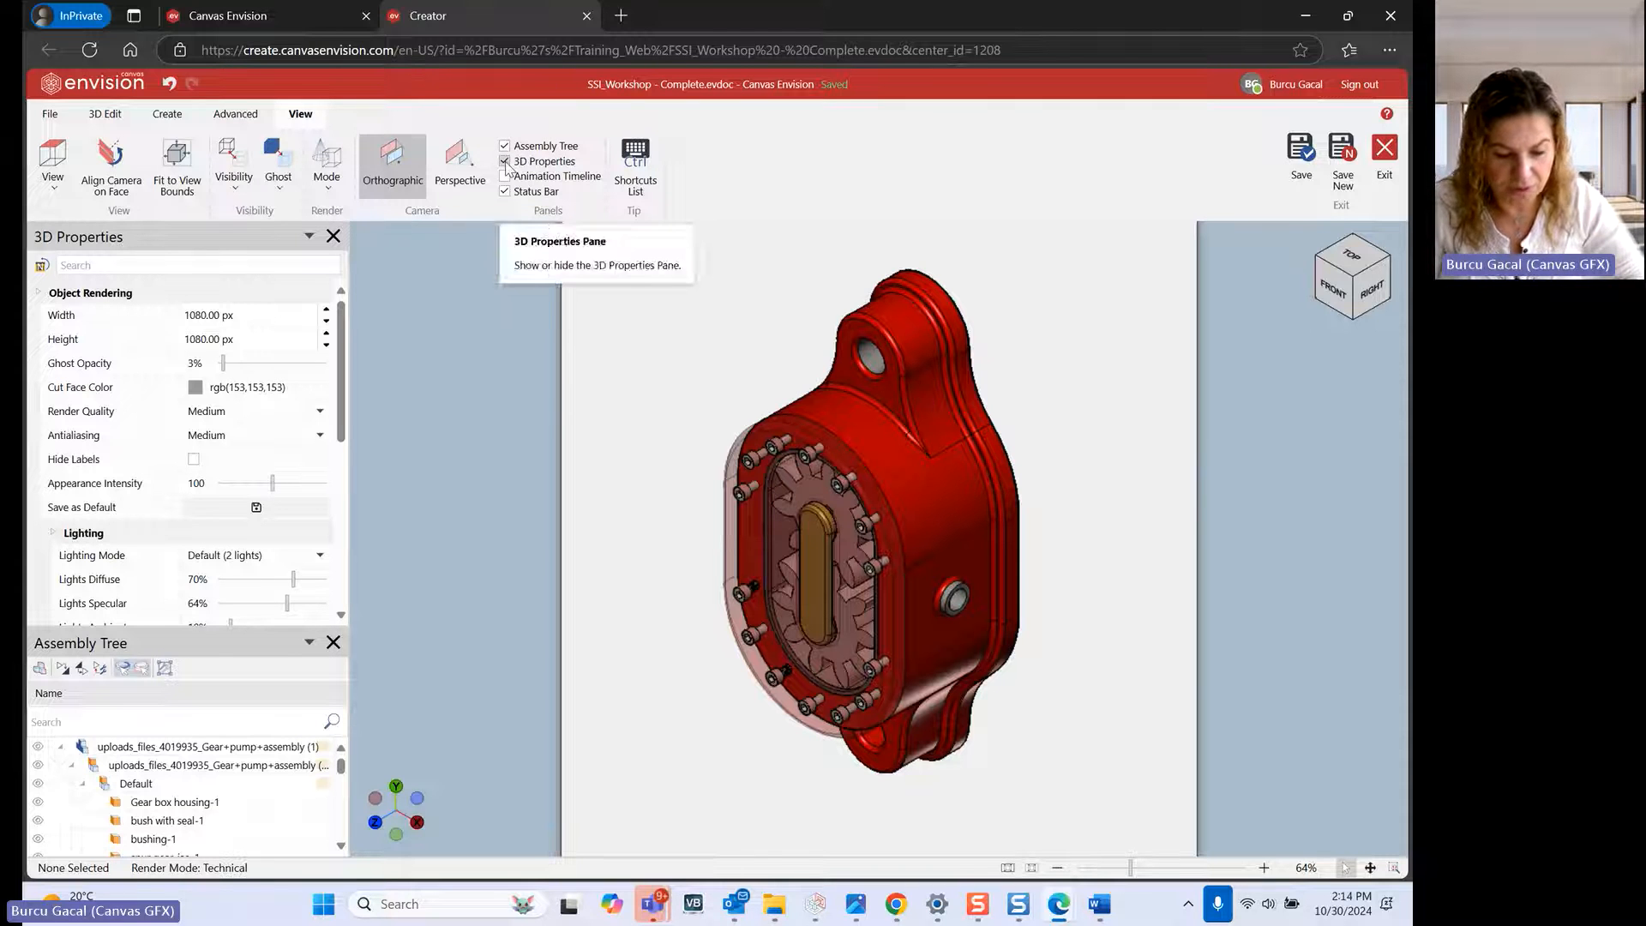
Select the transparent cover 2-1 on the pump and dock the Assembly Tree above the 3D Properties pane
left_click(103, 114)
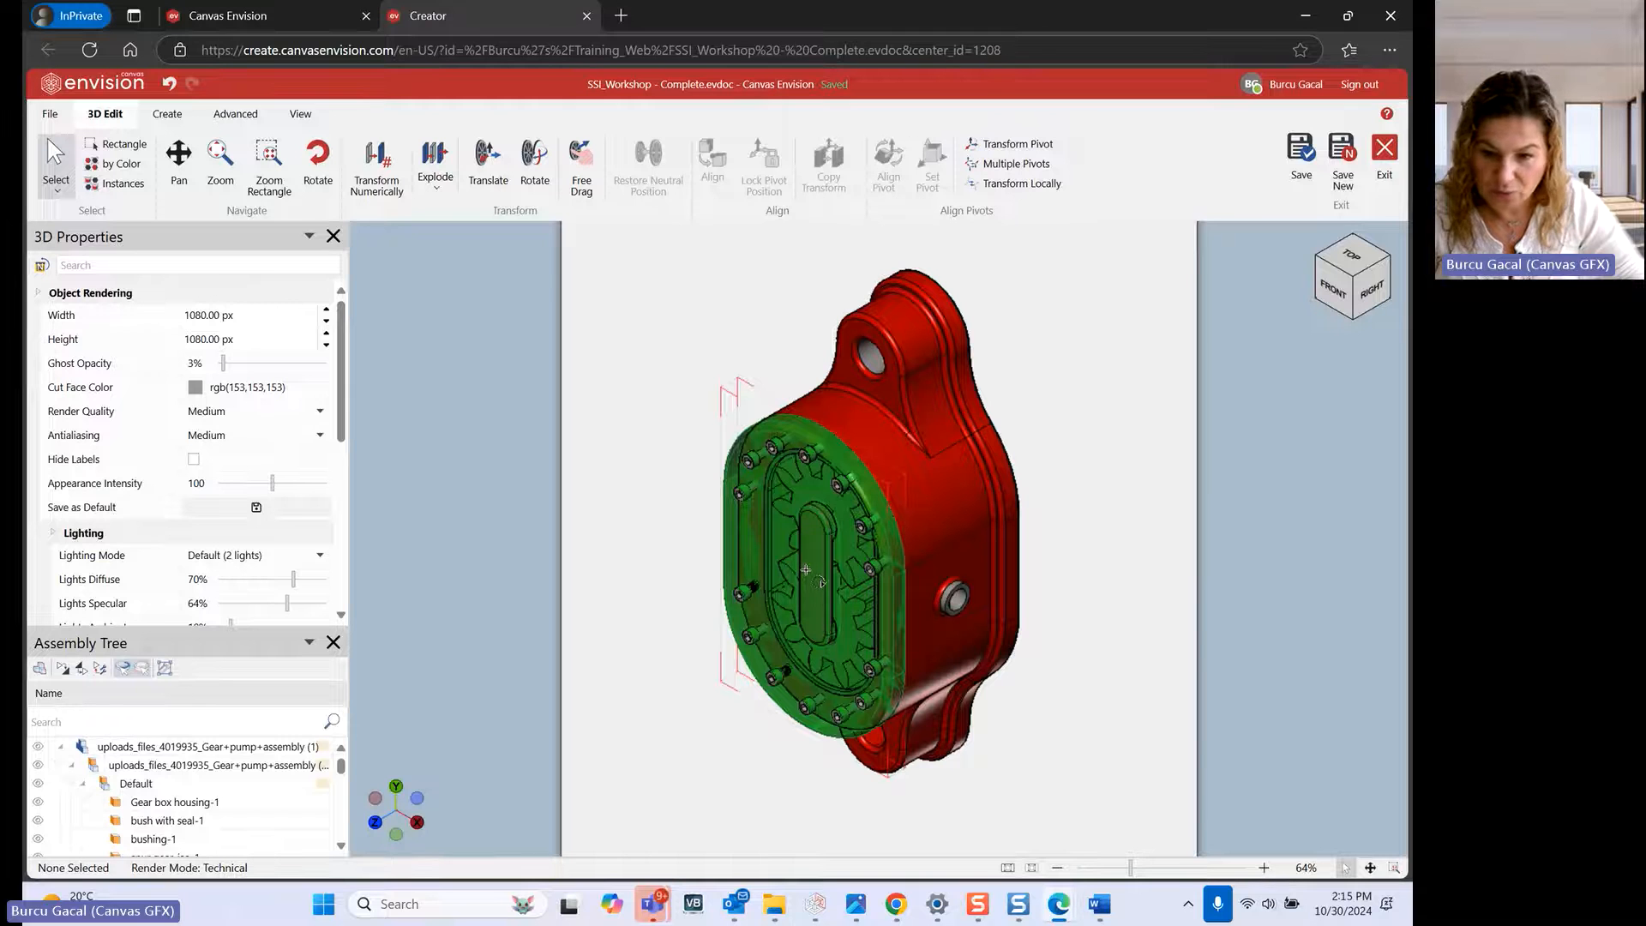
left_click(807, 575)
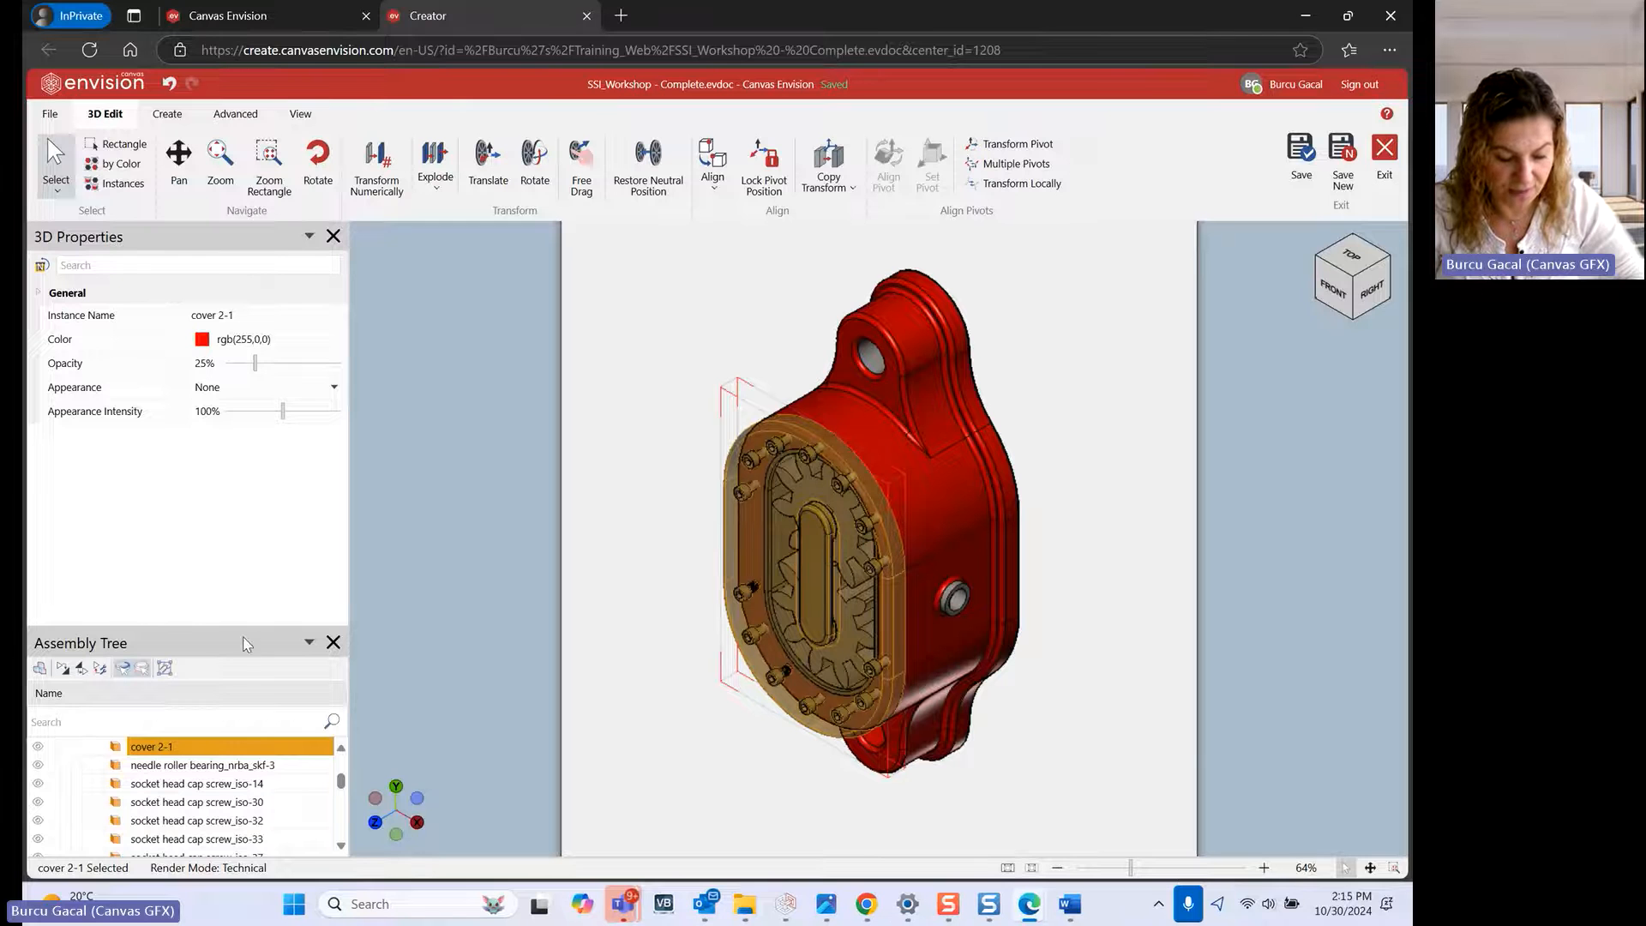
left_click(309, 645)
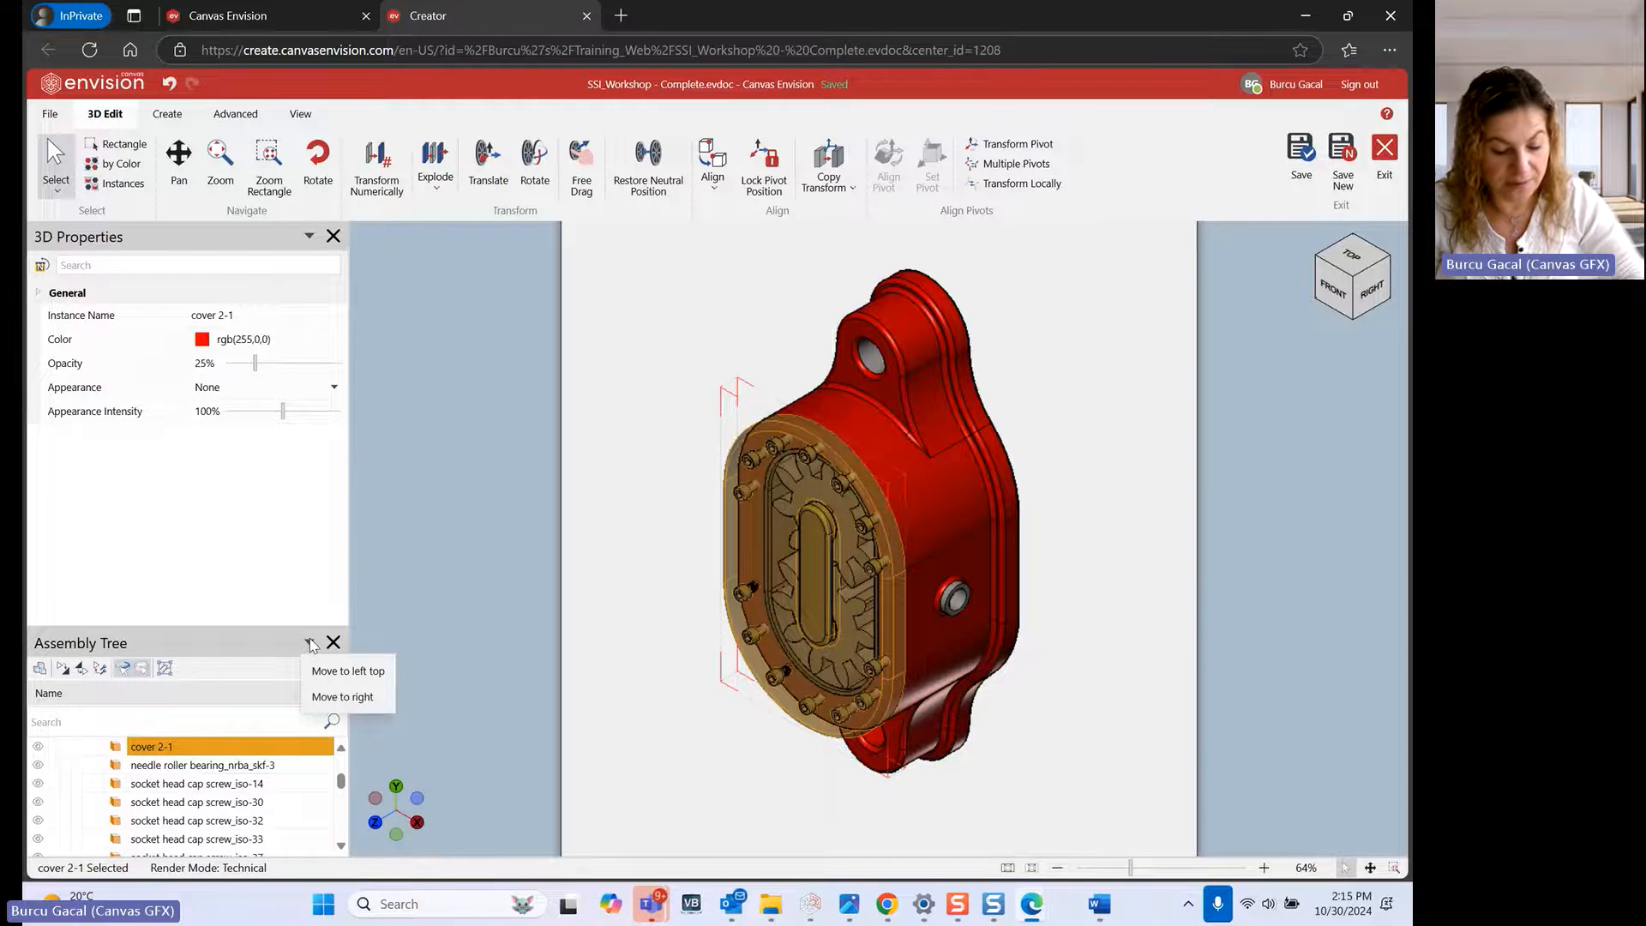
left_click(311, 647)
left_click(310, 645)
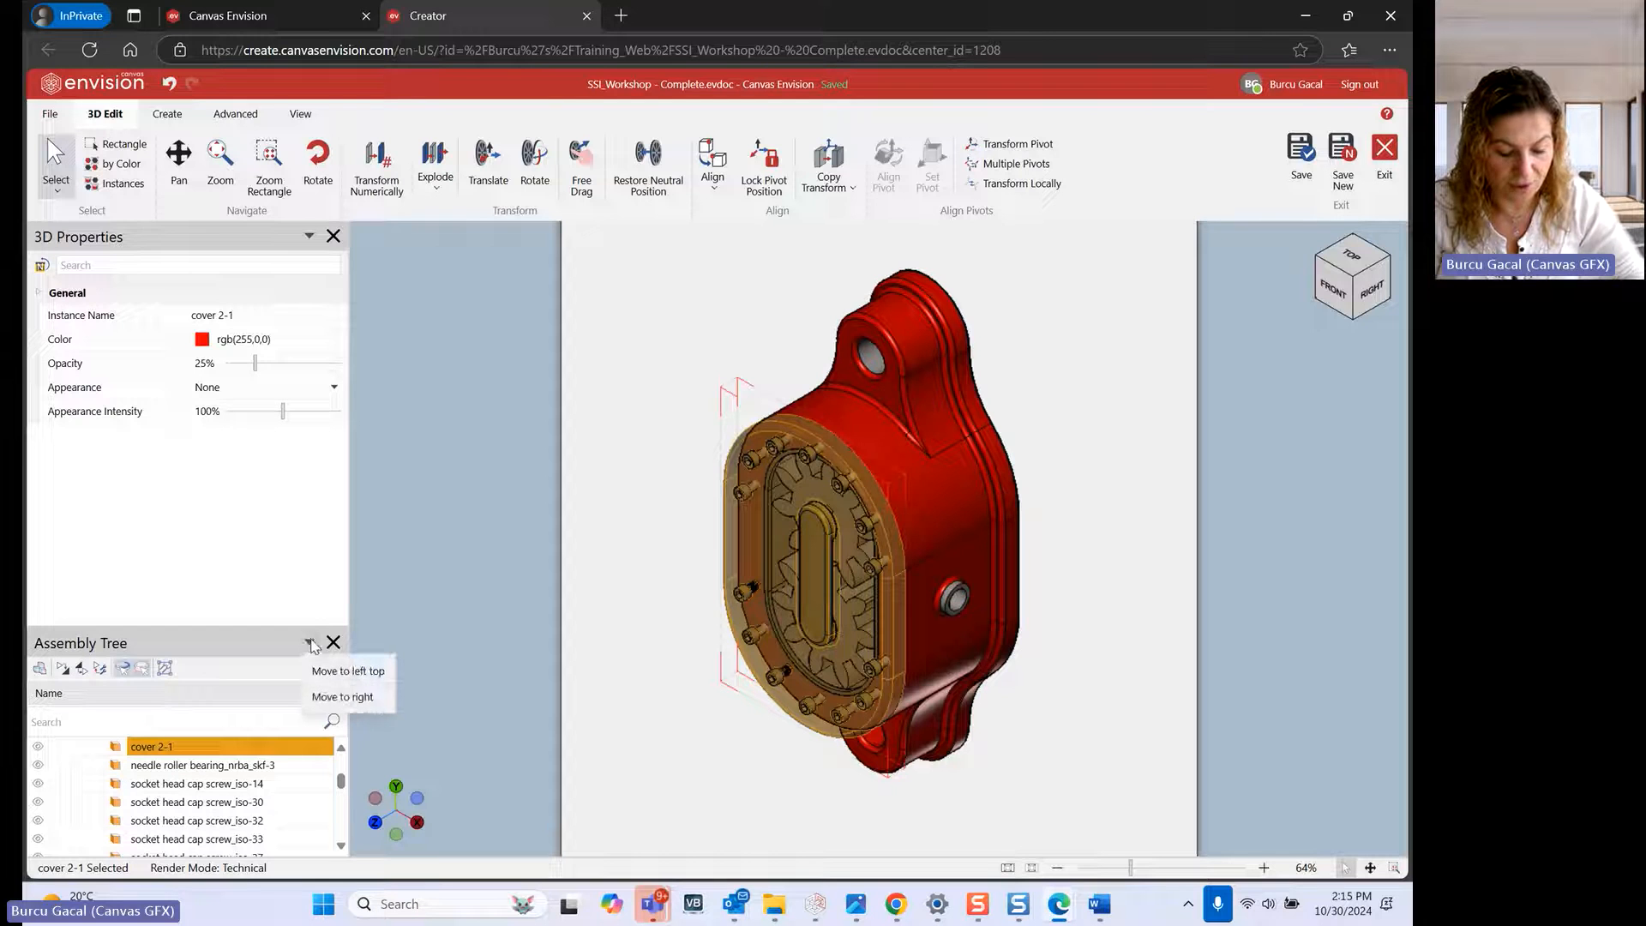
left_click(355, 677)
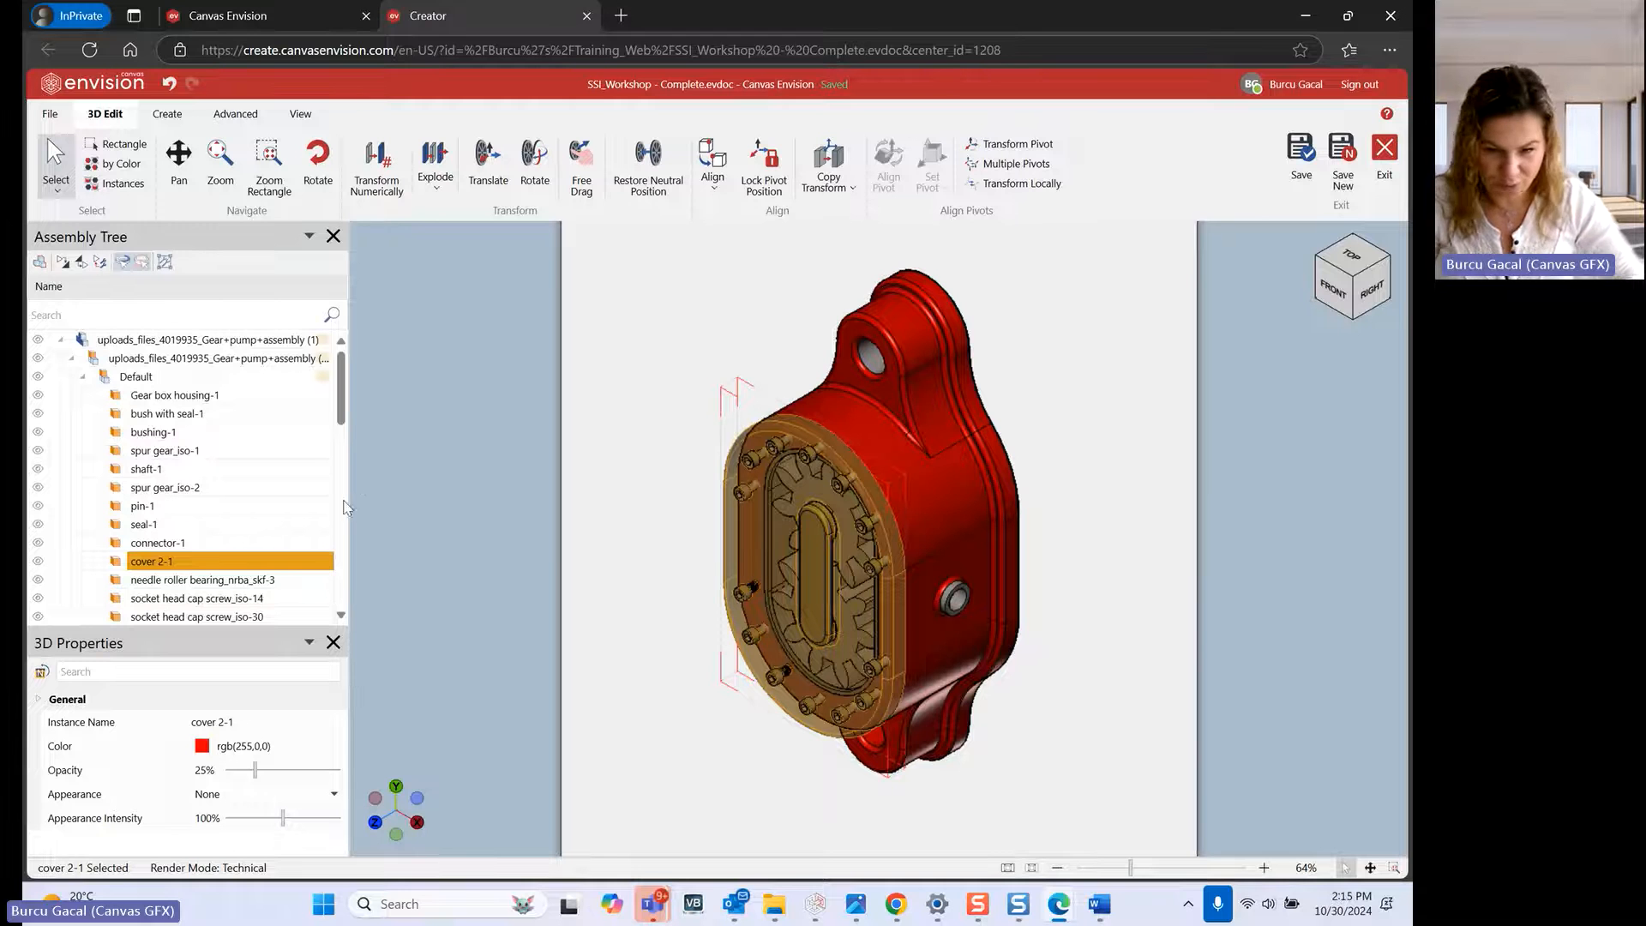
Dock the 3D Properties pane on the opposite side of the model from the Assembly Tree and make it narrower
left_click(308, 643)
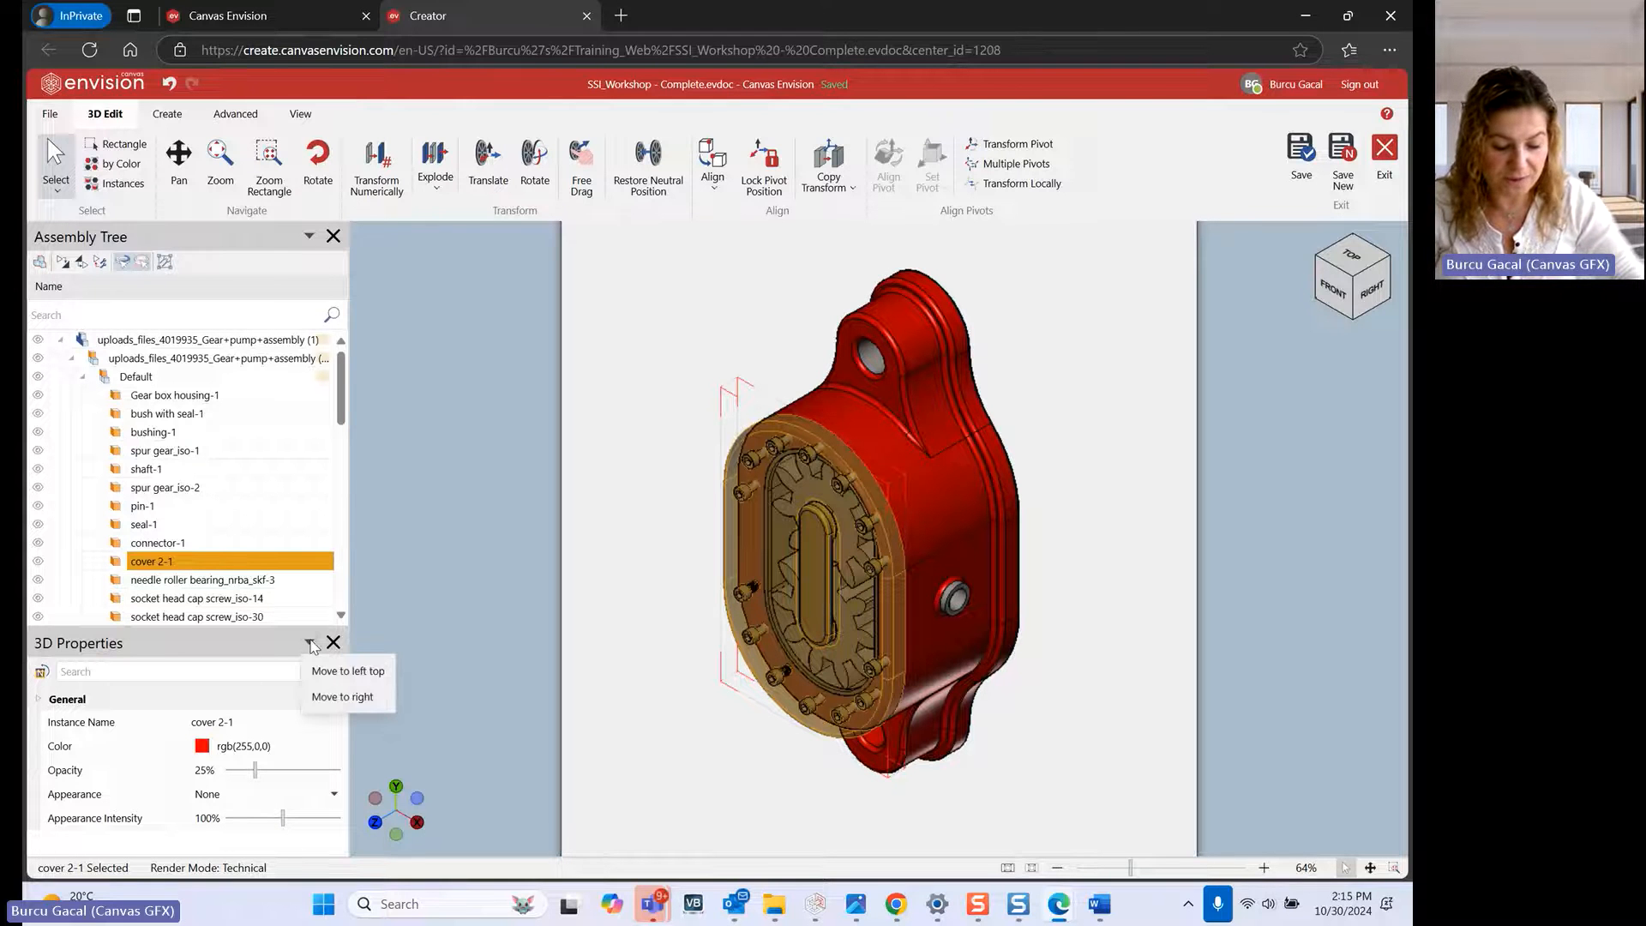
left_click(319, 705)
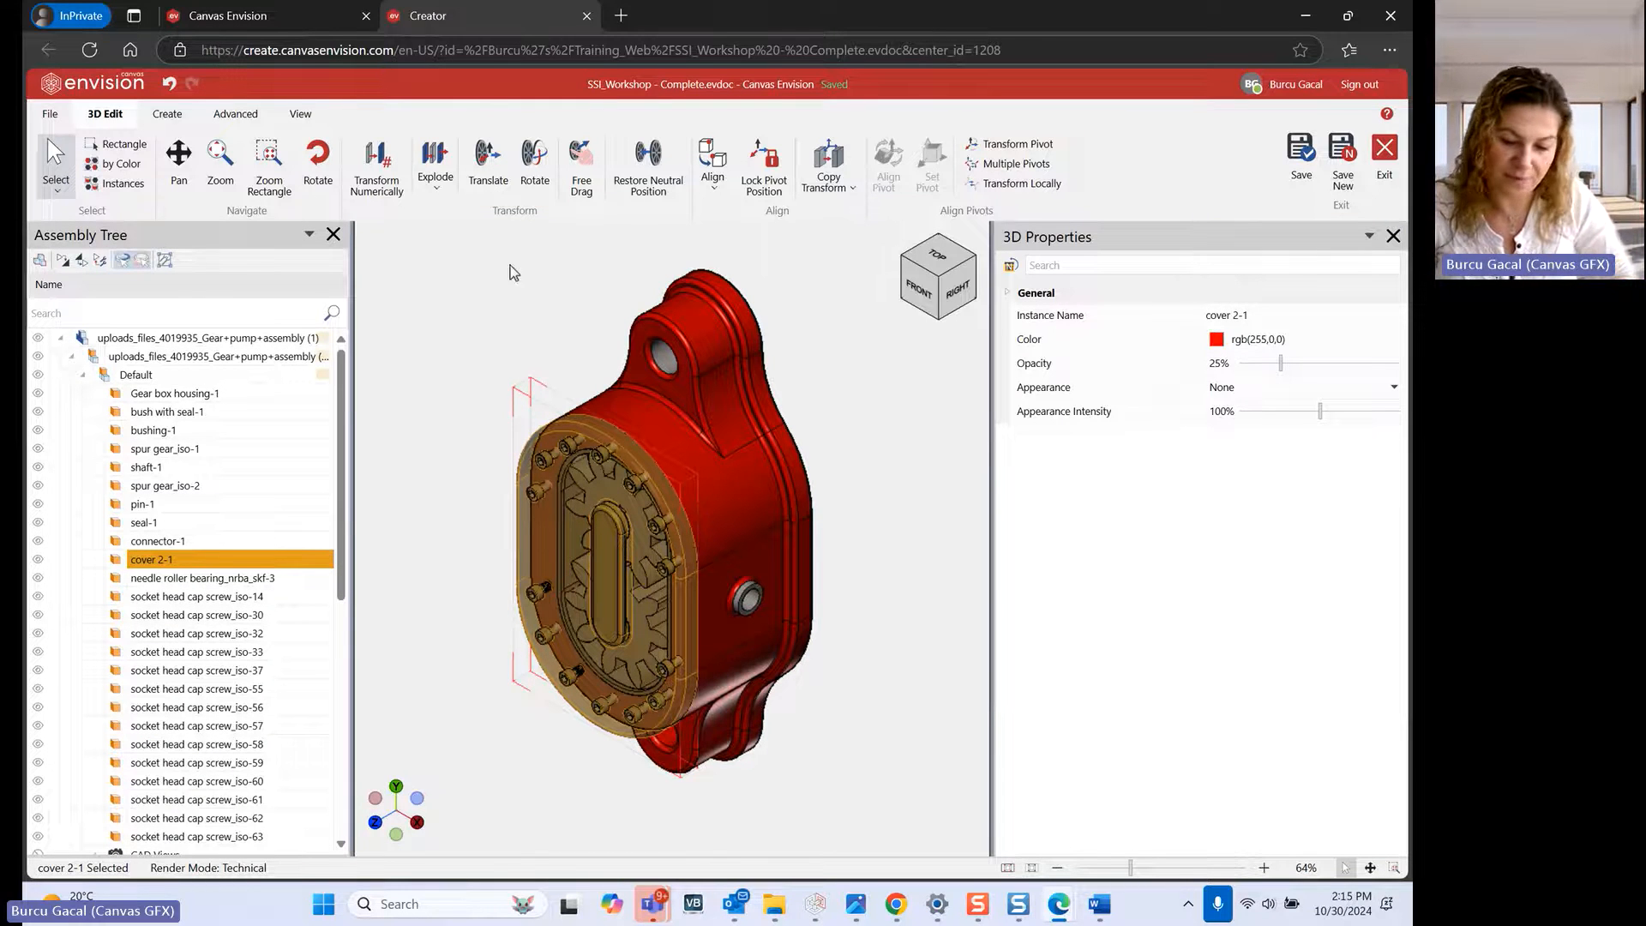
left_click_drag(993, 433, 1212, 426)
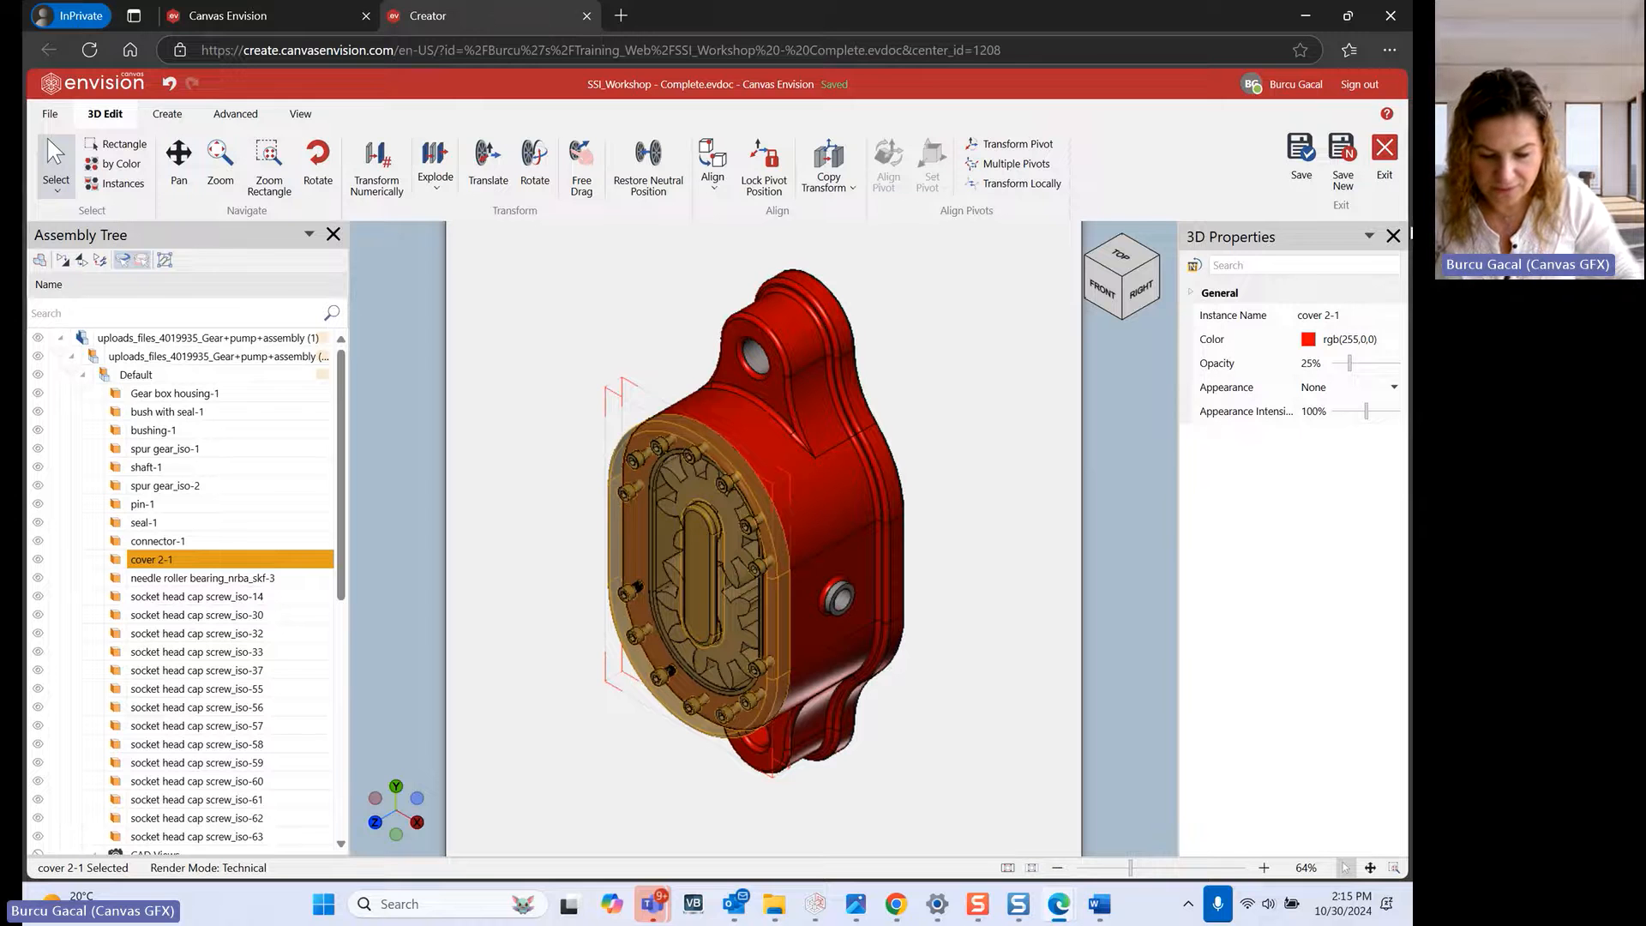
Dock the 3D Properties pane below the Assembly Tree and return it to the opposite side of the model
left_click(1374, 237)
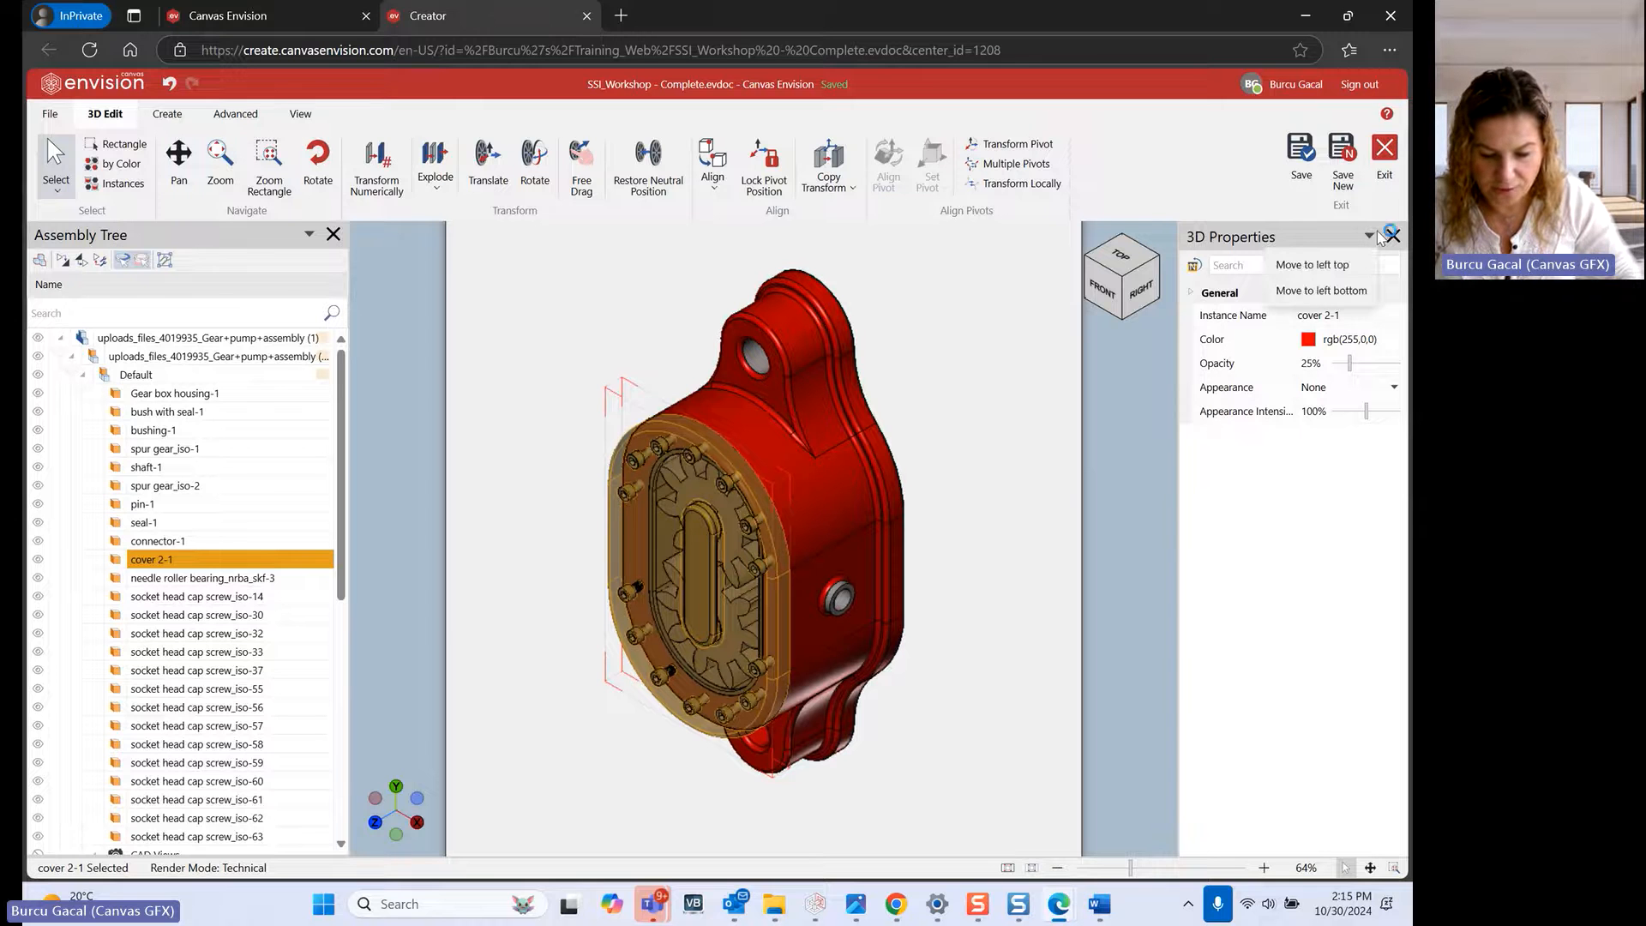
left_click(1343, 292)
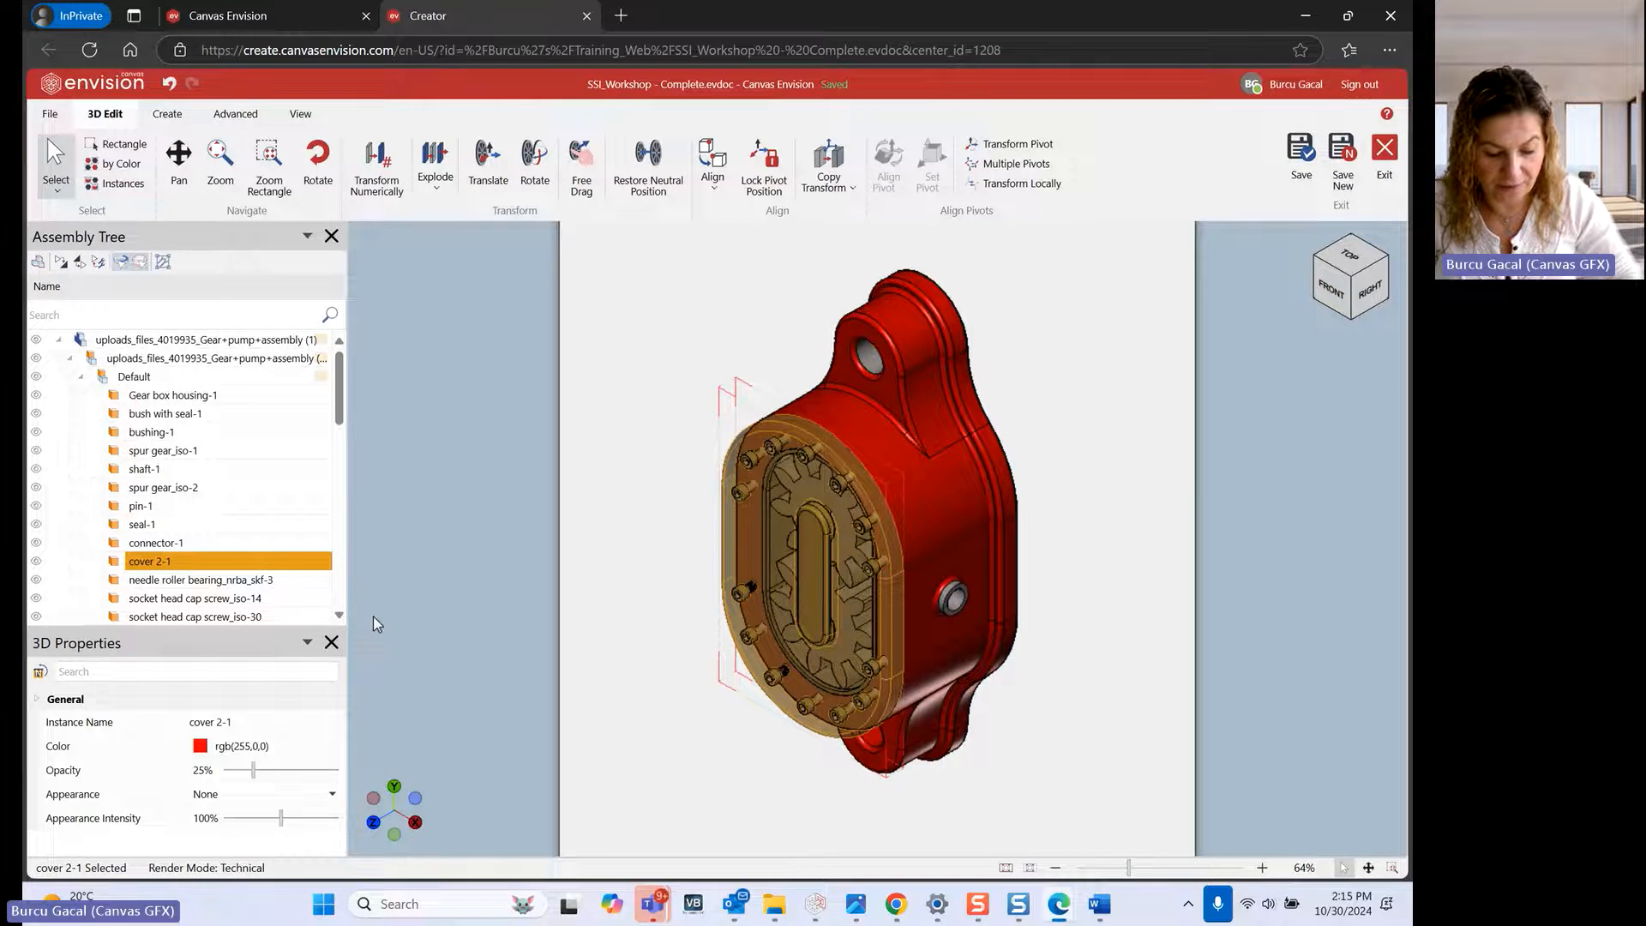
left_click(306, 643)
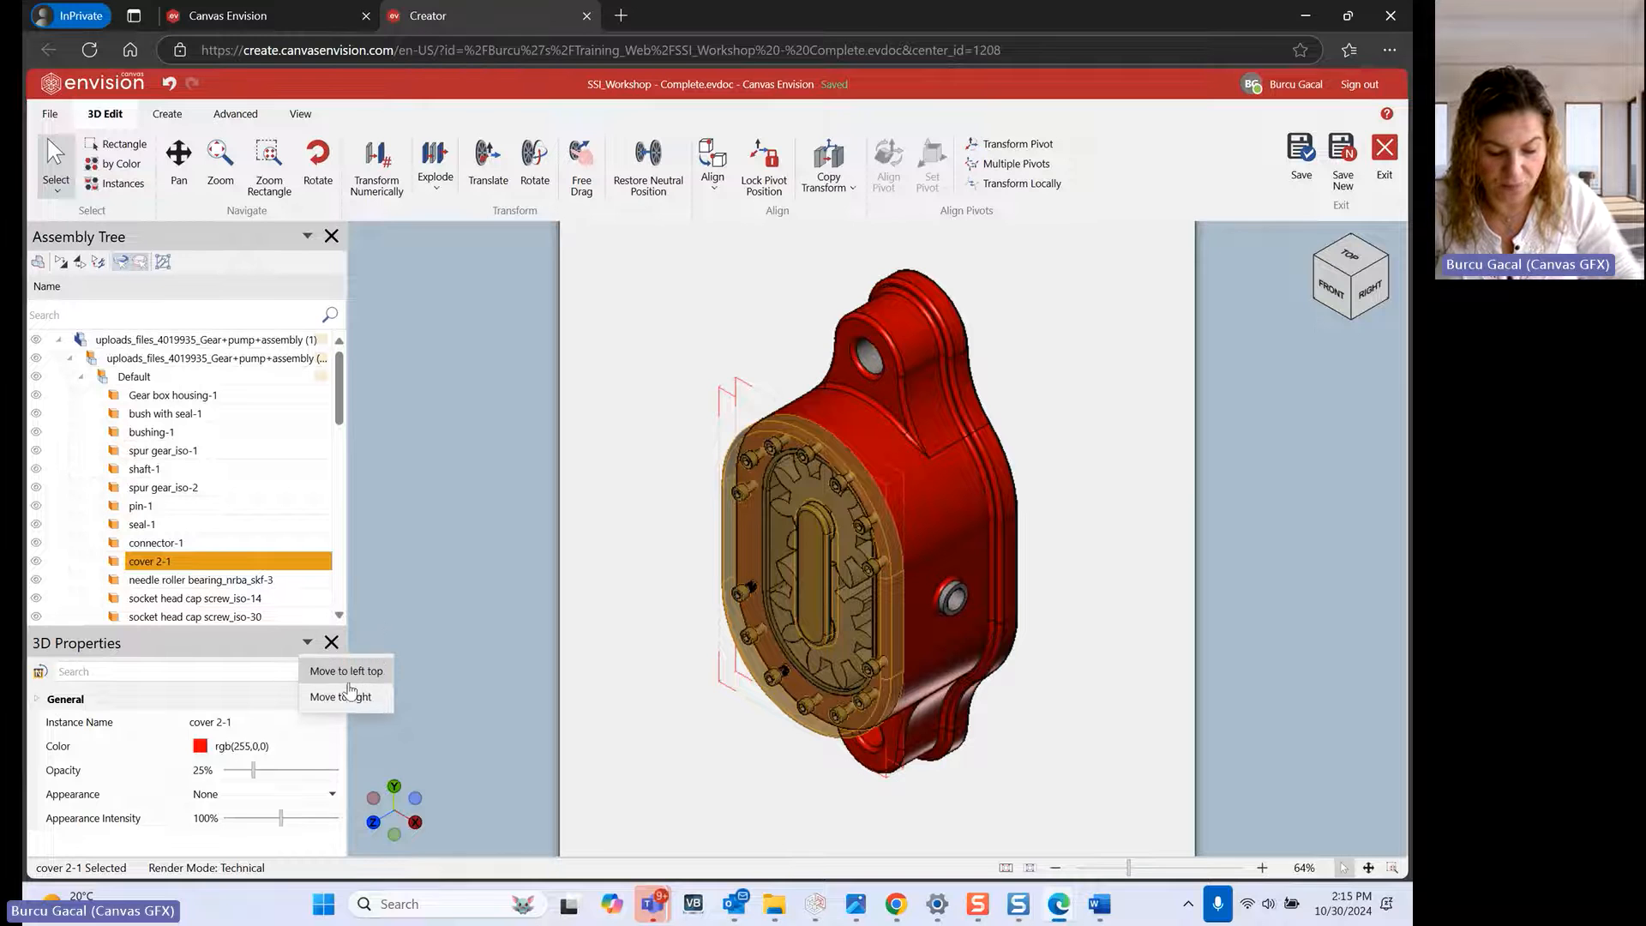
left_click(348, 696)
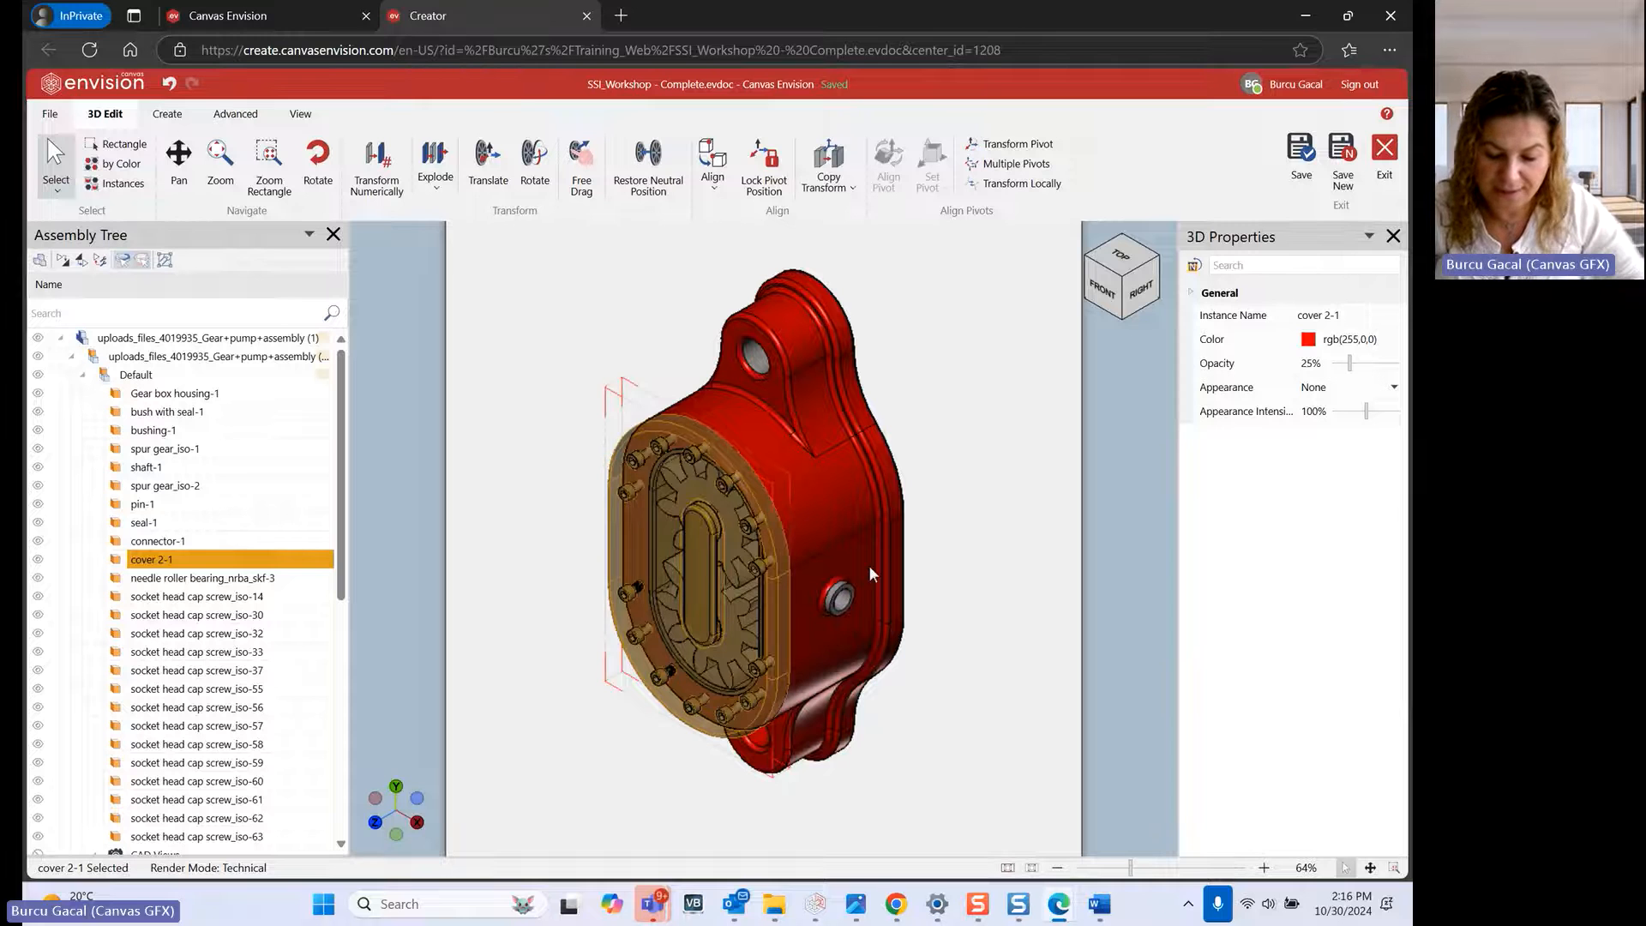
Try 100% opacity on cover 2-1 and return it to 25%
left_click(1308, 339)
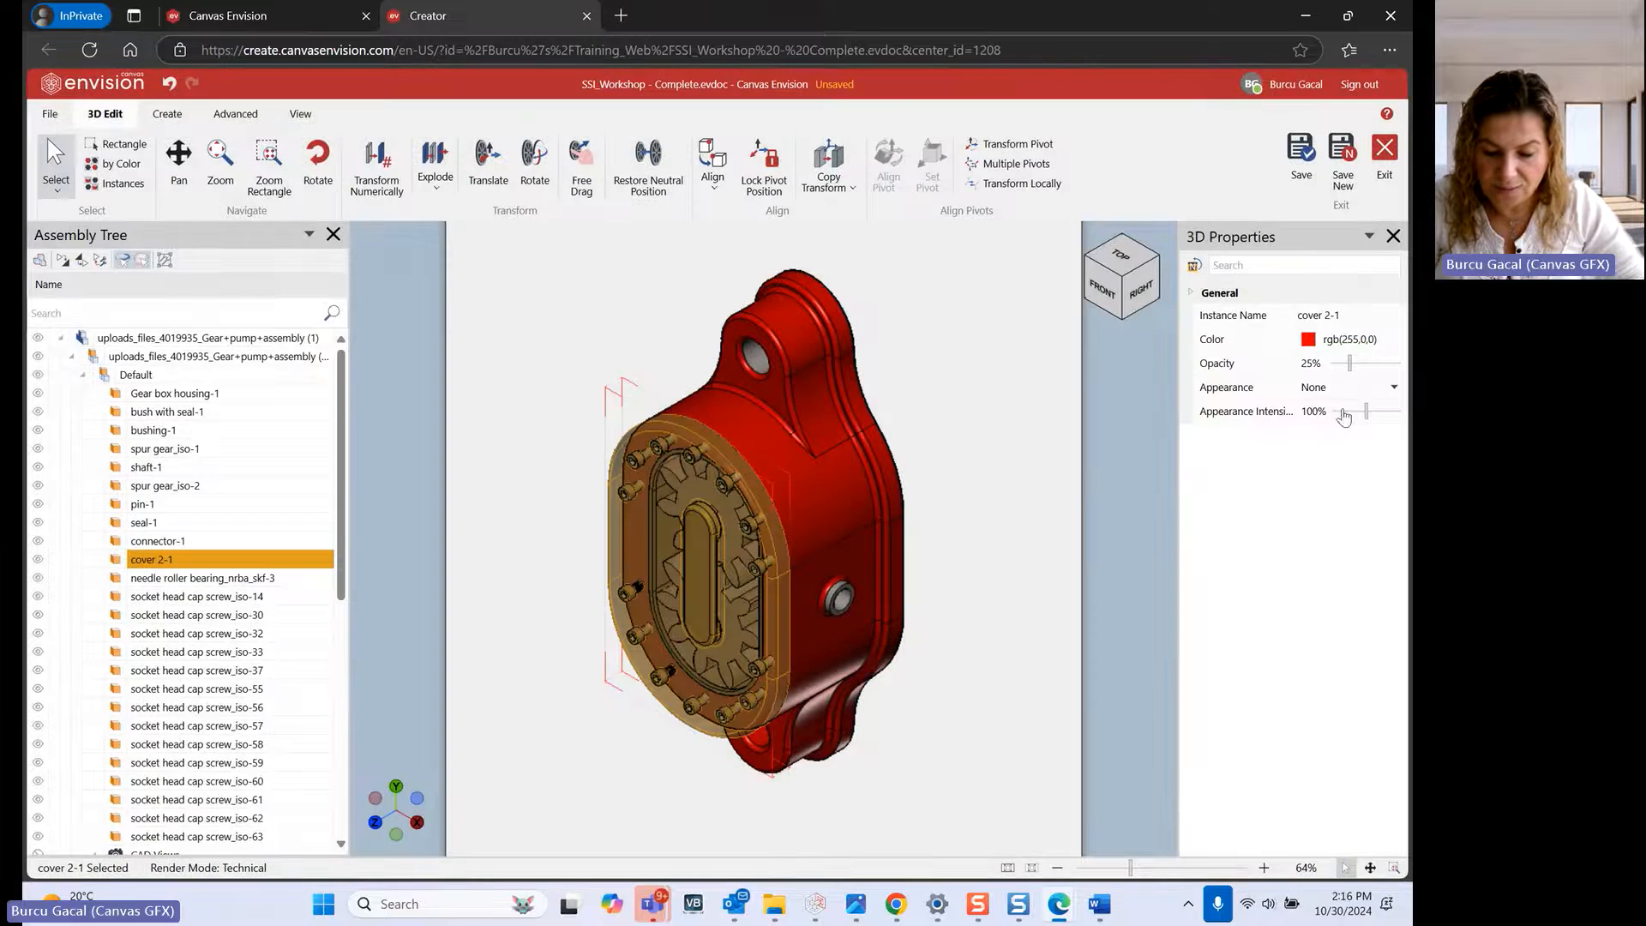
left_click_drag(1350, 363, 1399, 371)
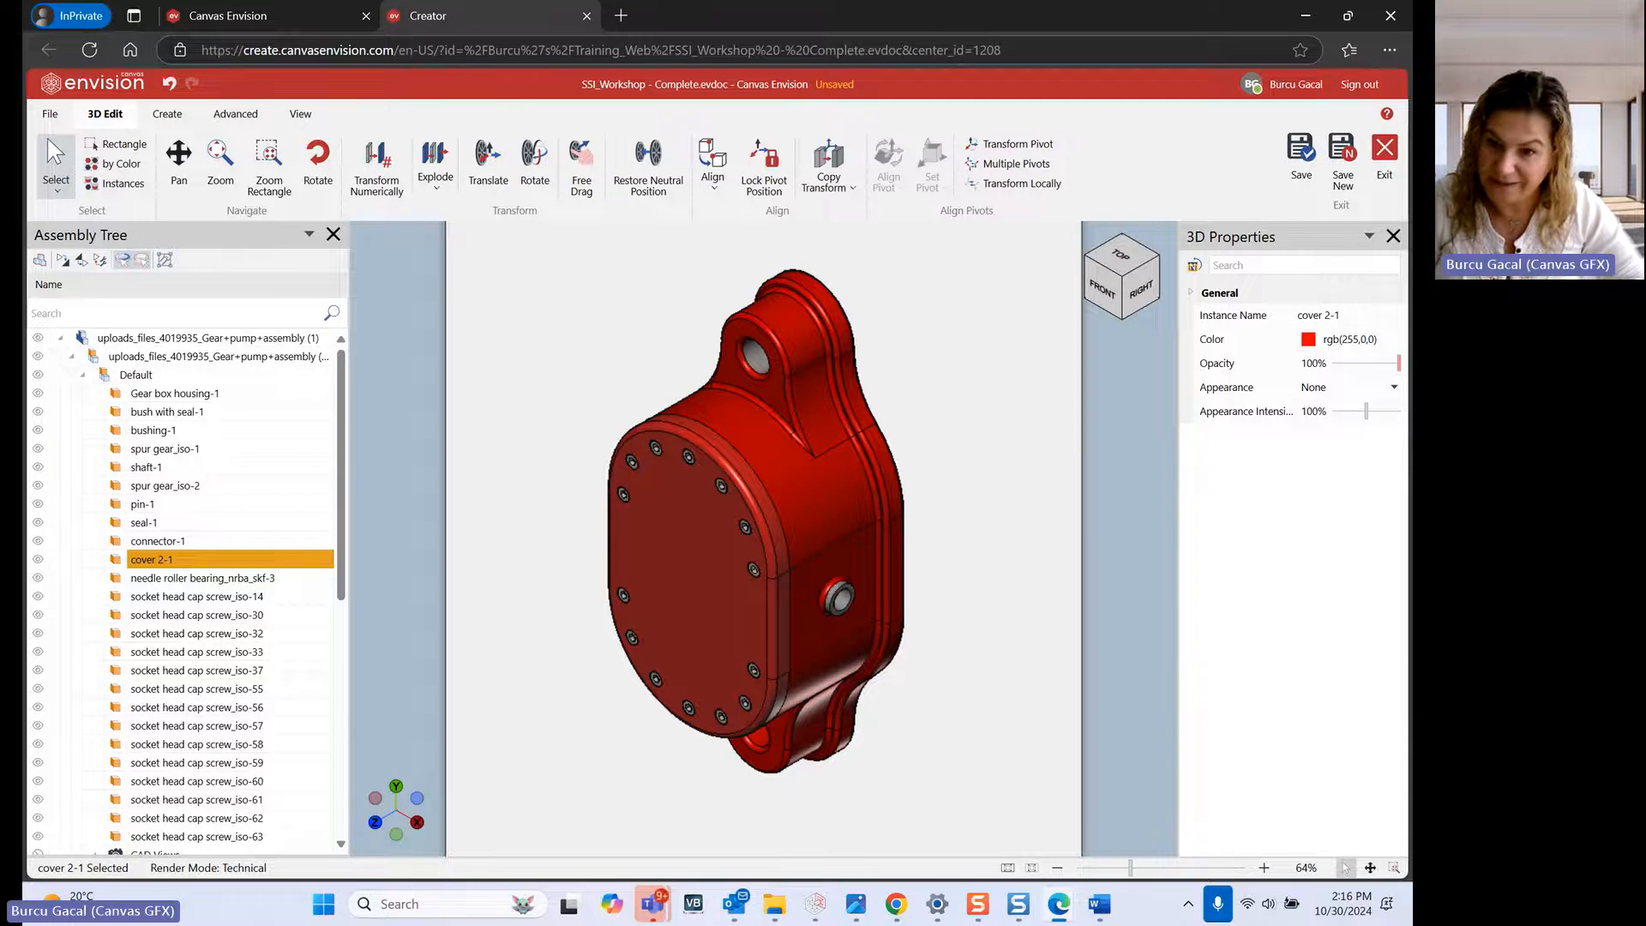
left_click_drag(1399, 369, 1351, 376)
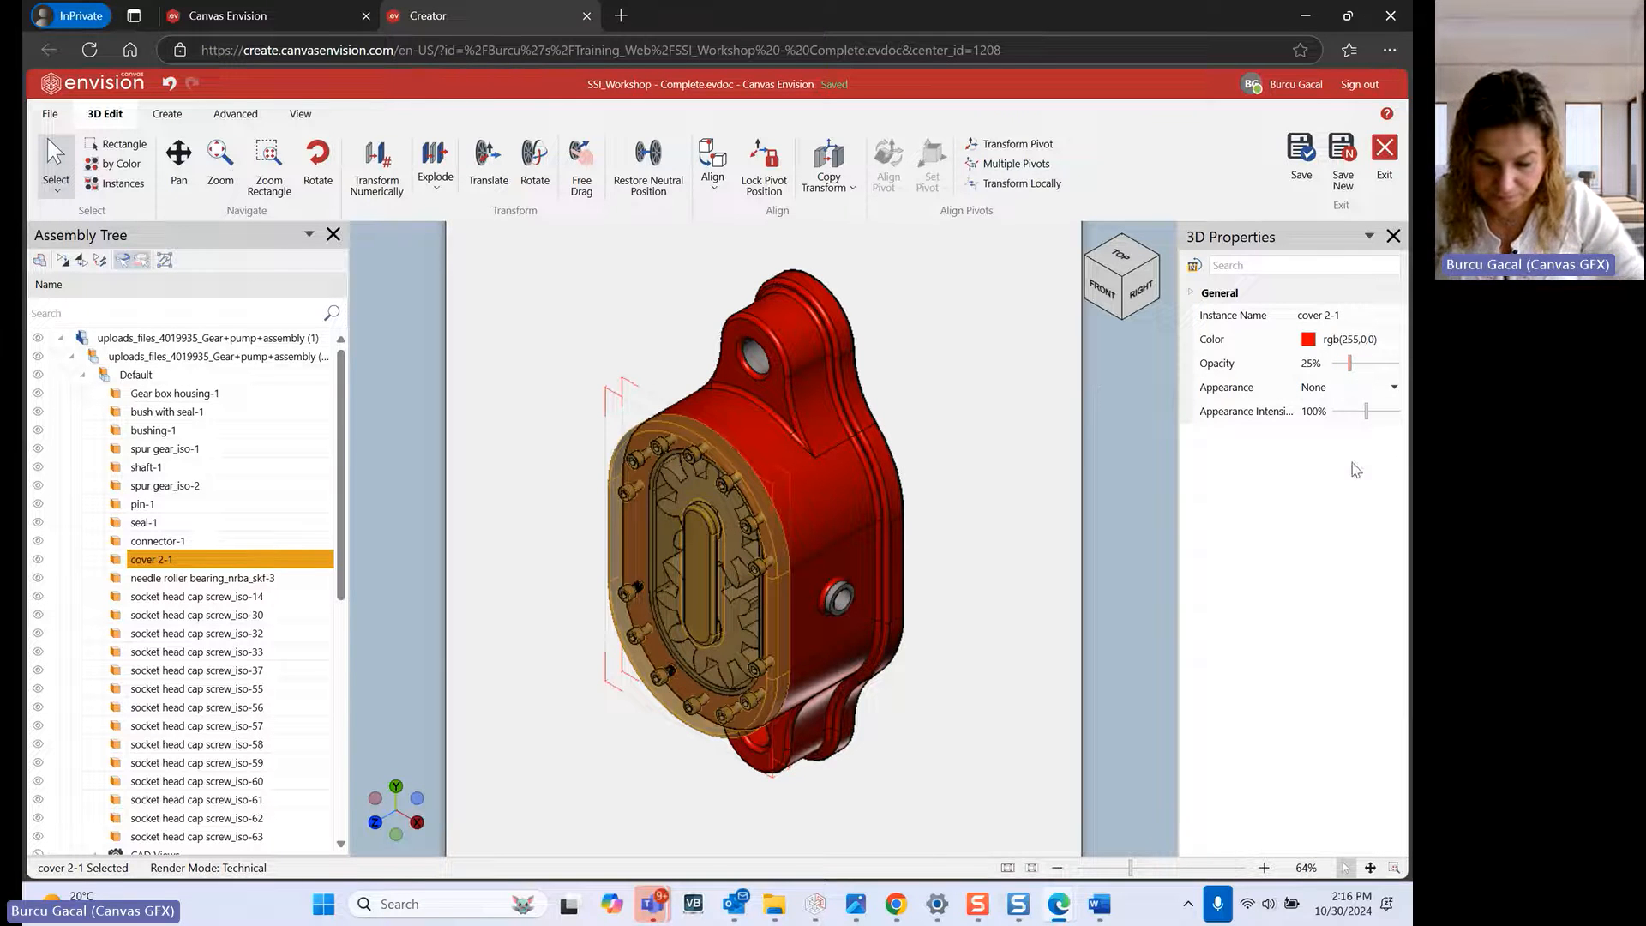
Give cover 2-1 the Chrome appearance and clear the selection
left_click(1395, 387)
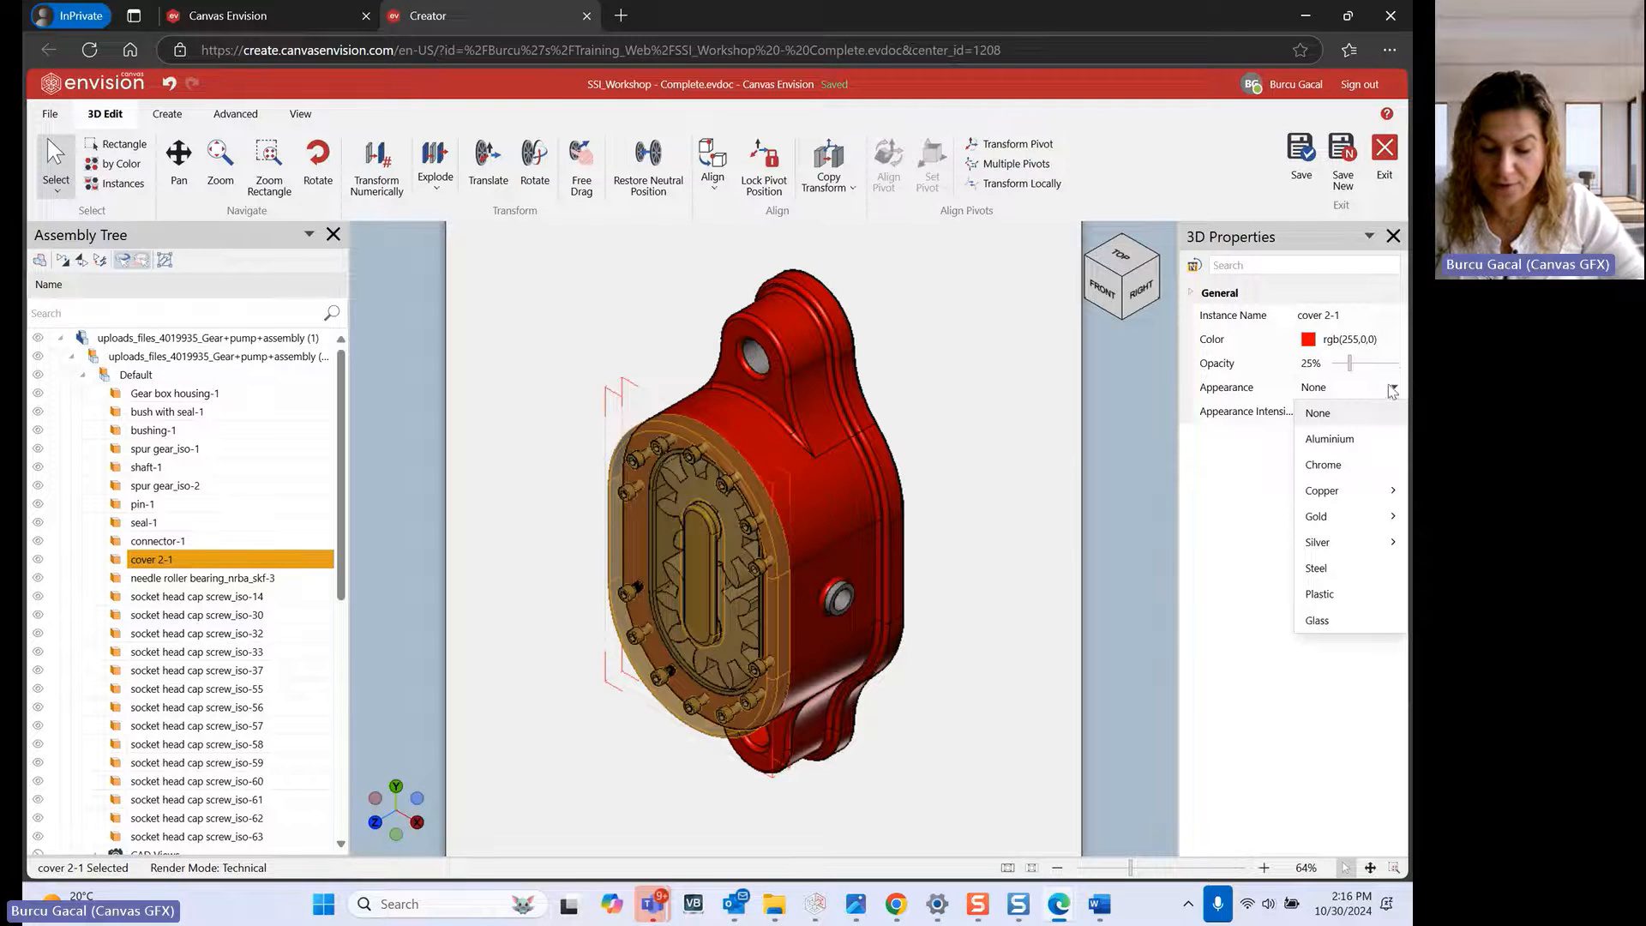
left_click(1323, 465)
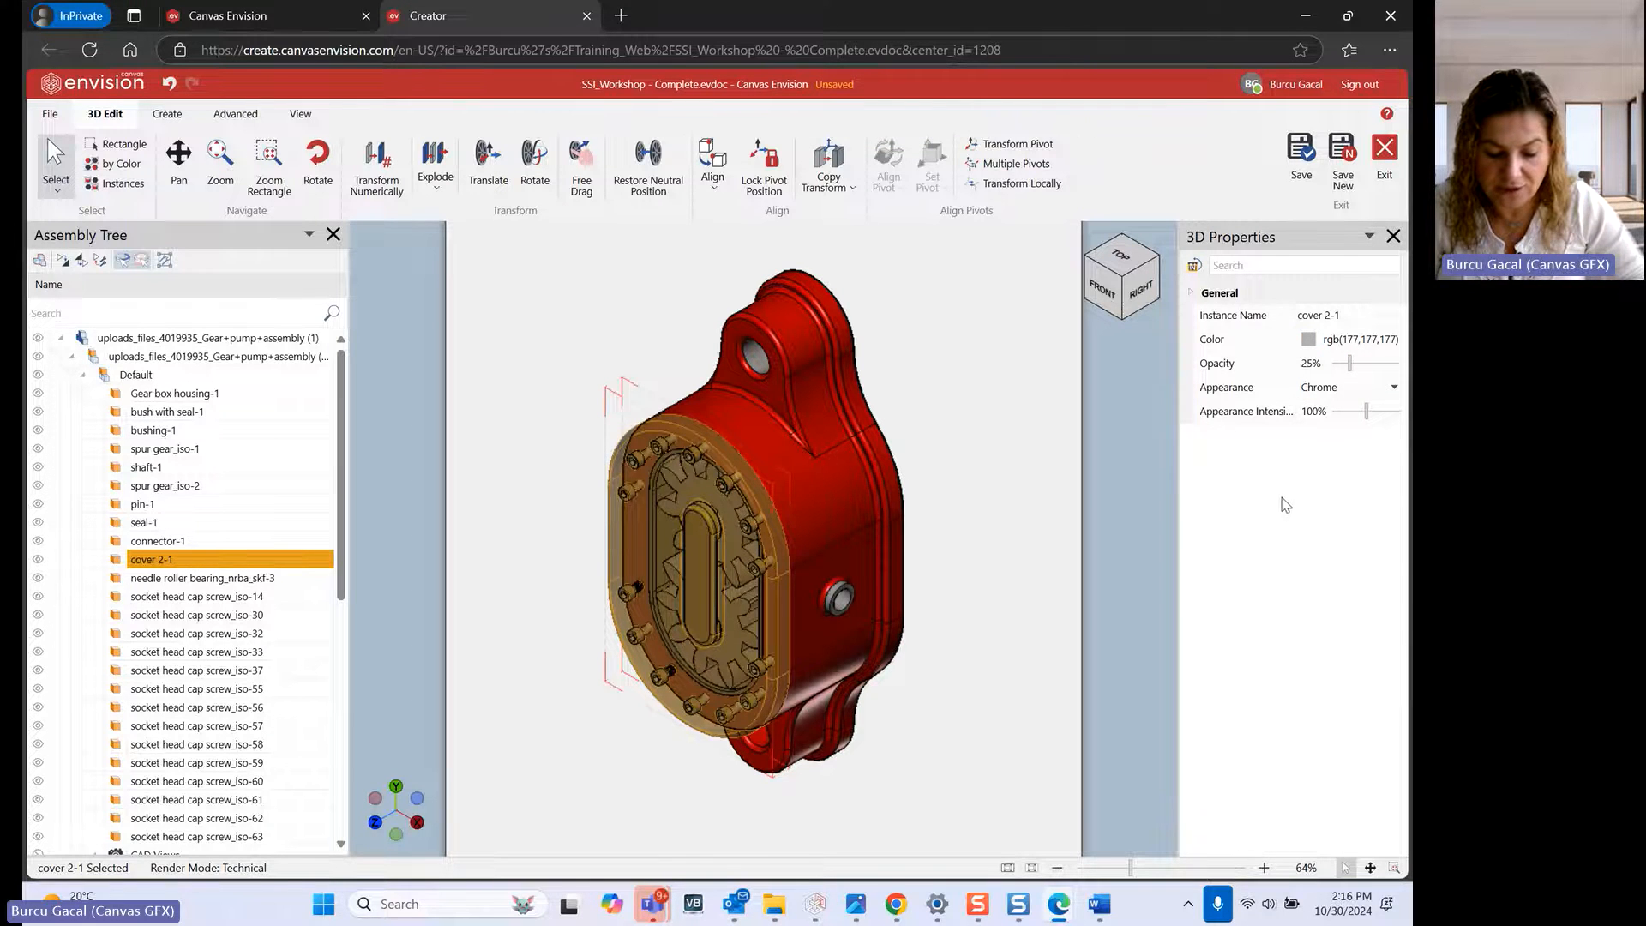
left_click(1111, 550)
Apply the Aluminium appearance to Gear box housing-1 and deselect it to show the material
left_click(823, 483)
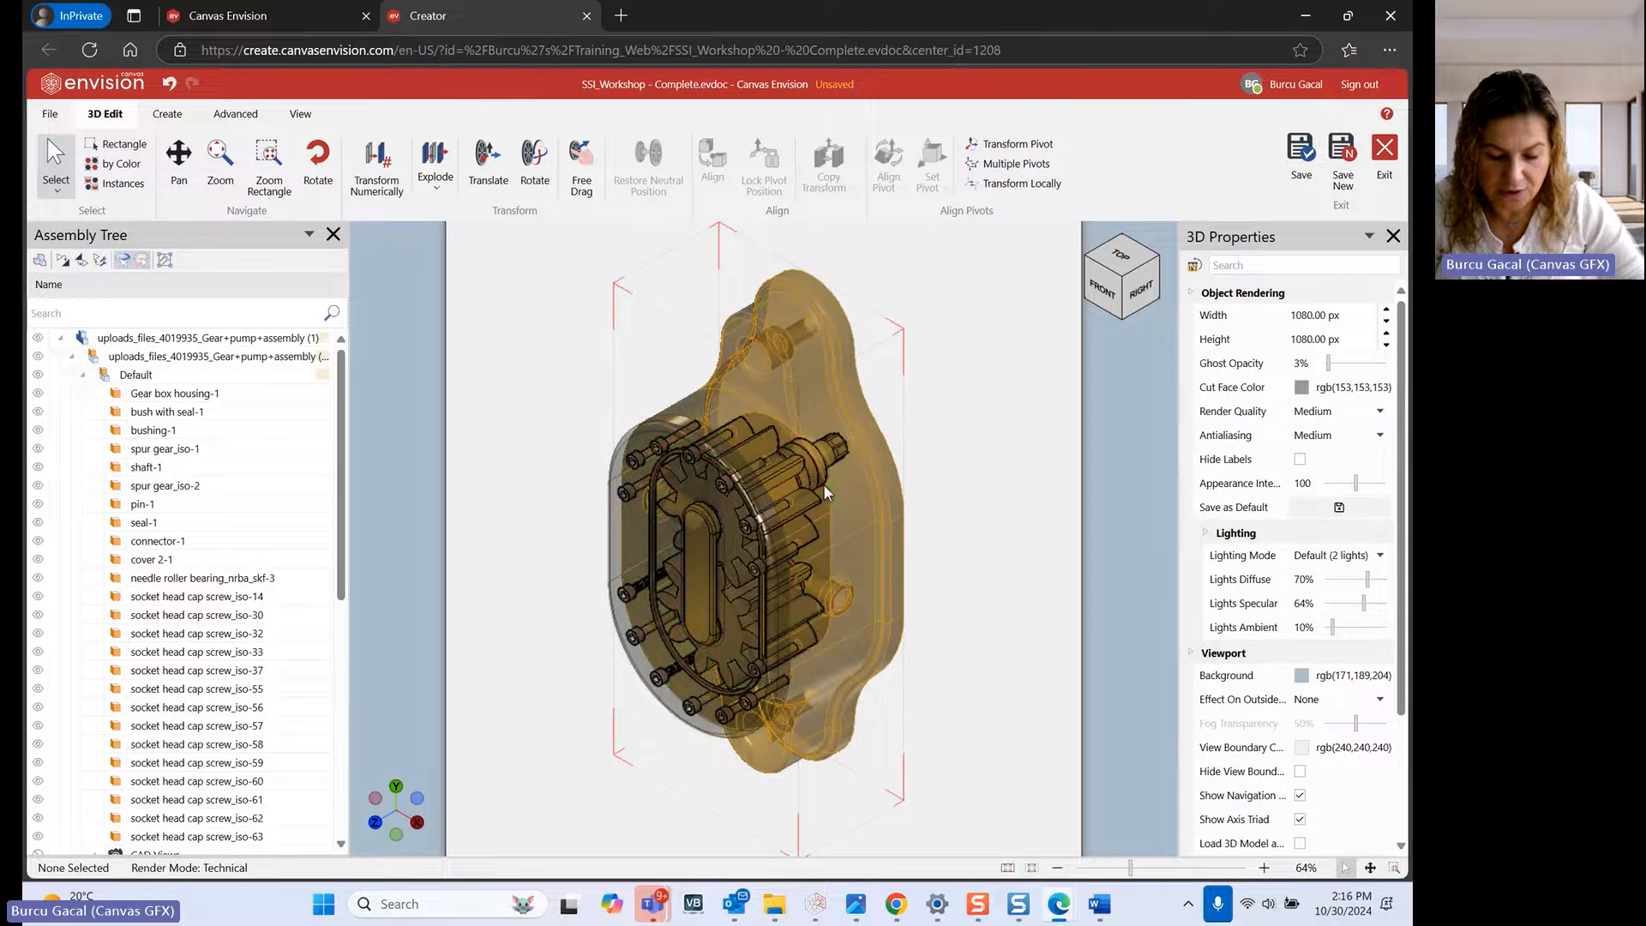
left_click(1395, 387)
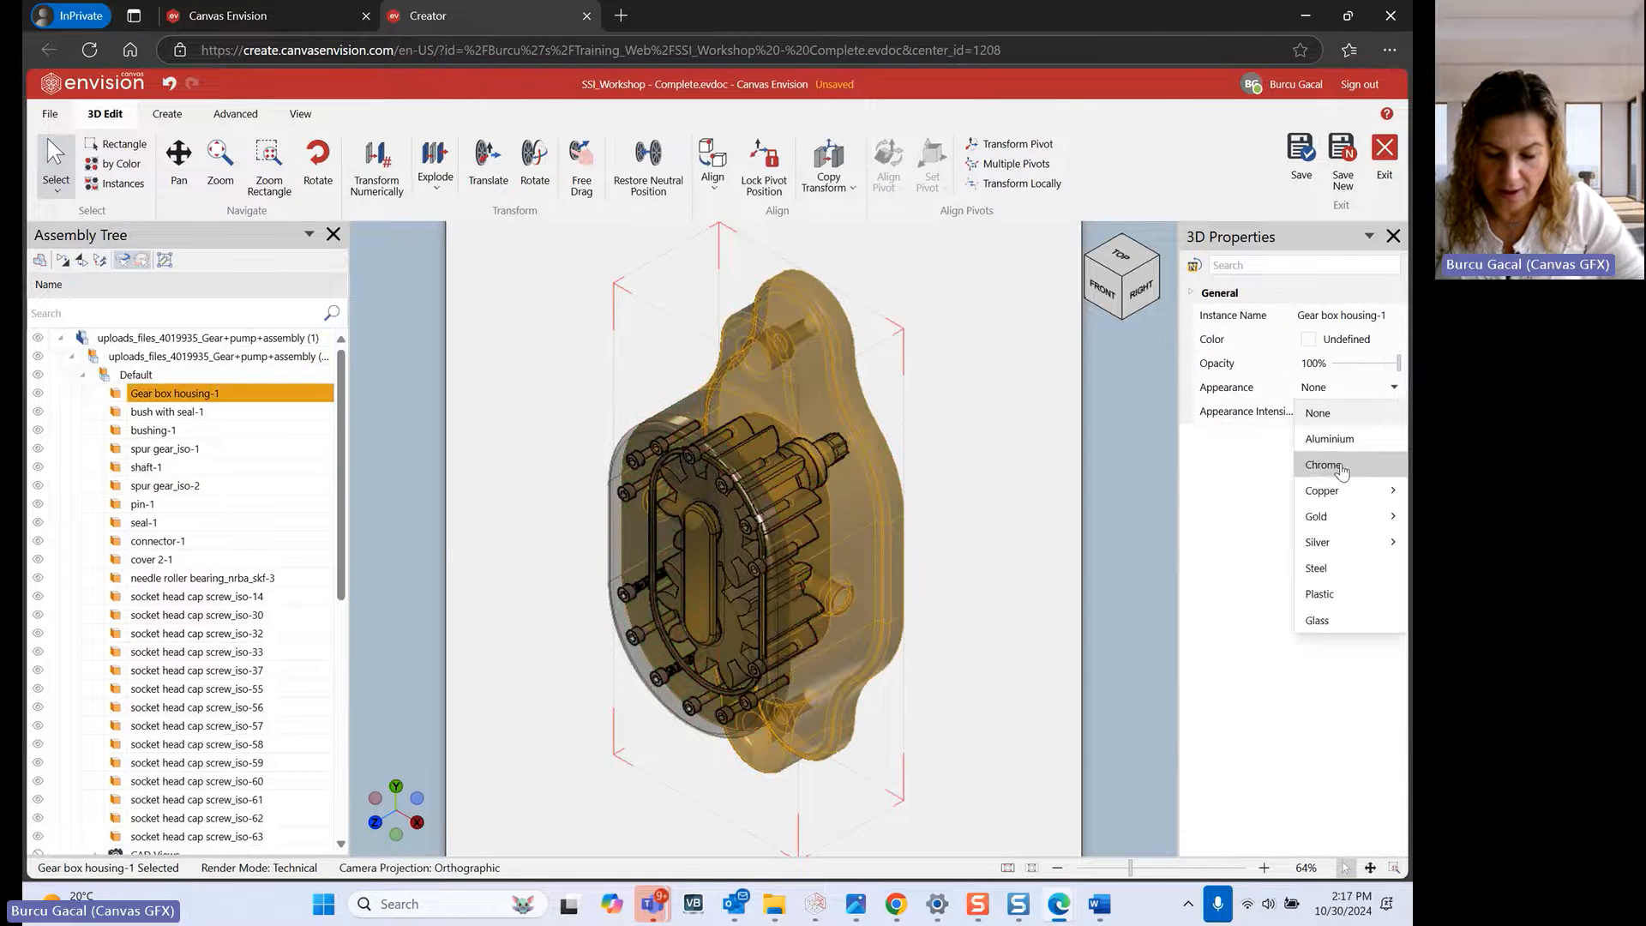
left_click(1330, 439)
left_click(1017, 538)
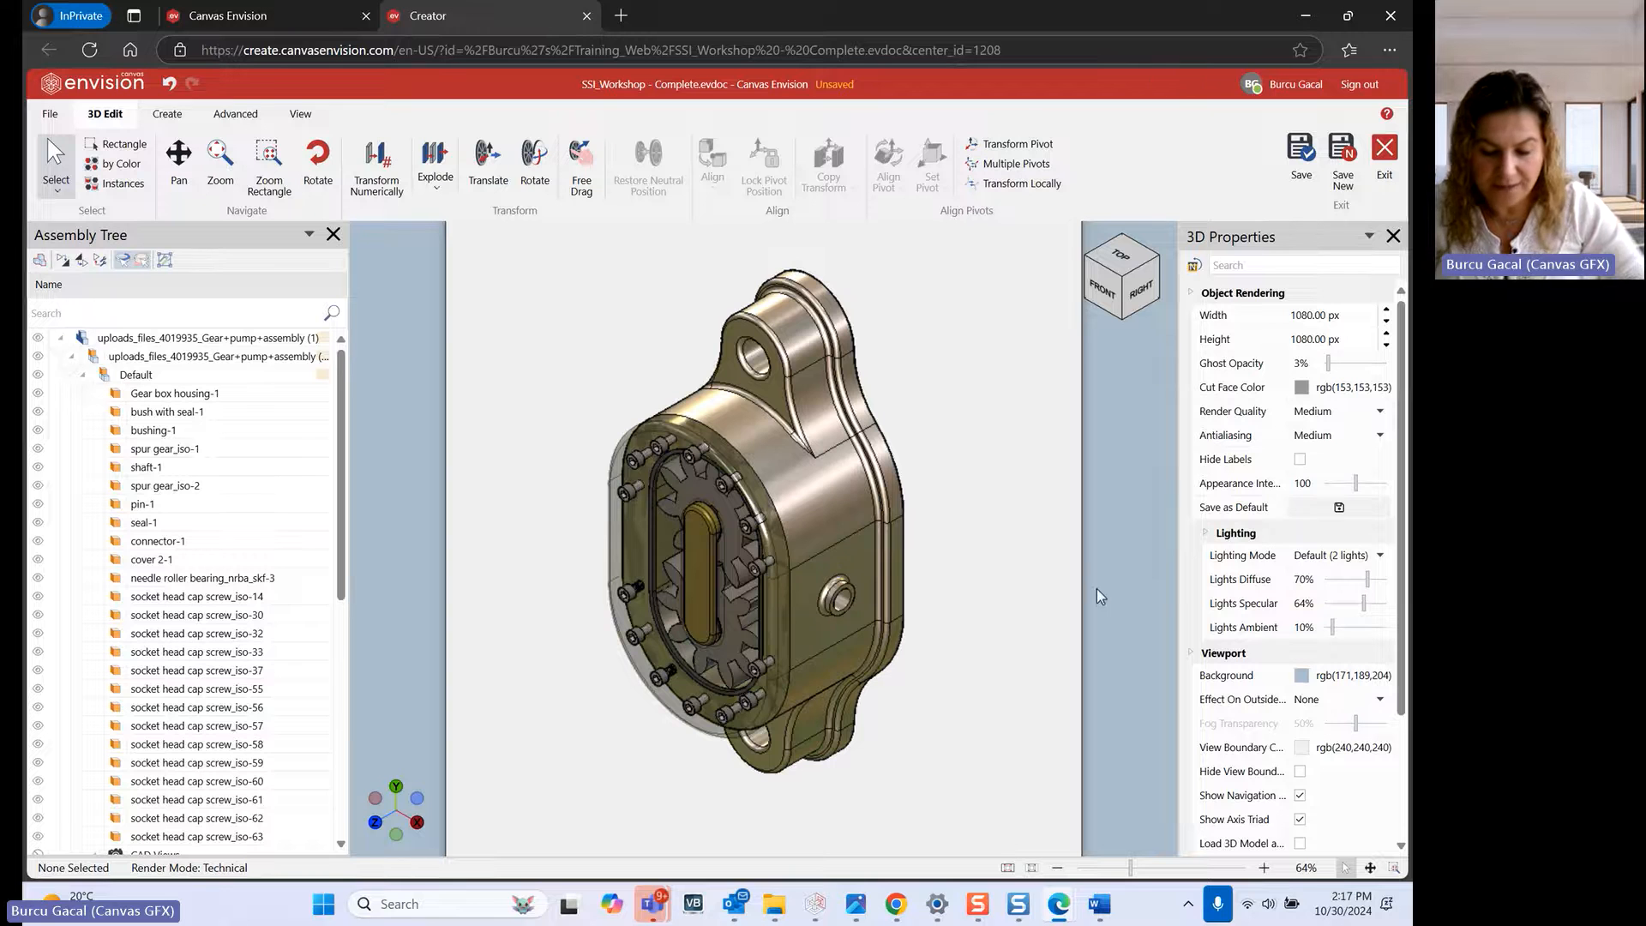
Change the appearance of Gear box housing-1 to Glass and clear the selection
left_click(851, 485)
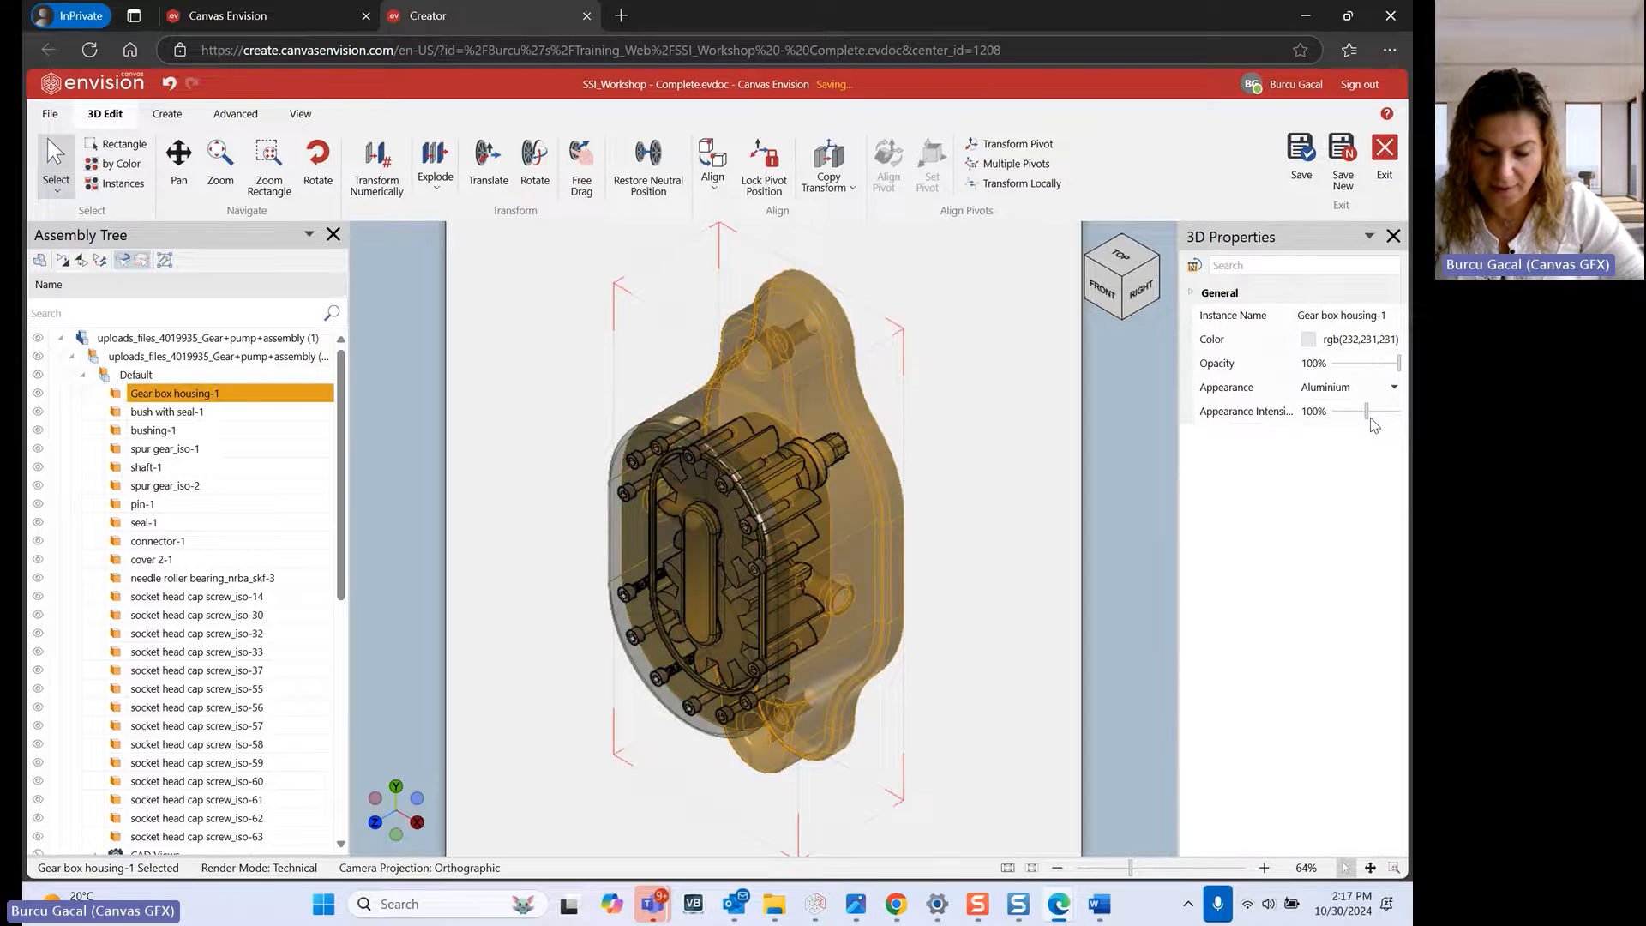
left_click(1369, 387)
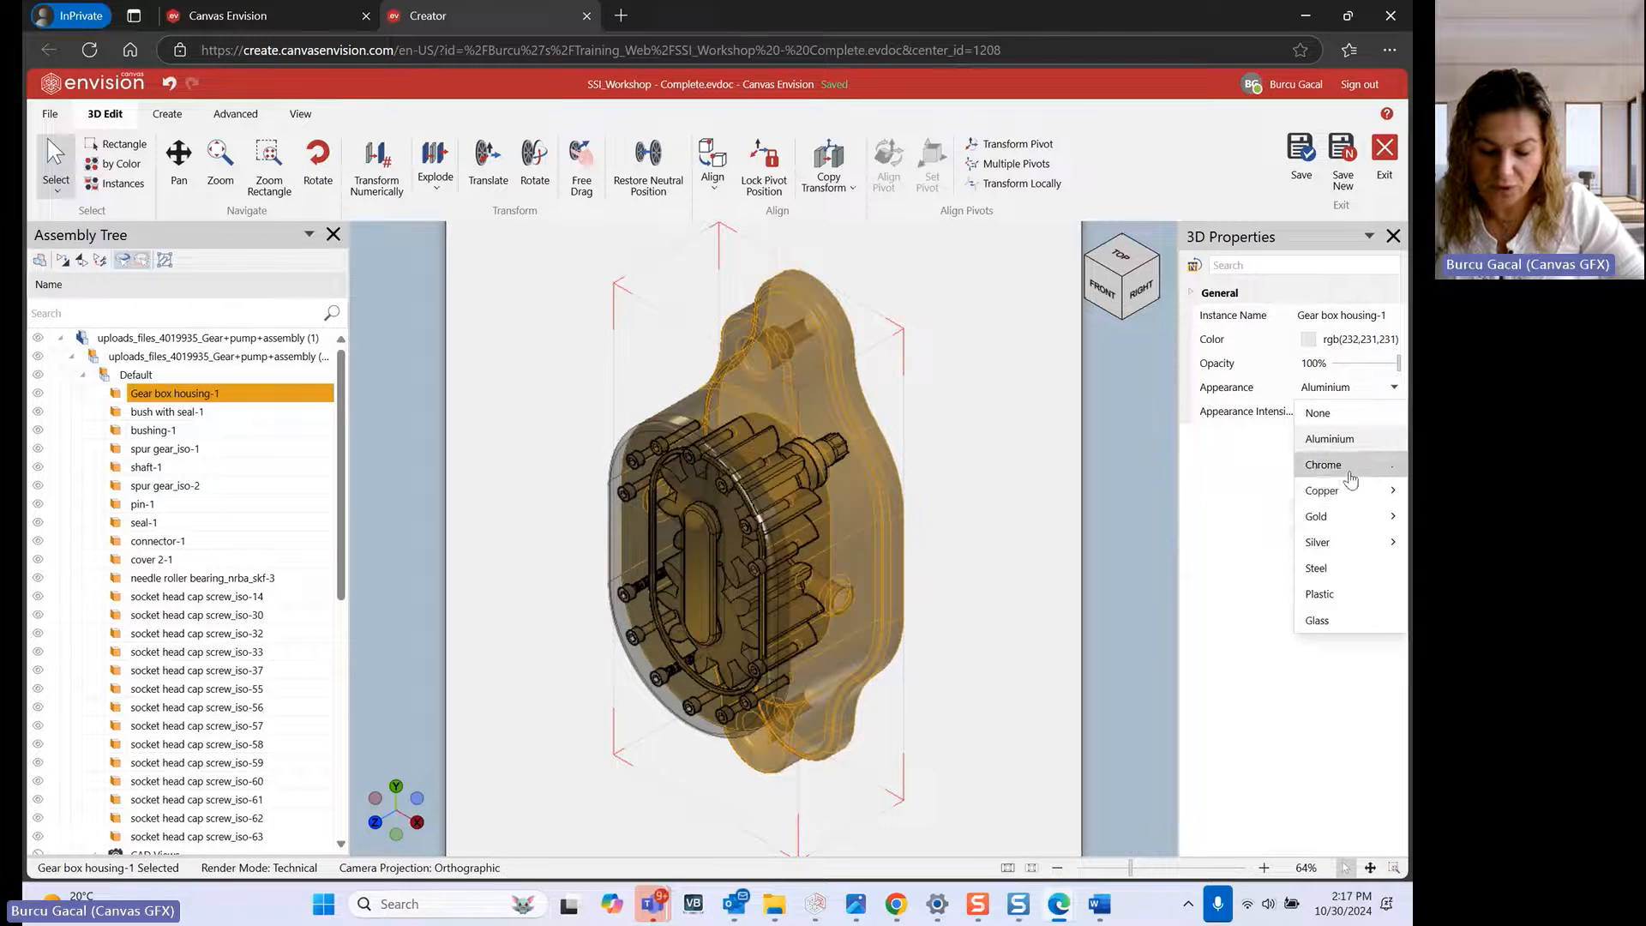
mouse_move(1339, 545)
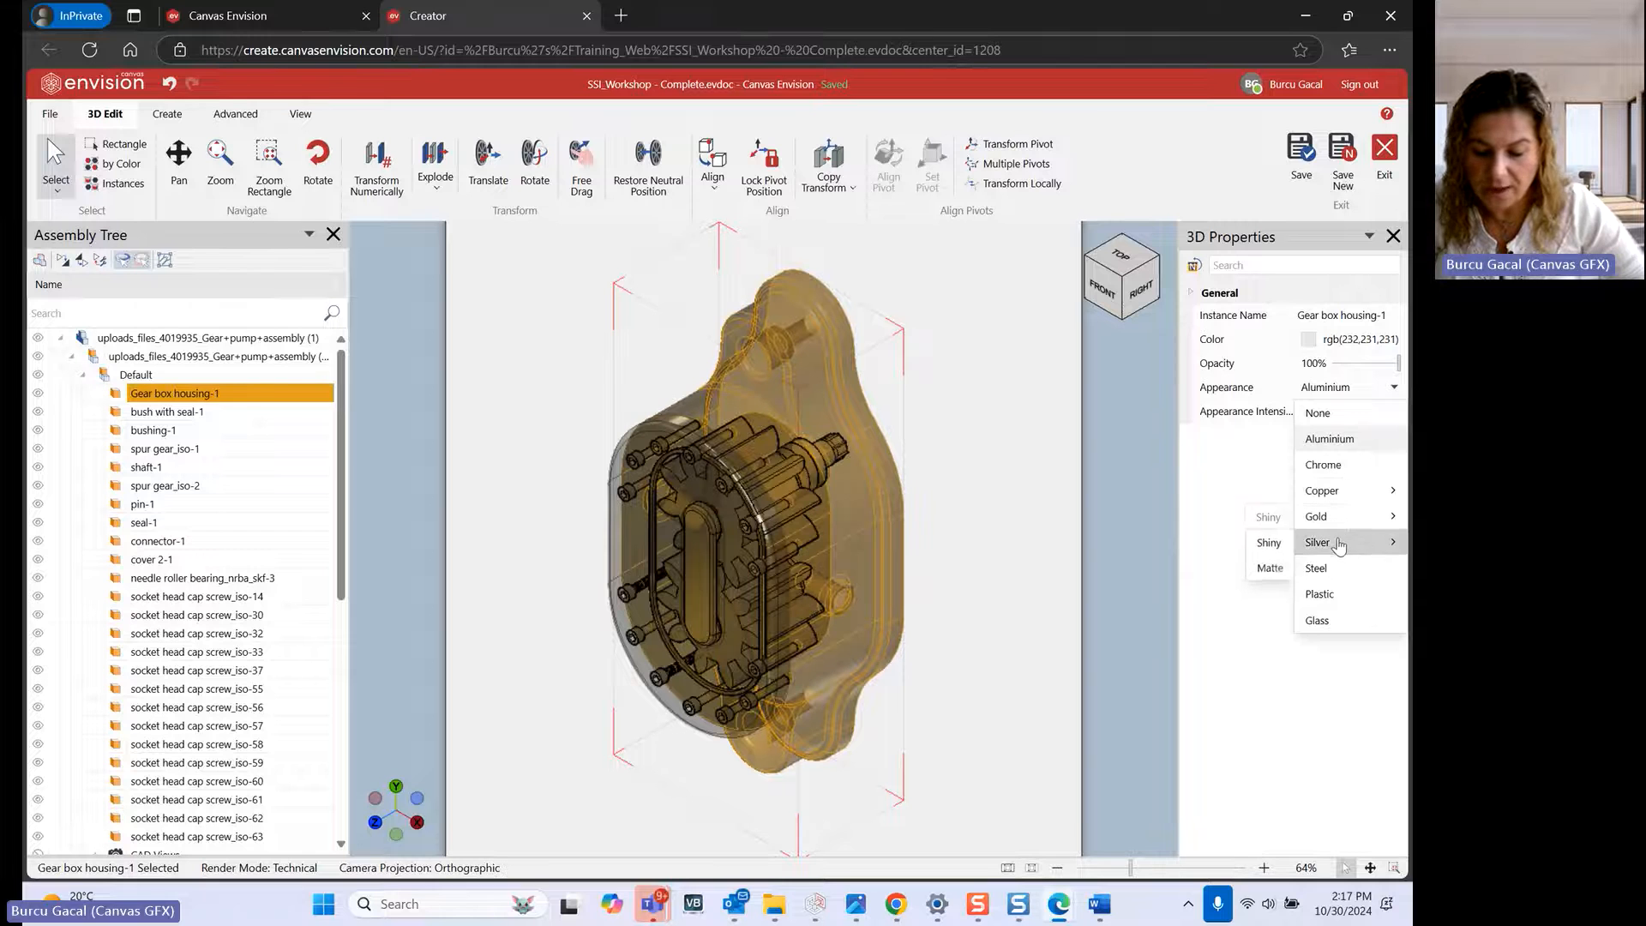
left_click(1324, 620)
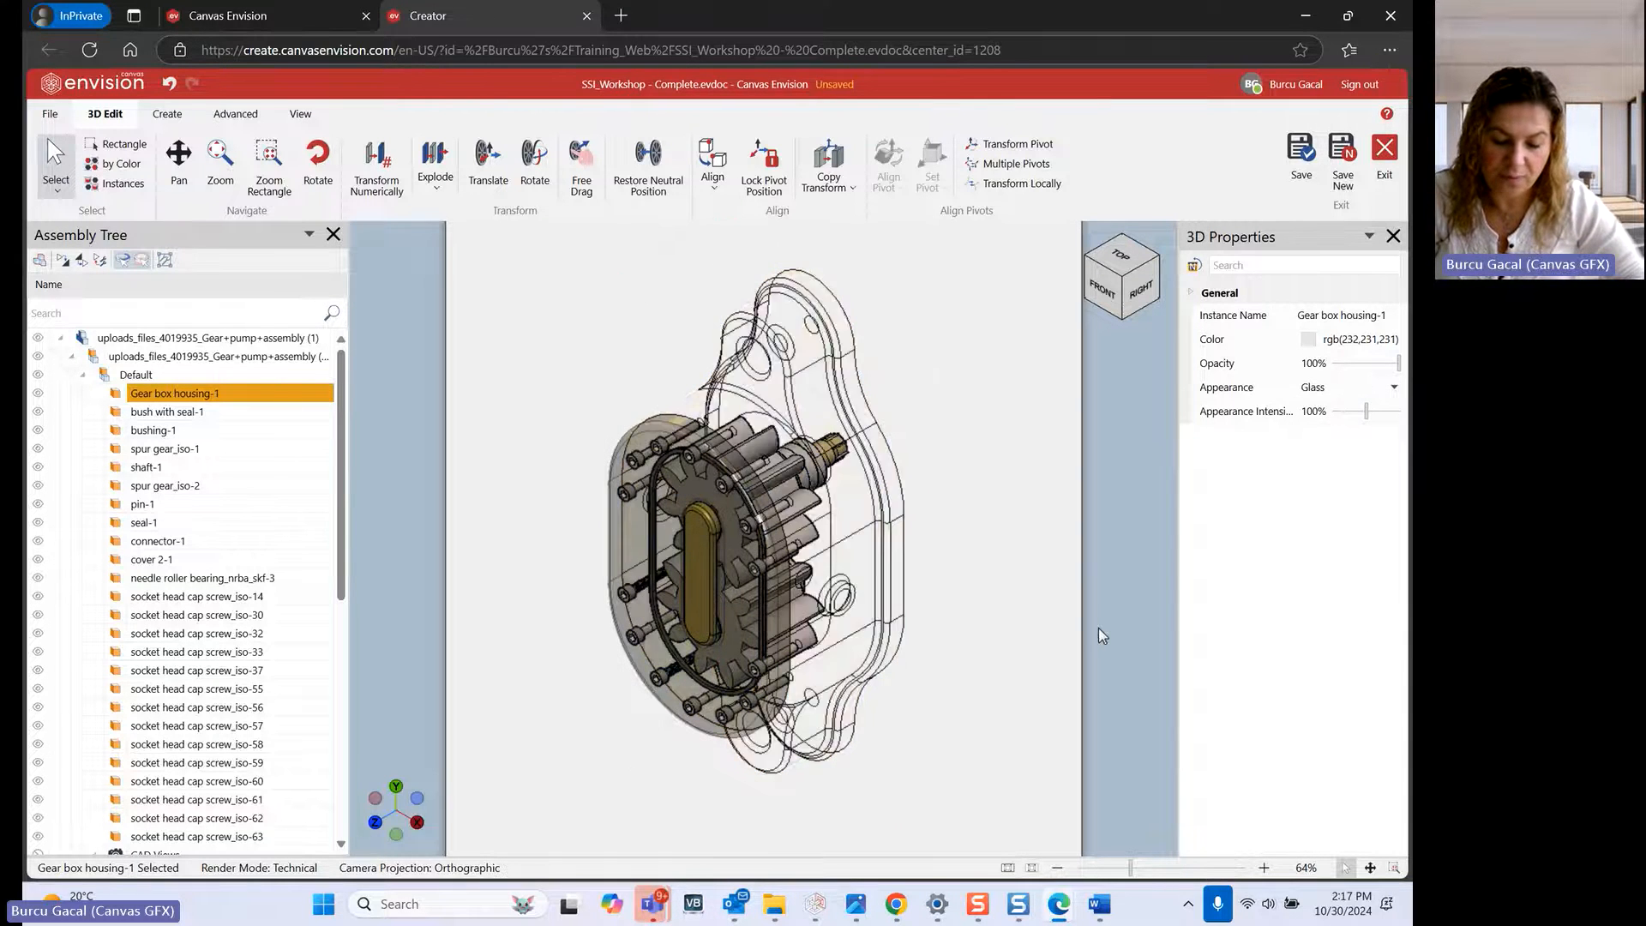
left_click(1098, 627)
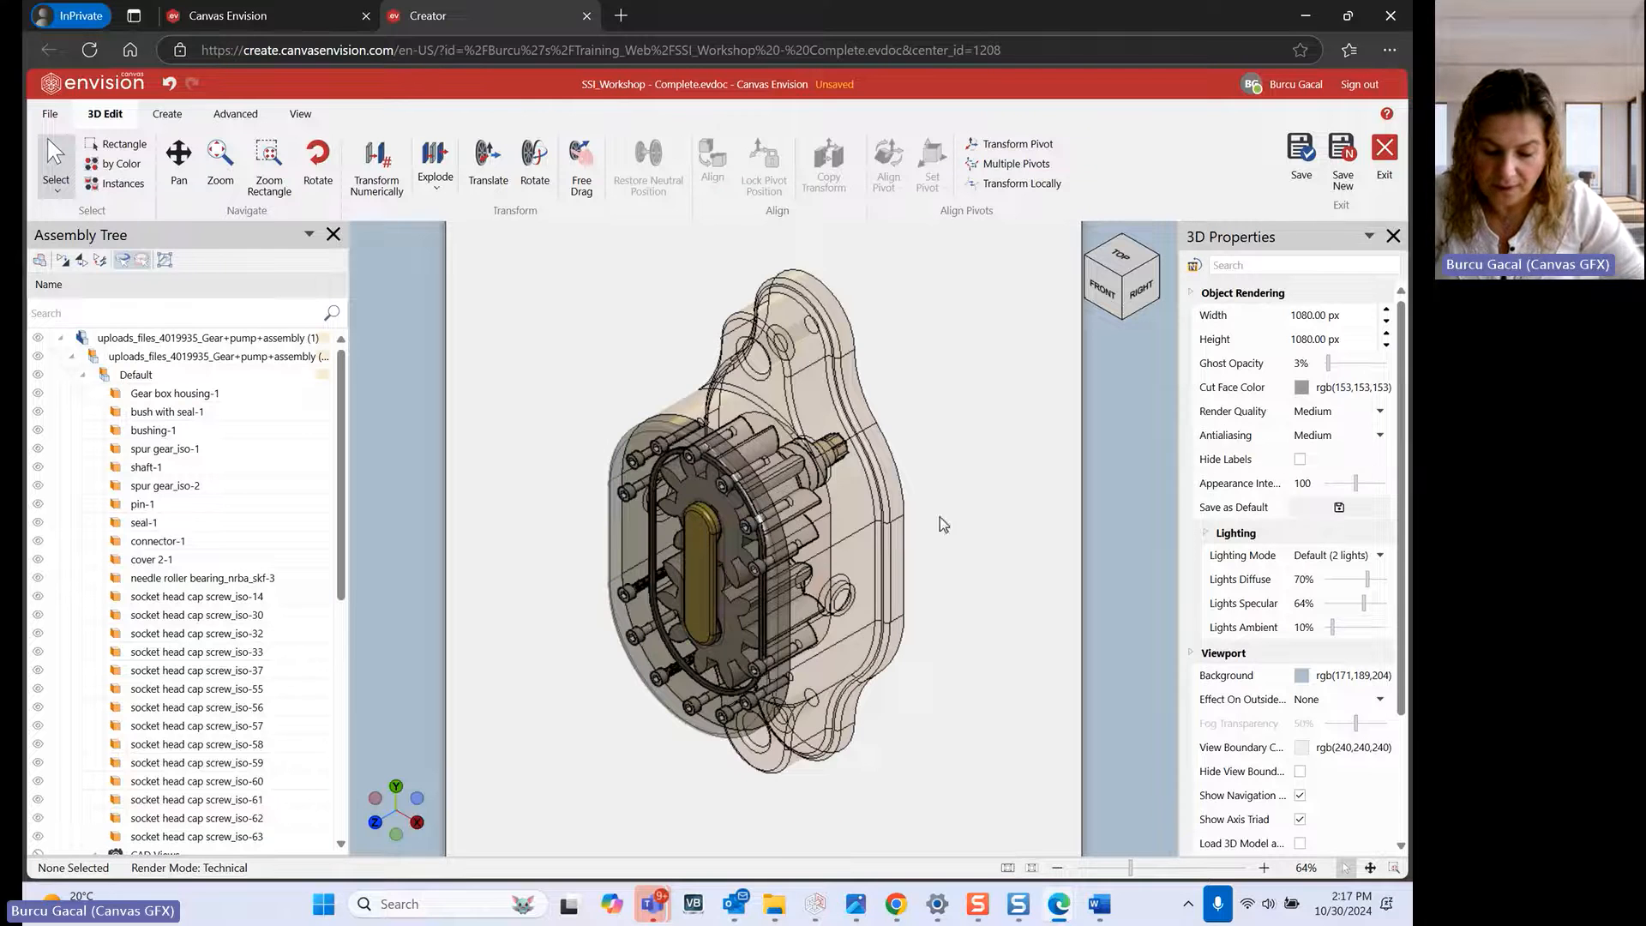
Reset the appearance of Gear box housing-1 to None and clear the selection
left_click(880, 516)
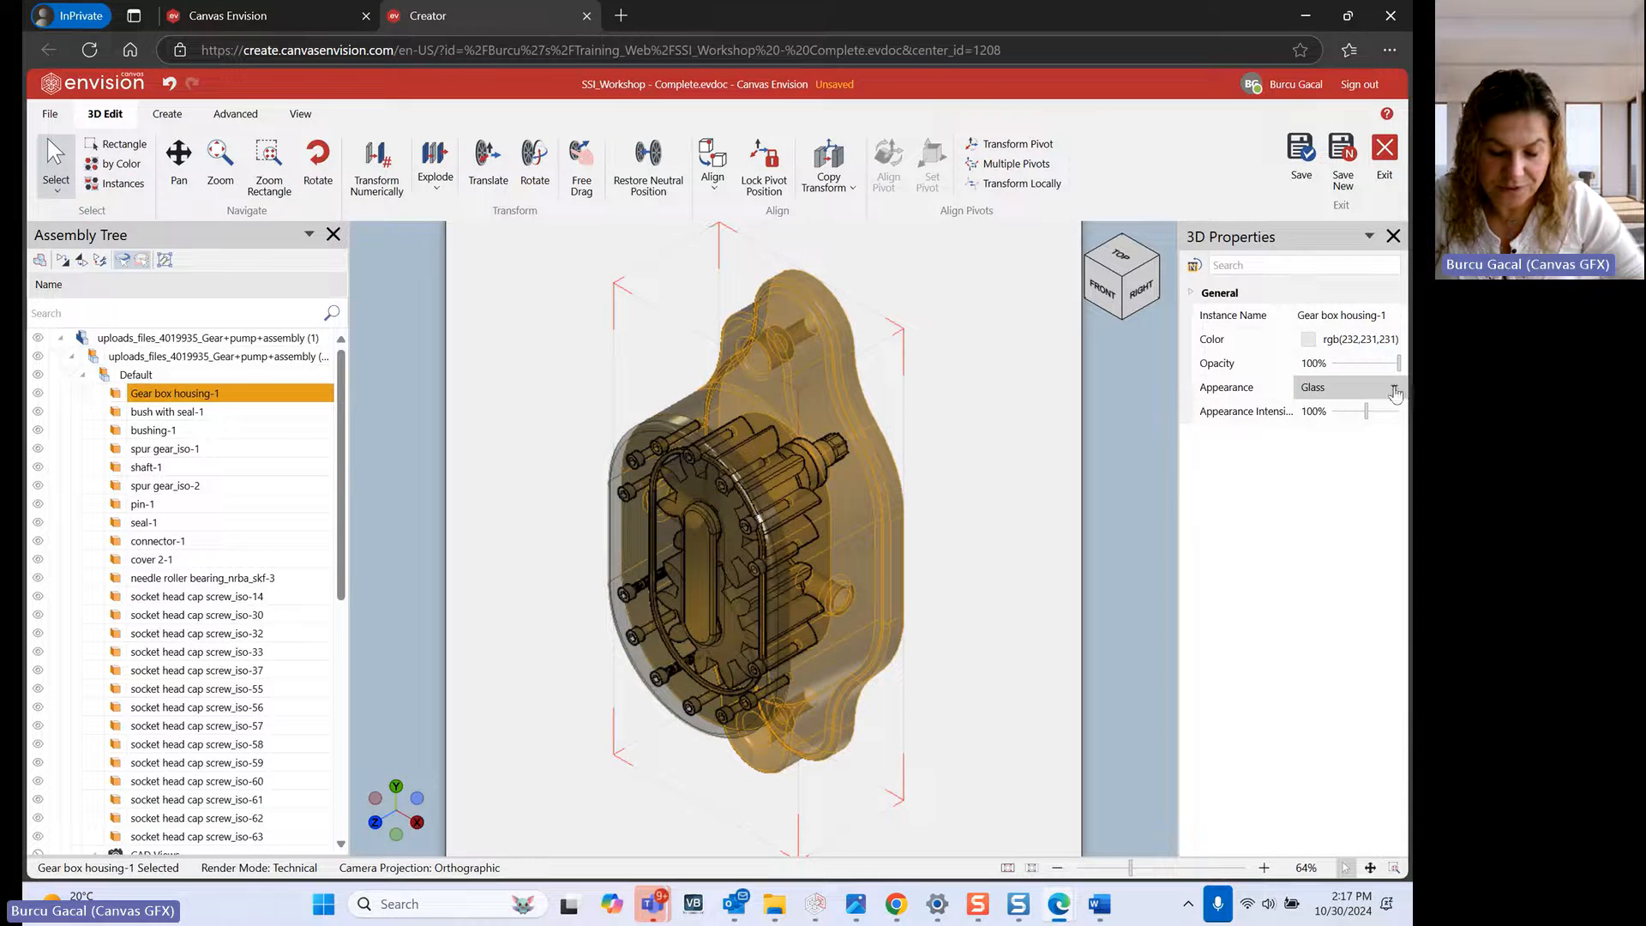
left_click(1367, 388)
left_click(1337, 413)
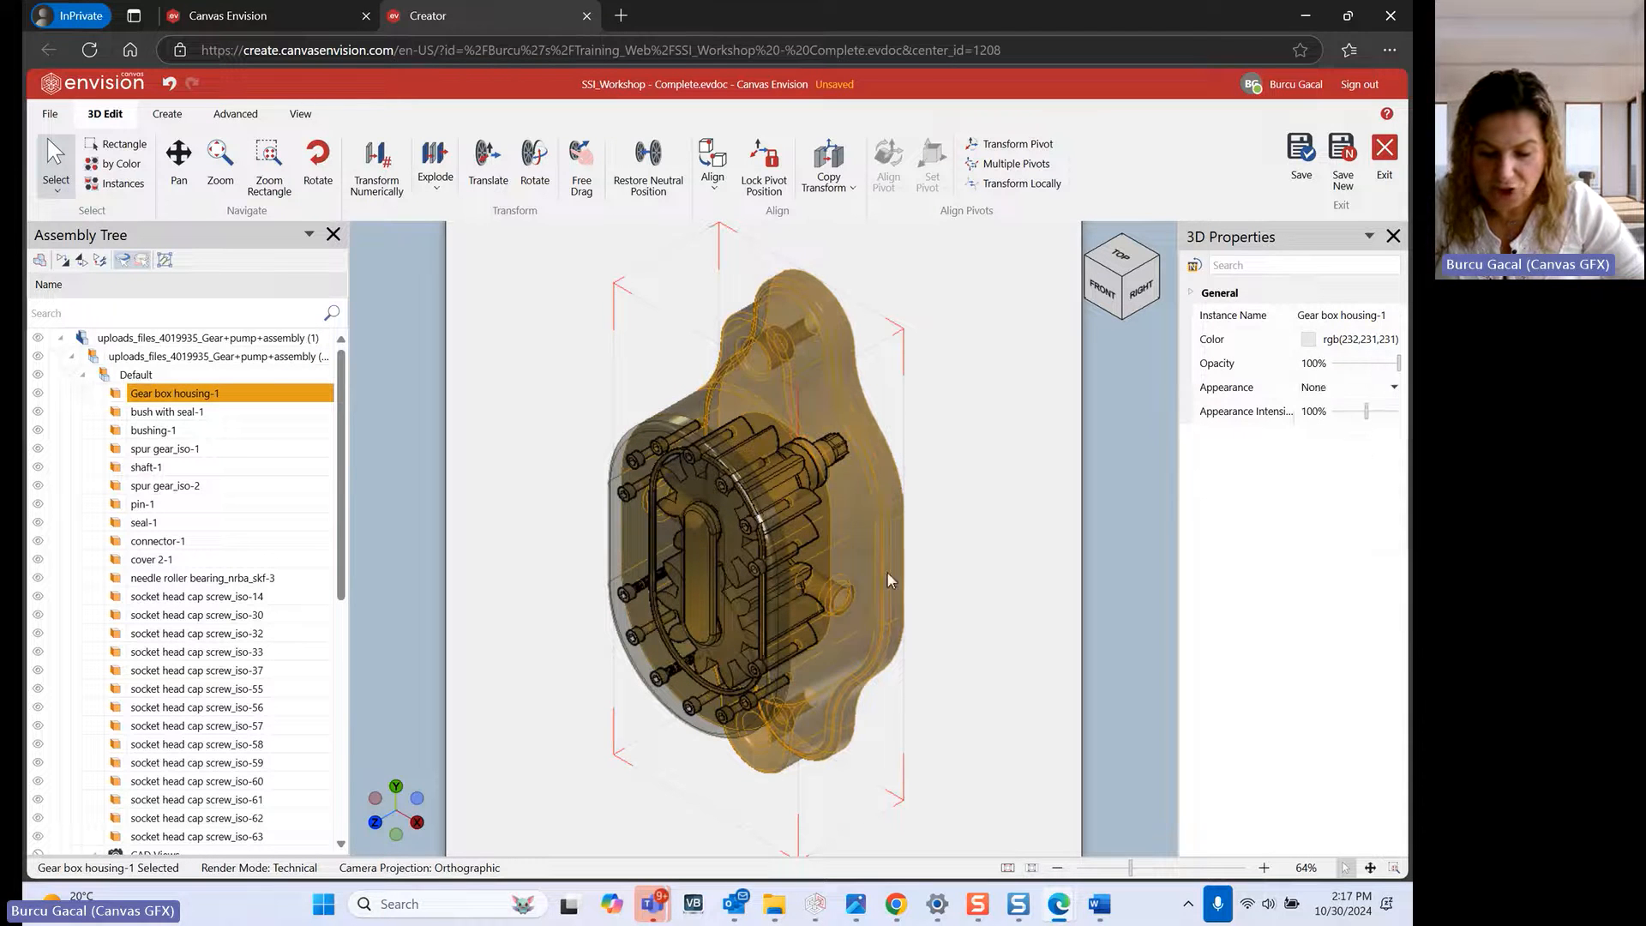
left_click(995, 520)
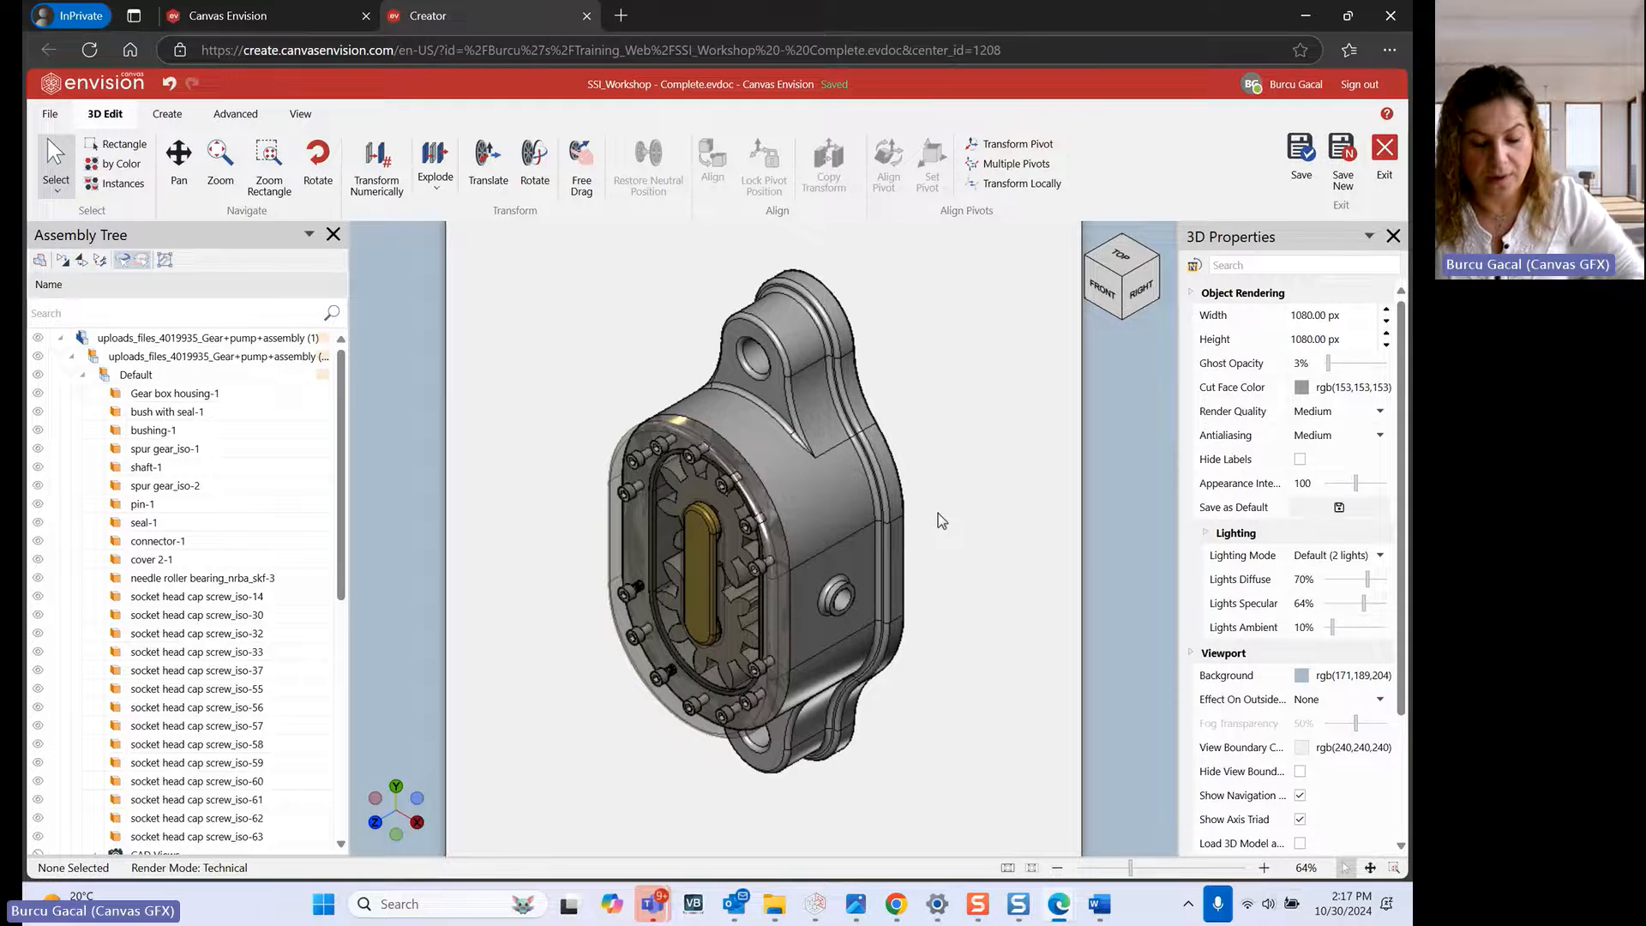
Recolor Gear box housing-1 with the orange-red swatch from the recent colors and clear the selection
left_click(857, 507)
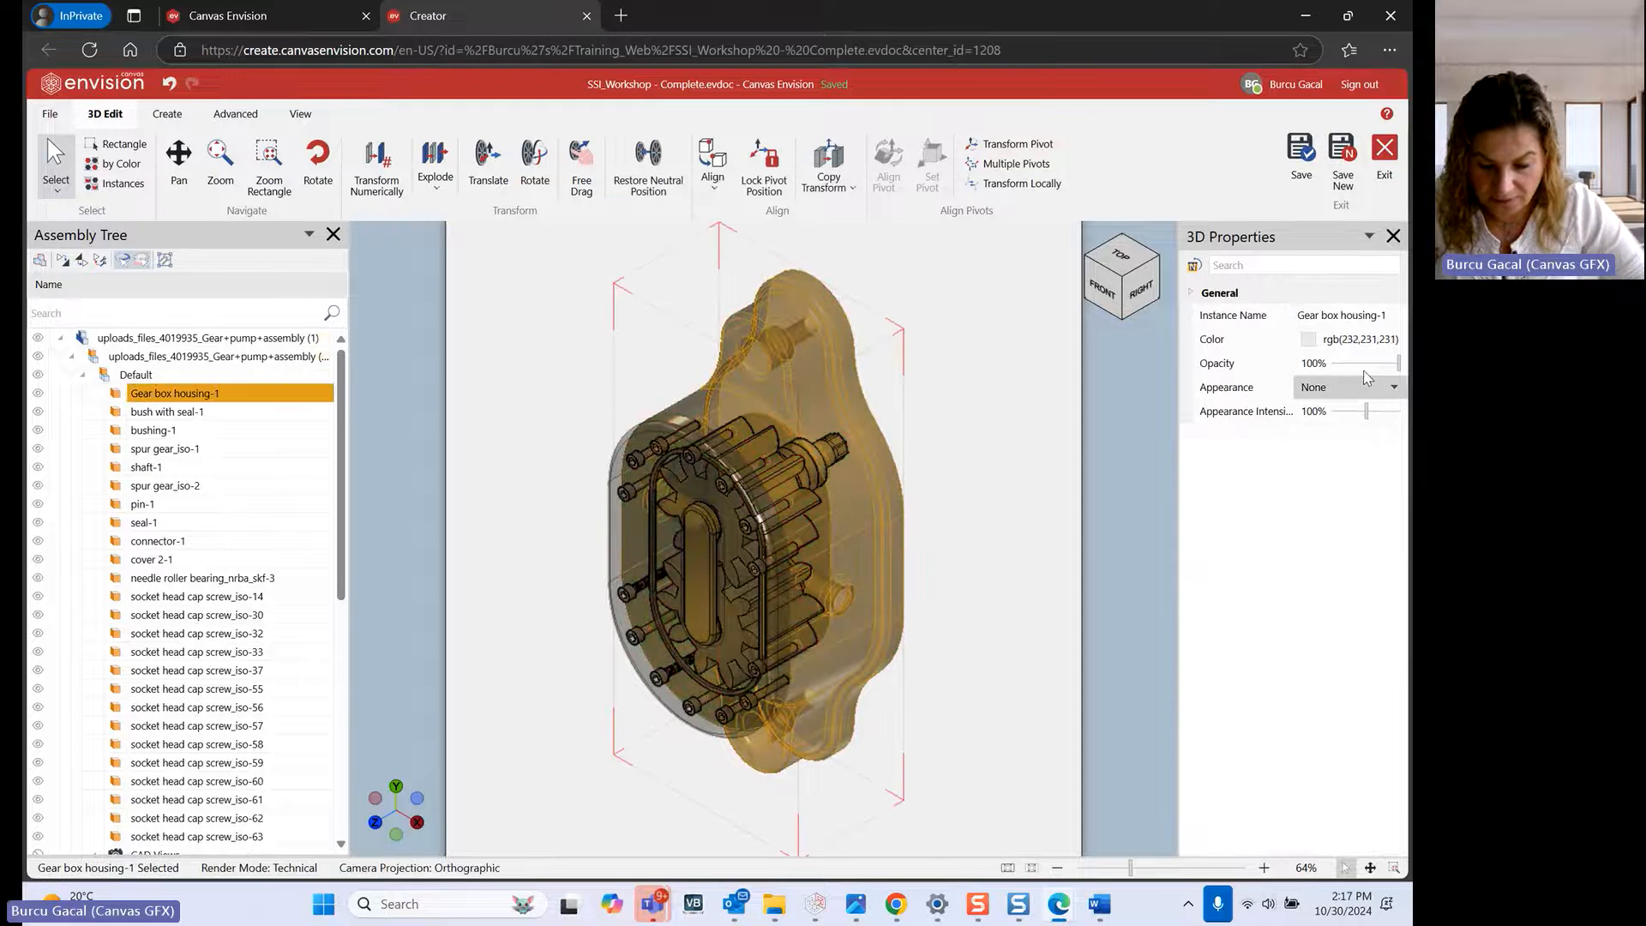
left_click(1309, 341)
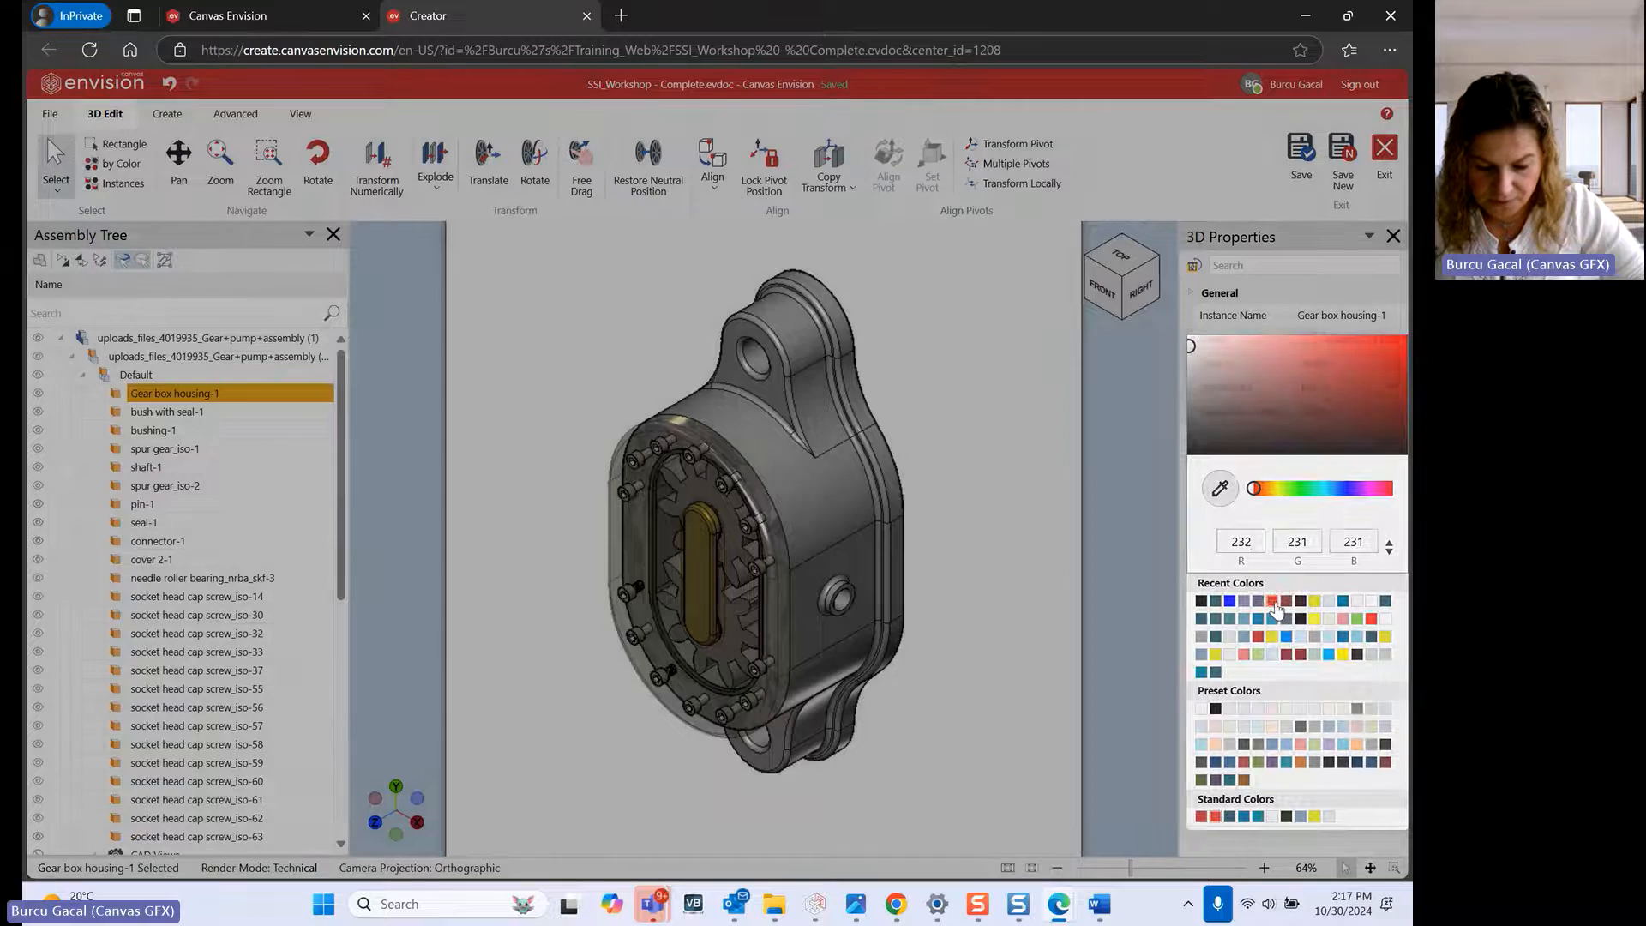
left_click(1273, 602)
left_click(1045, 573)
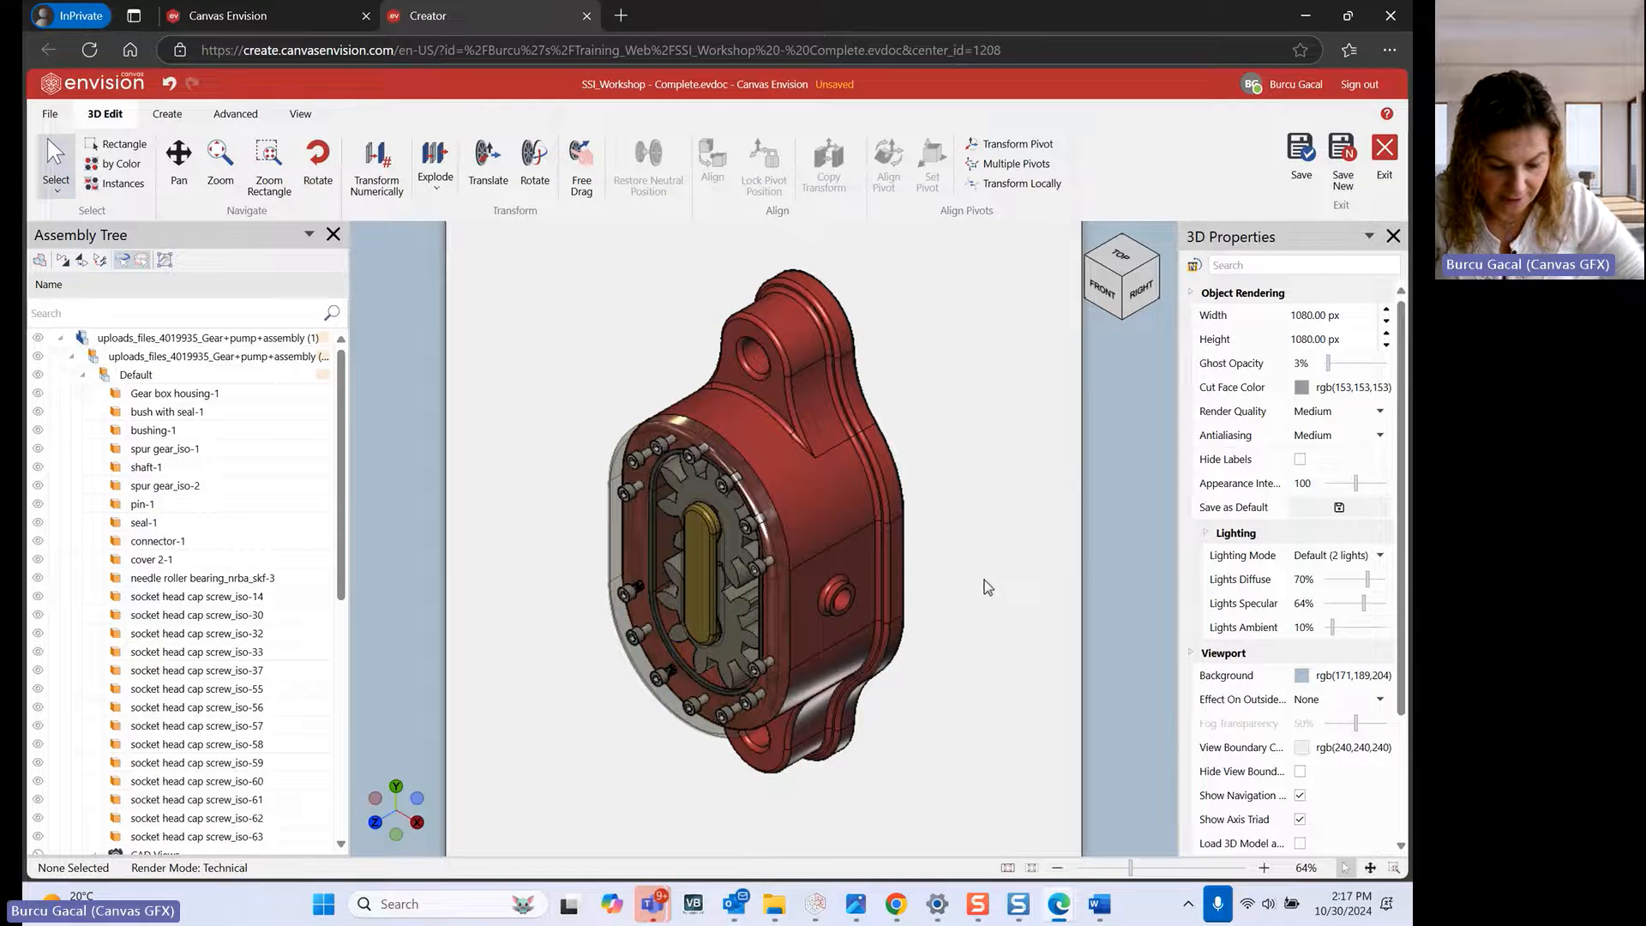
Pan and zoom the view of the pump and save the document
middle_click_drag(984, 580, 1148, 541)
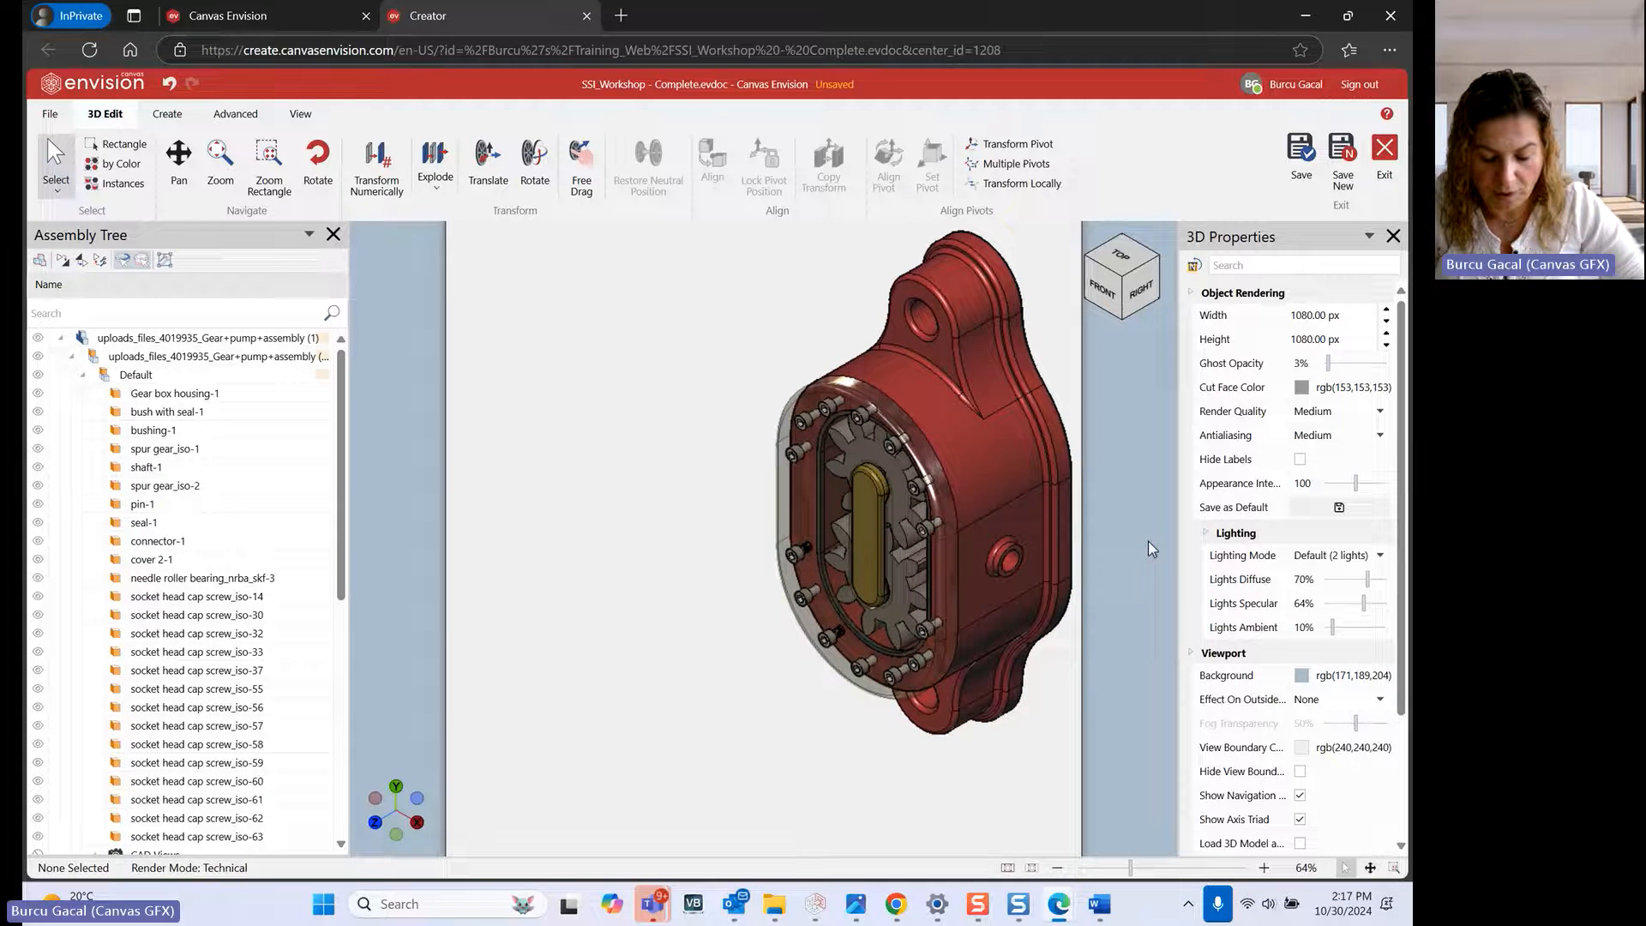
key("ctrl+s")
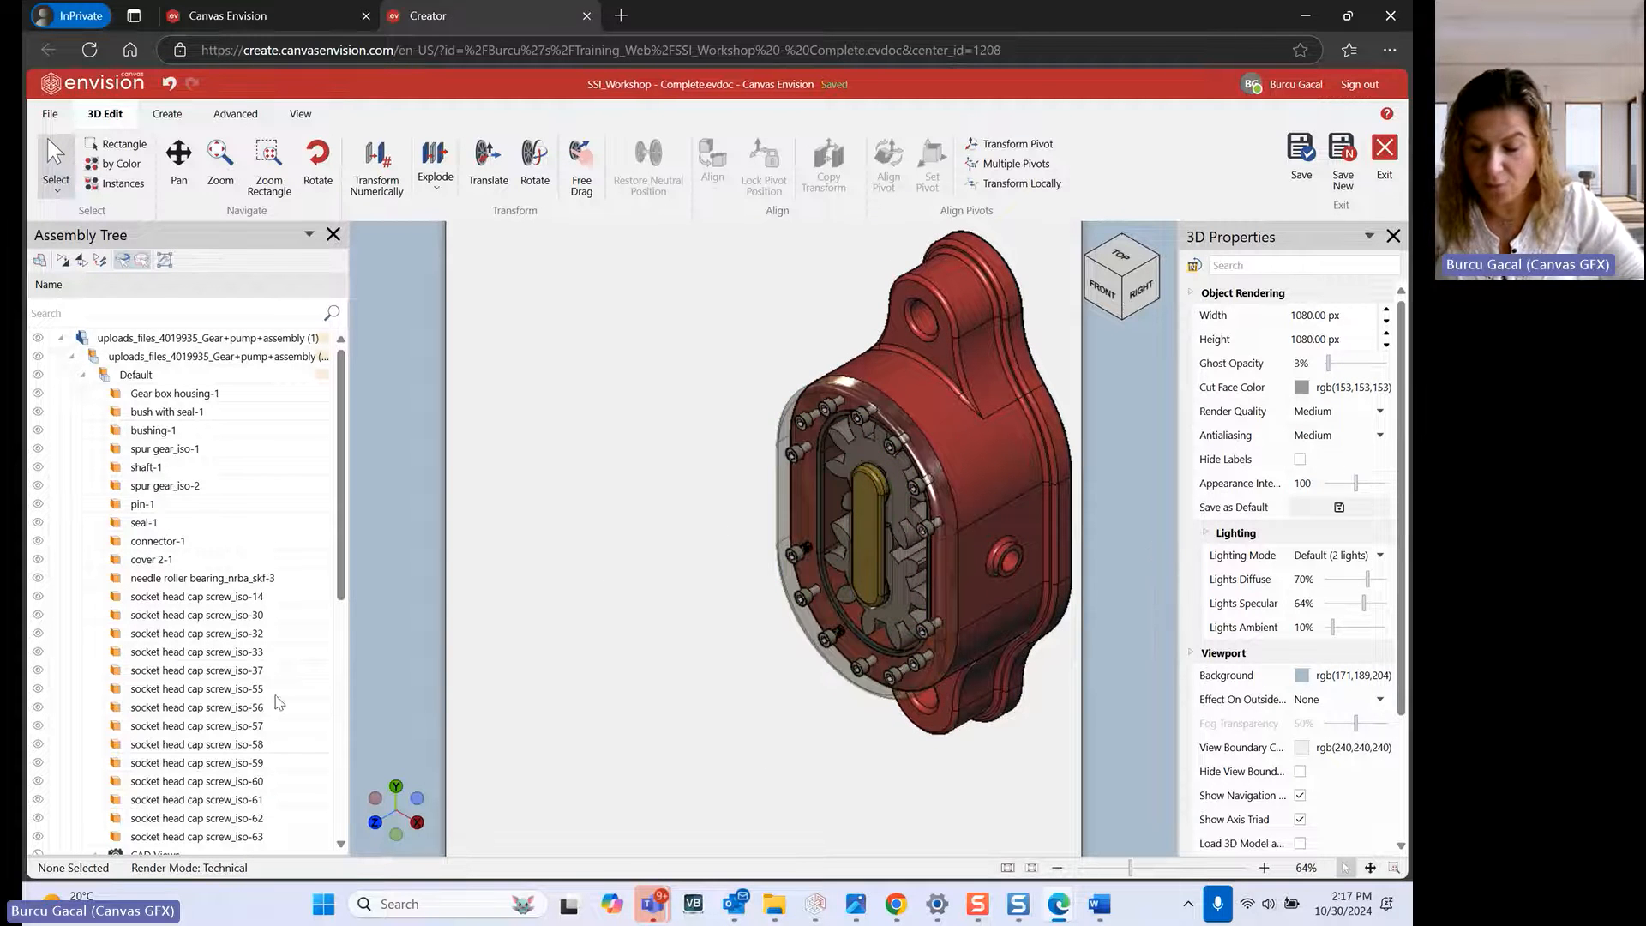
scroll(696, 493, "down", 2)
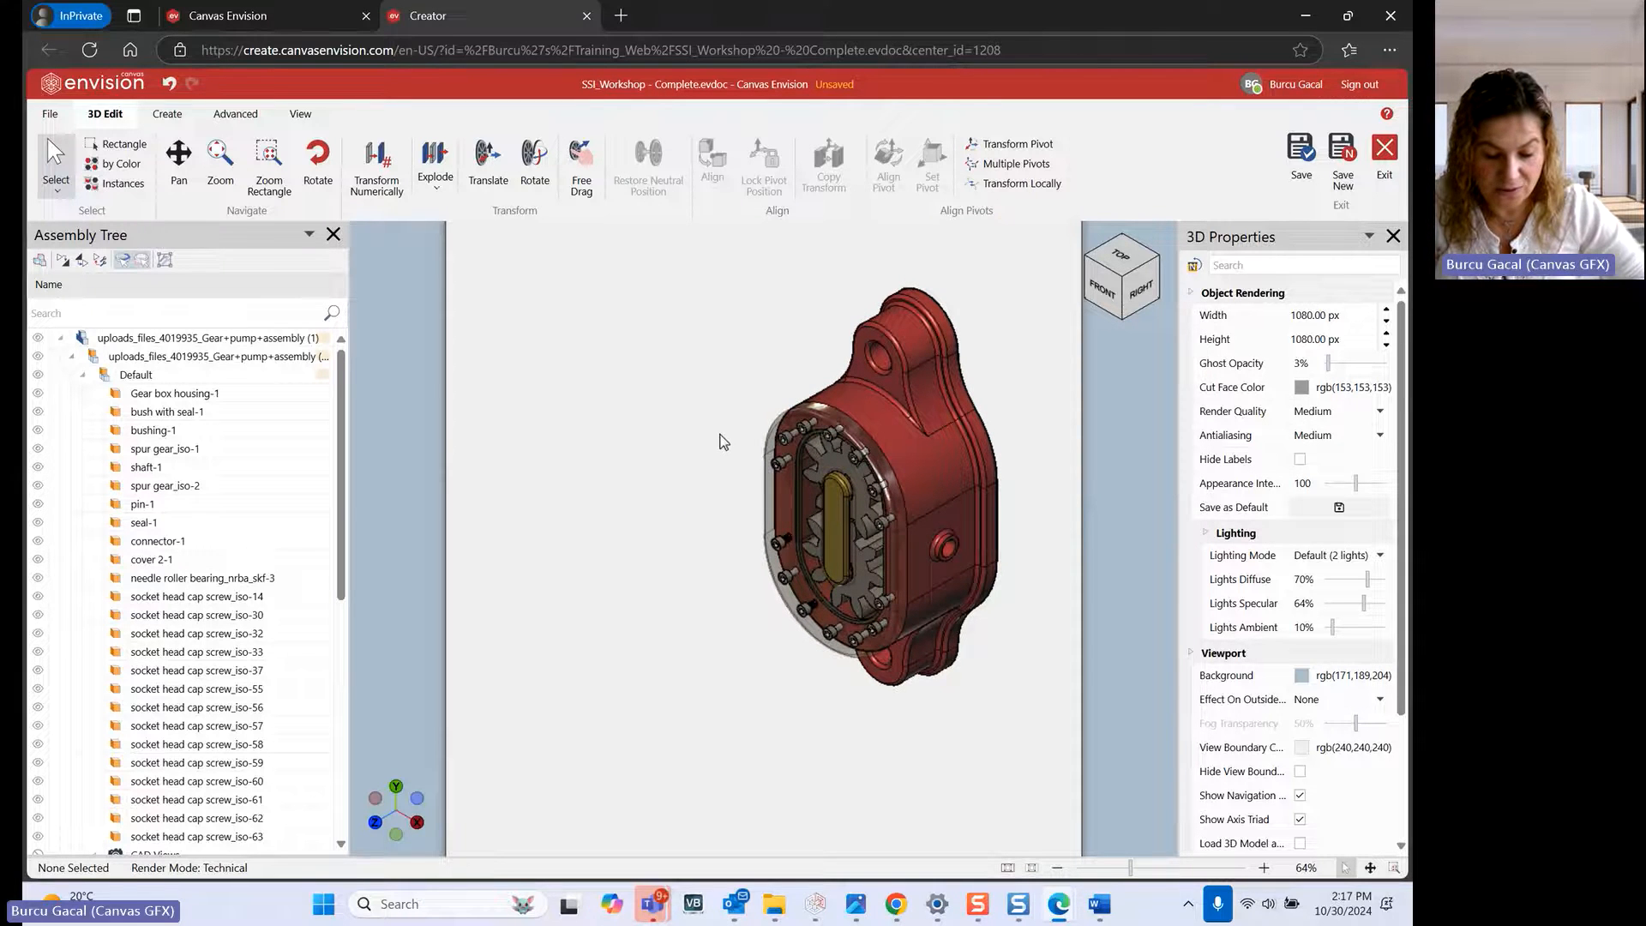
scroll(733, 415, "up", 2)
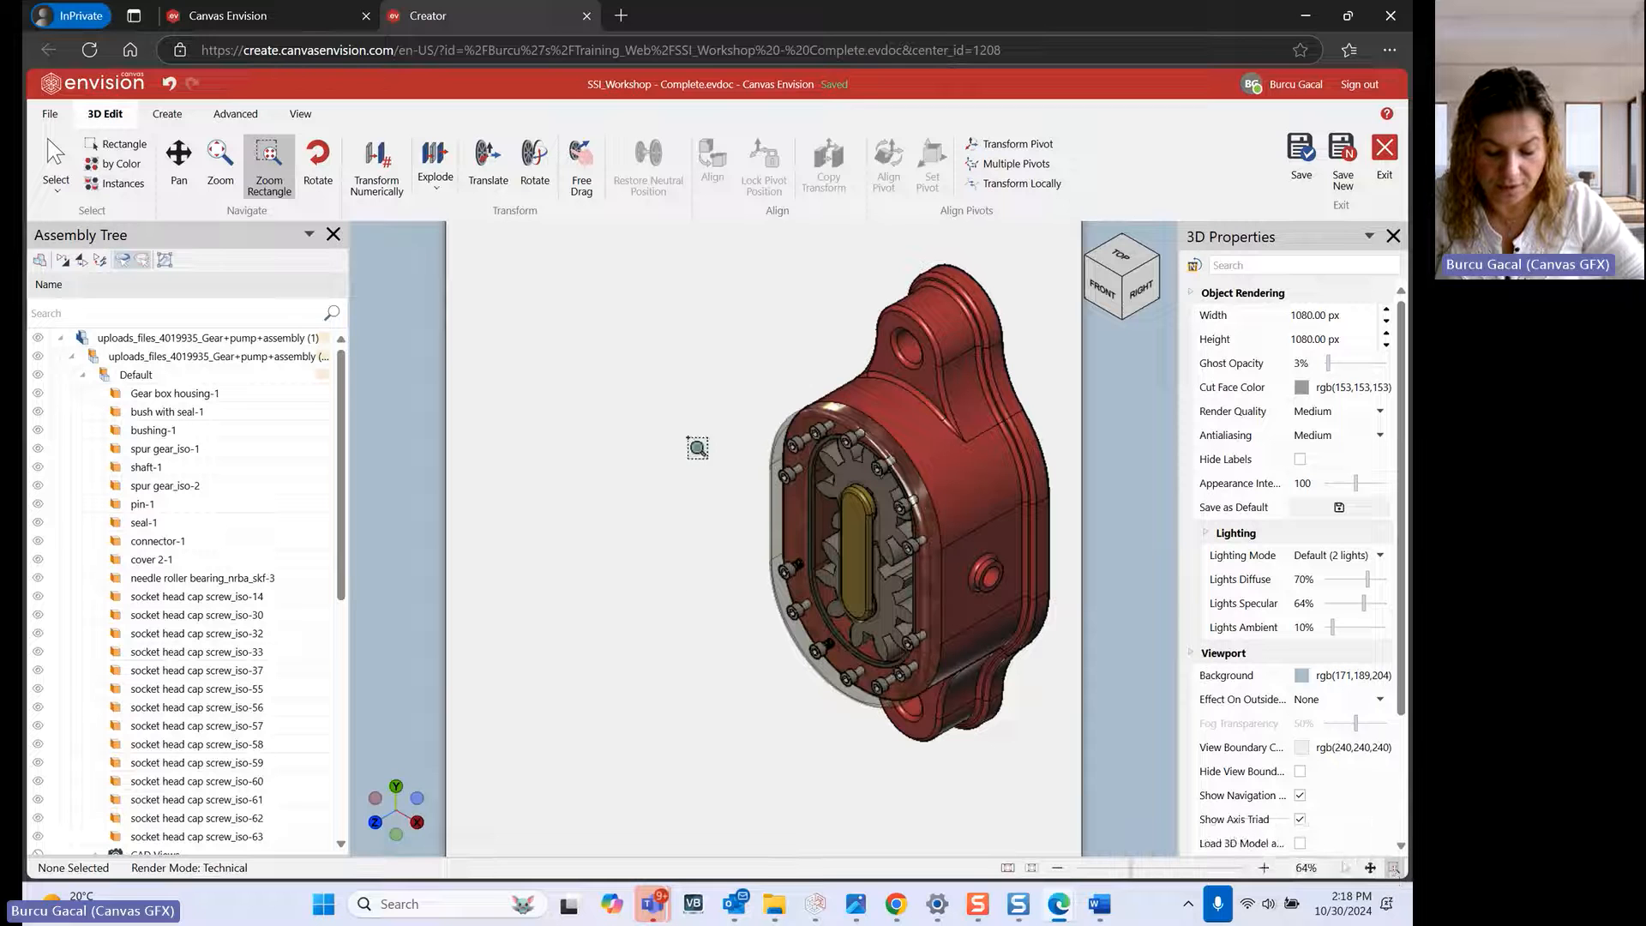
Zoom in on the pump's upper cover area with Zoom Rectangle, undo the zoom and return to selecting
left_click_drag(738, 336, 1034, 645)
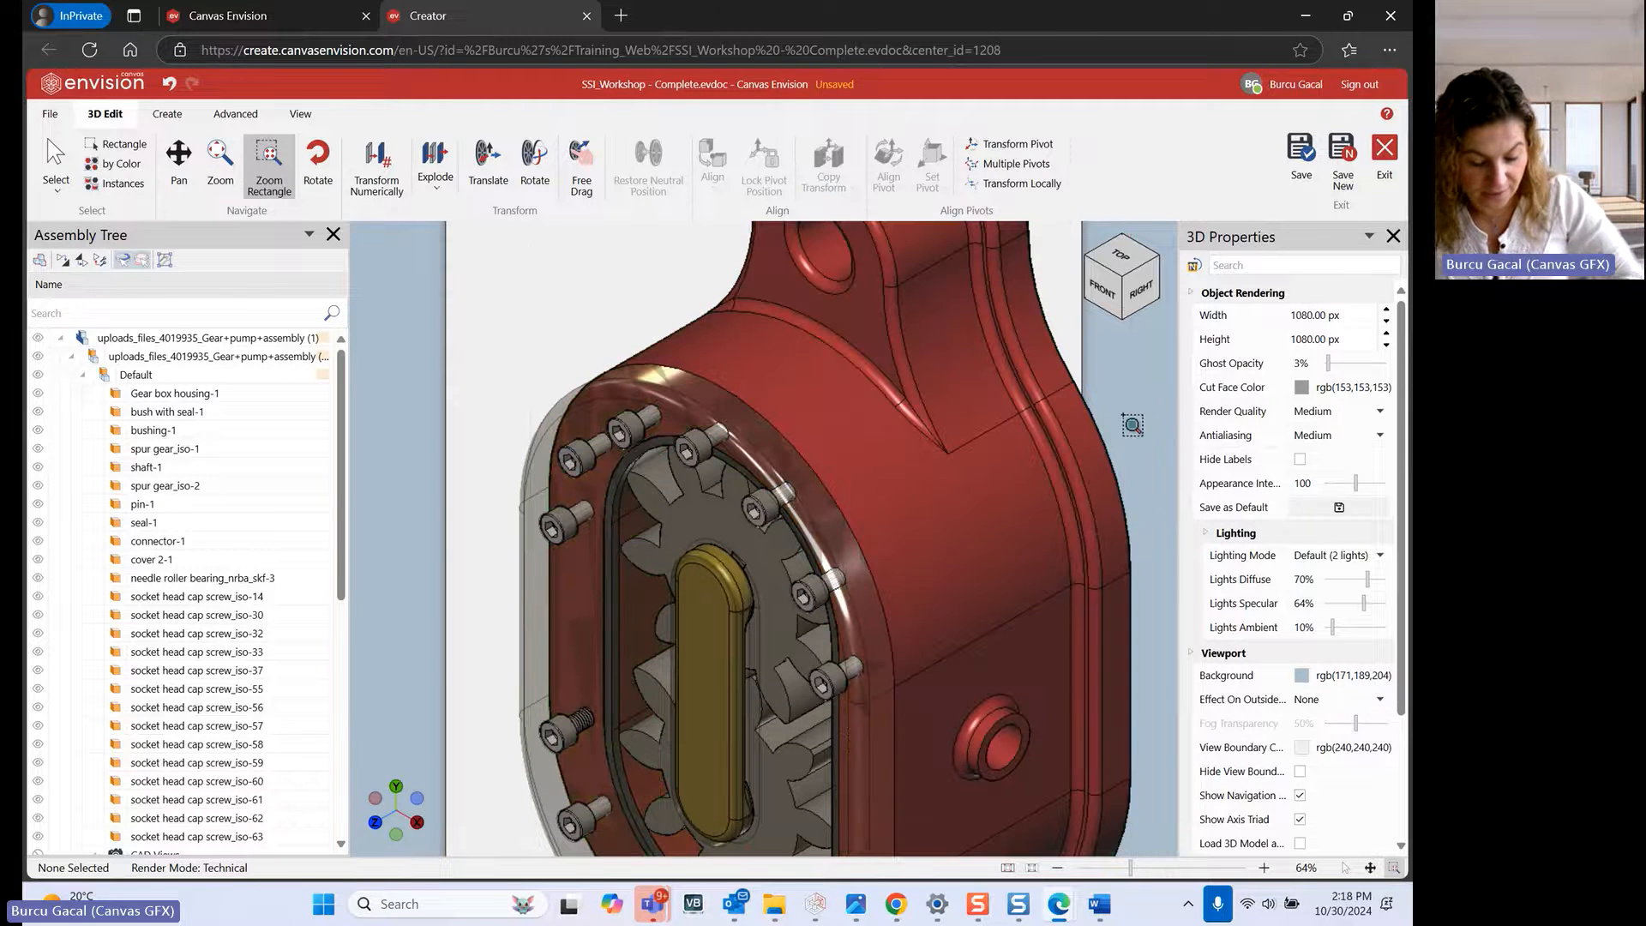
key("ctrl+z")
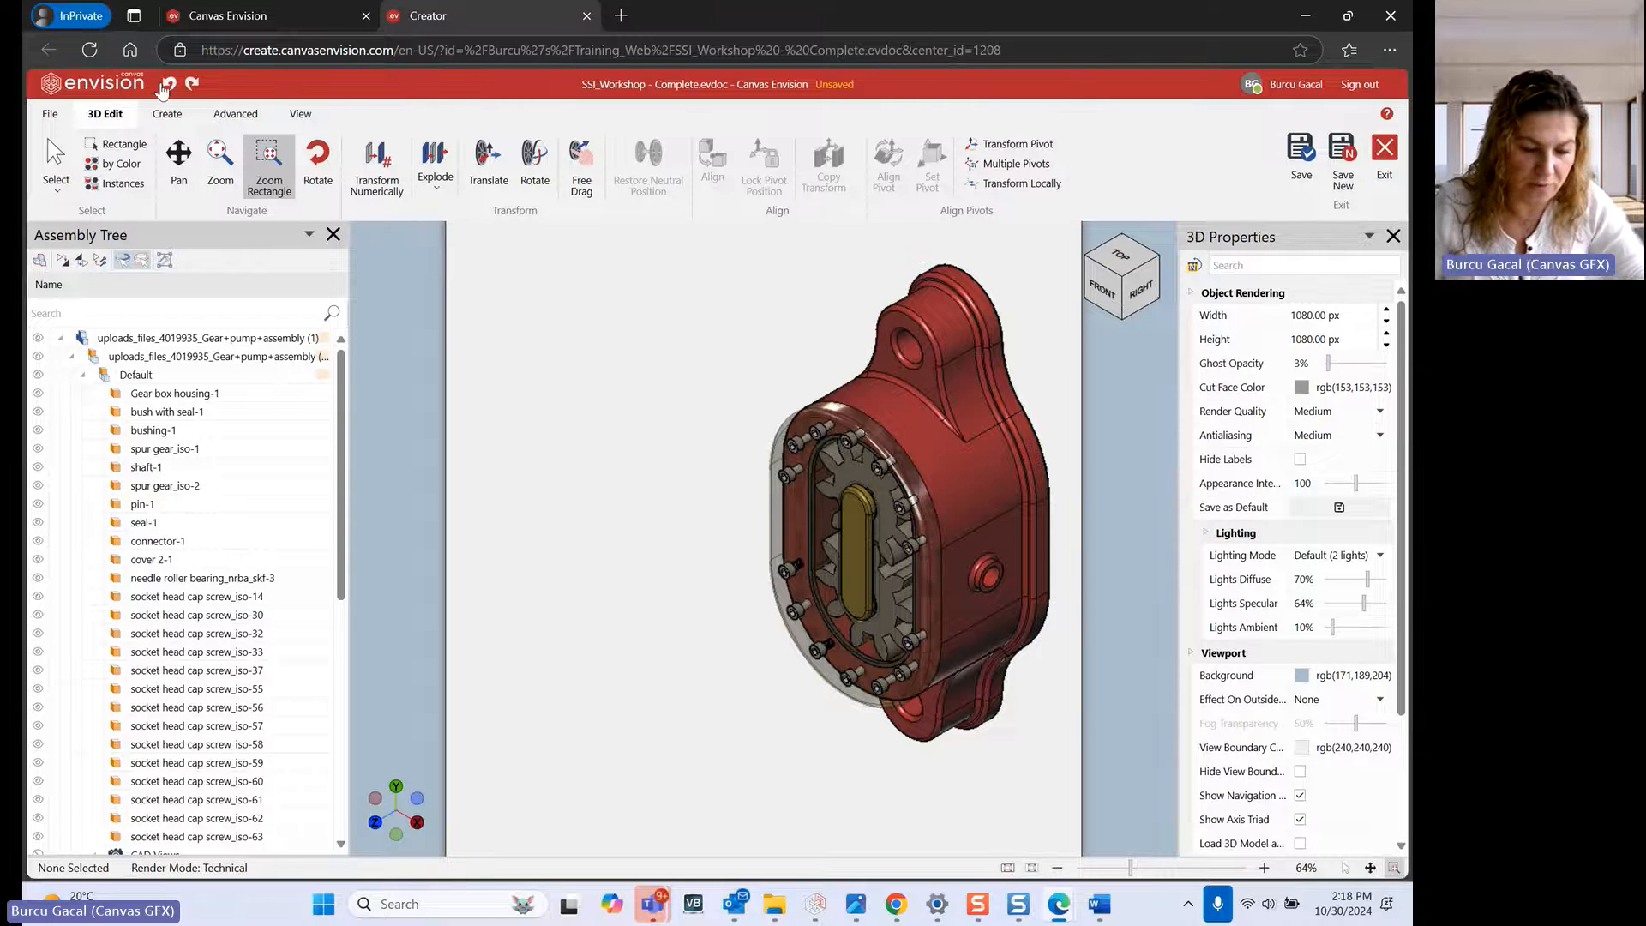
key("Escape")
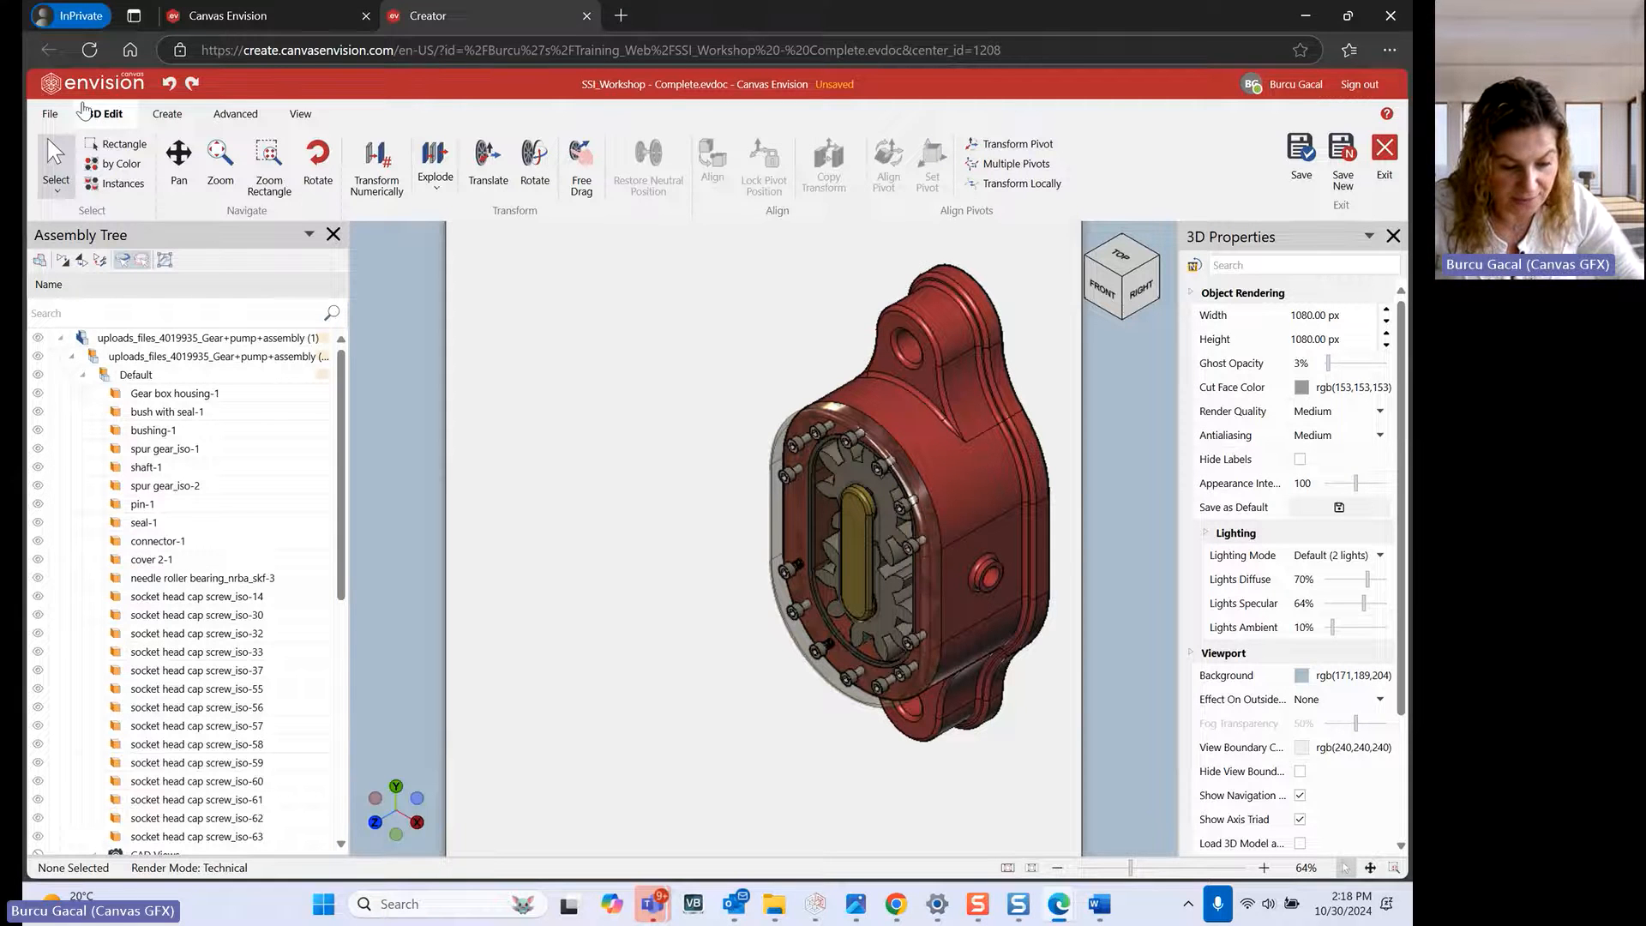
left_click(436, 194)
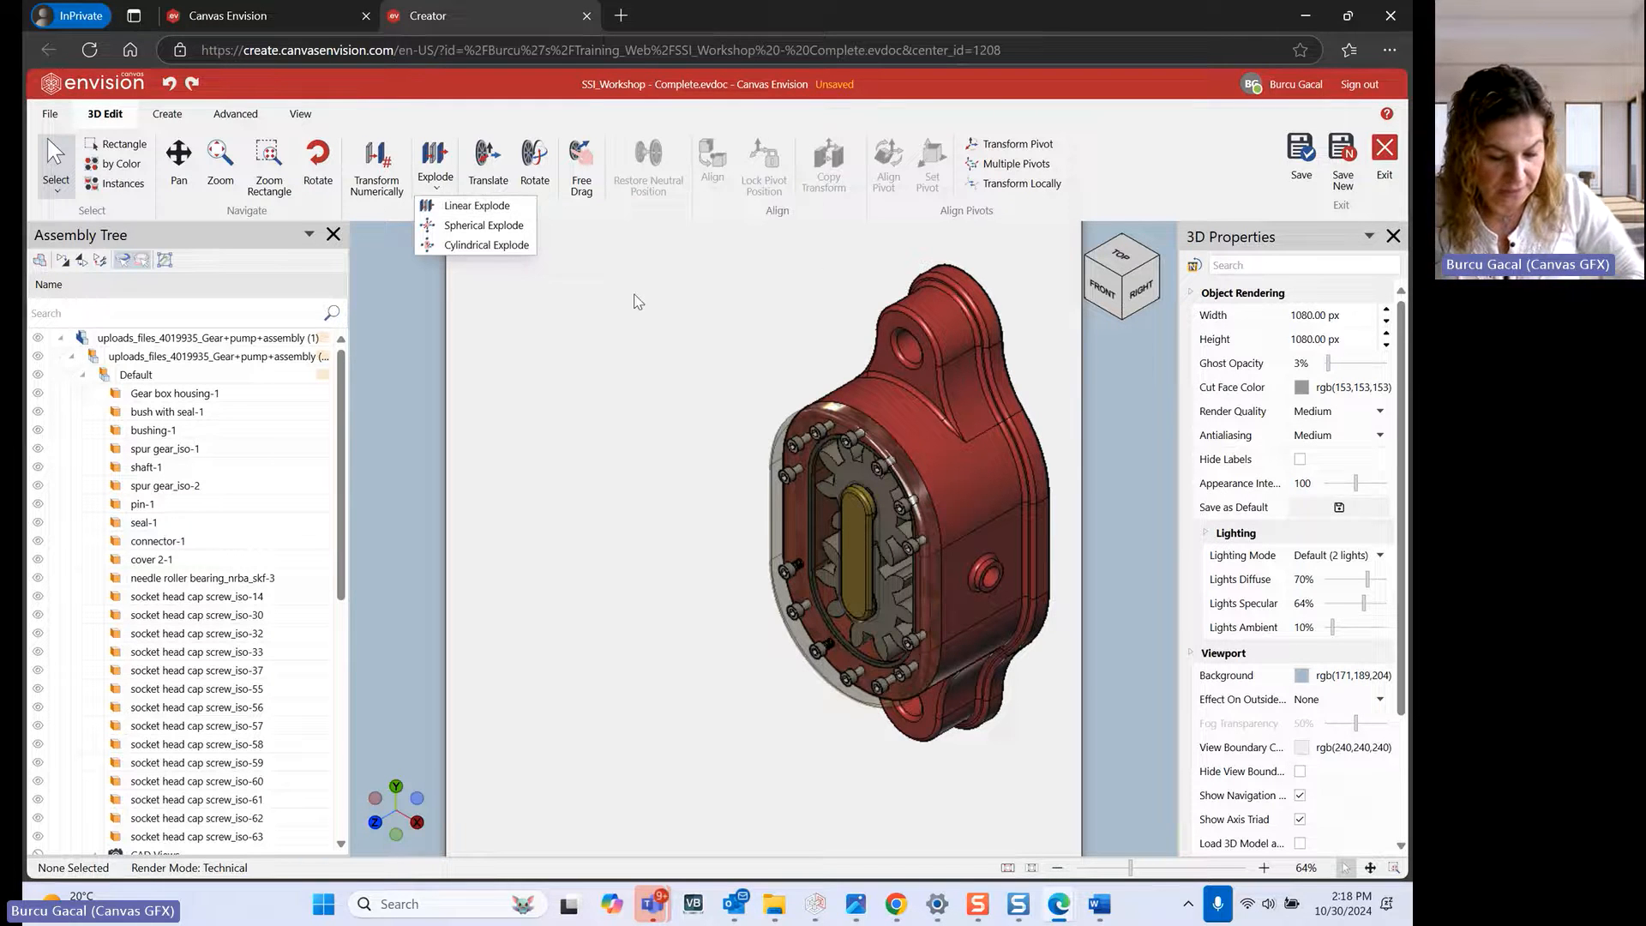
left_click(656, 419)
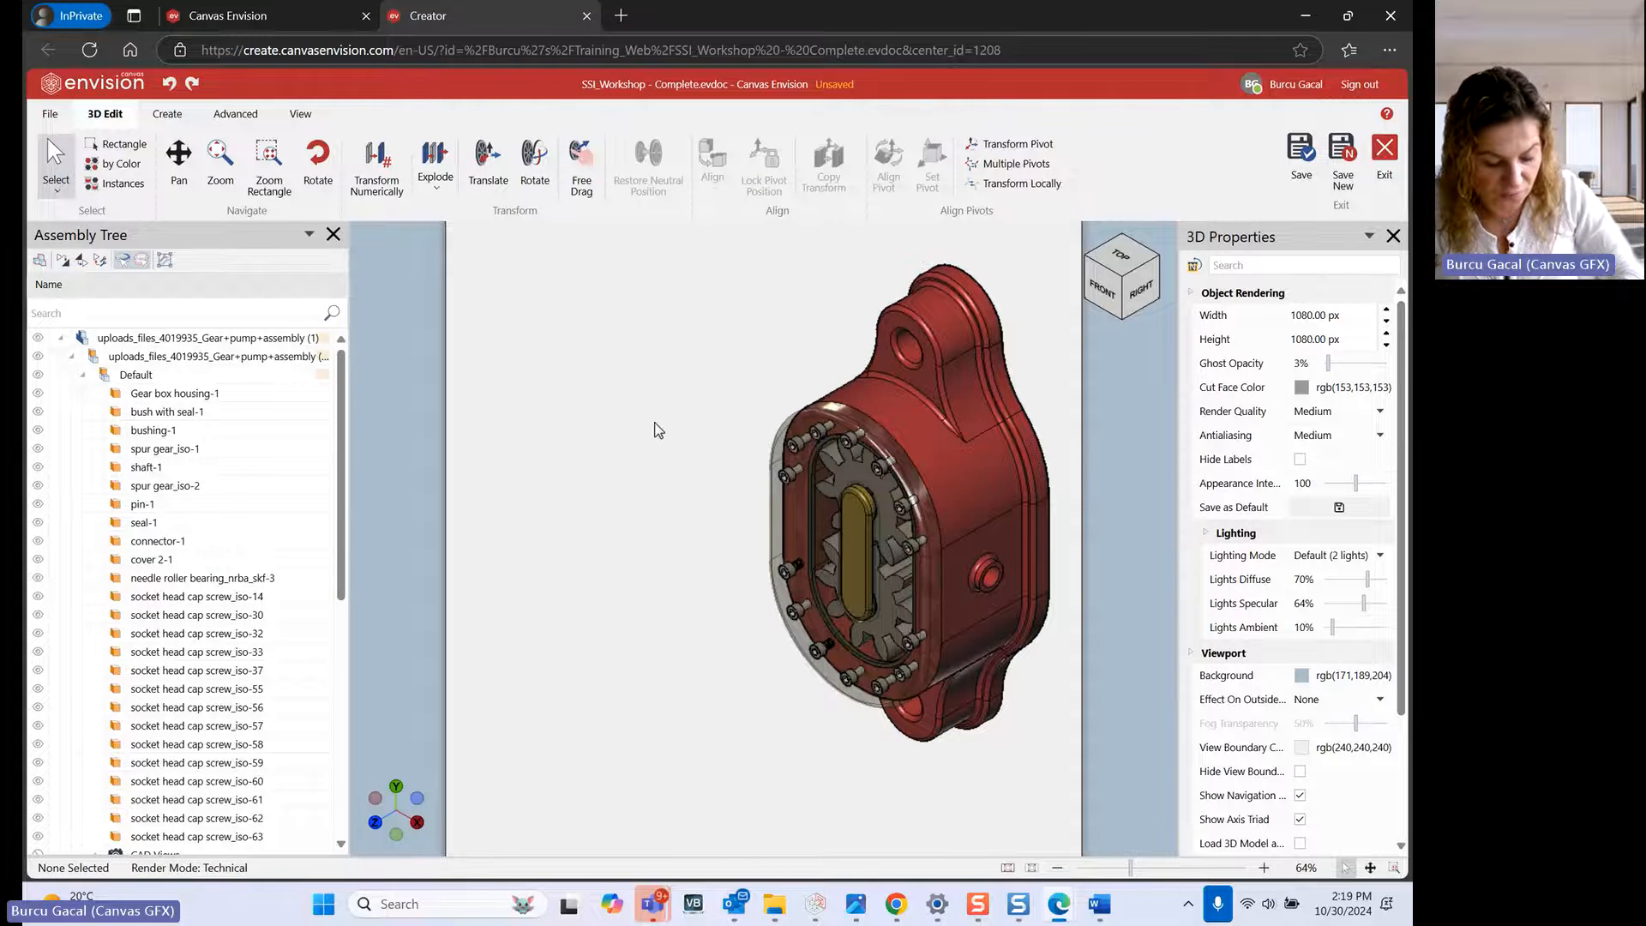
Select all parts of the gear pump assembly, clear the selection and select them all again
key("ctrl+a")
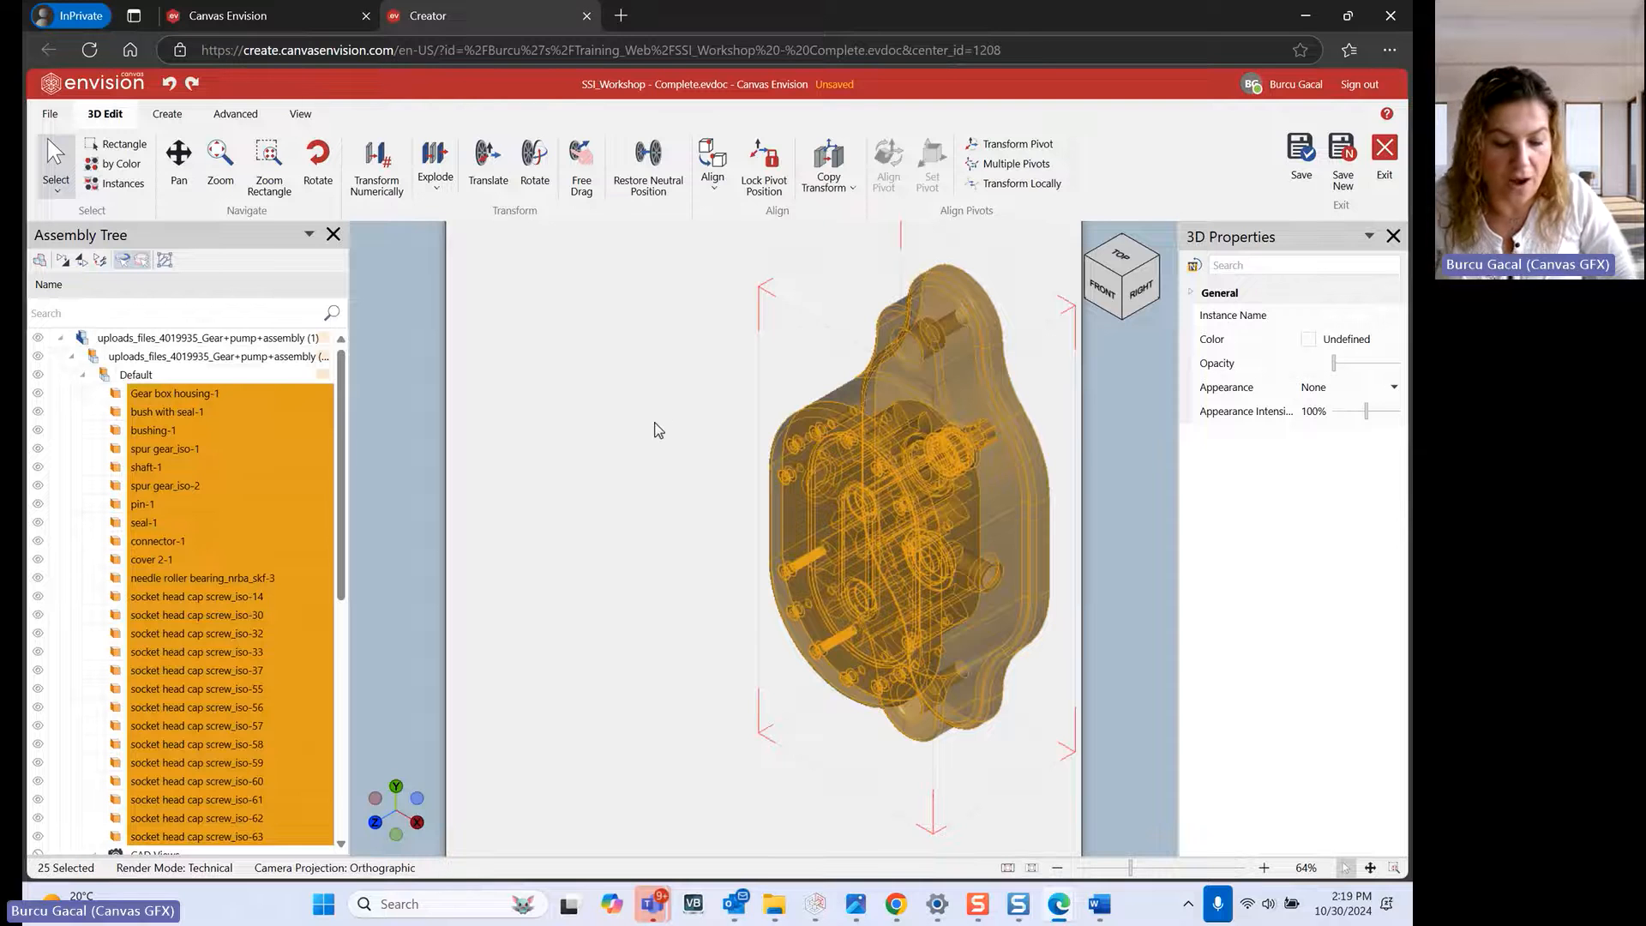
left_click(664, 422)
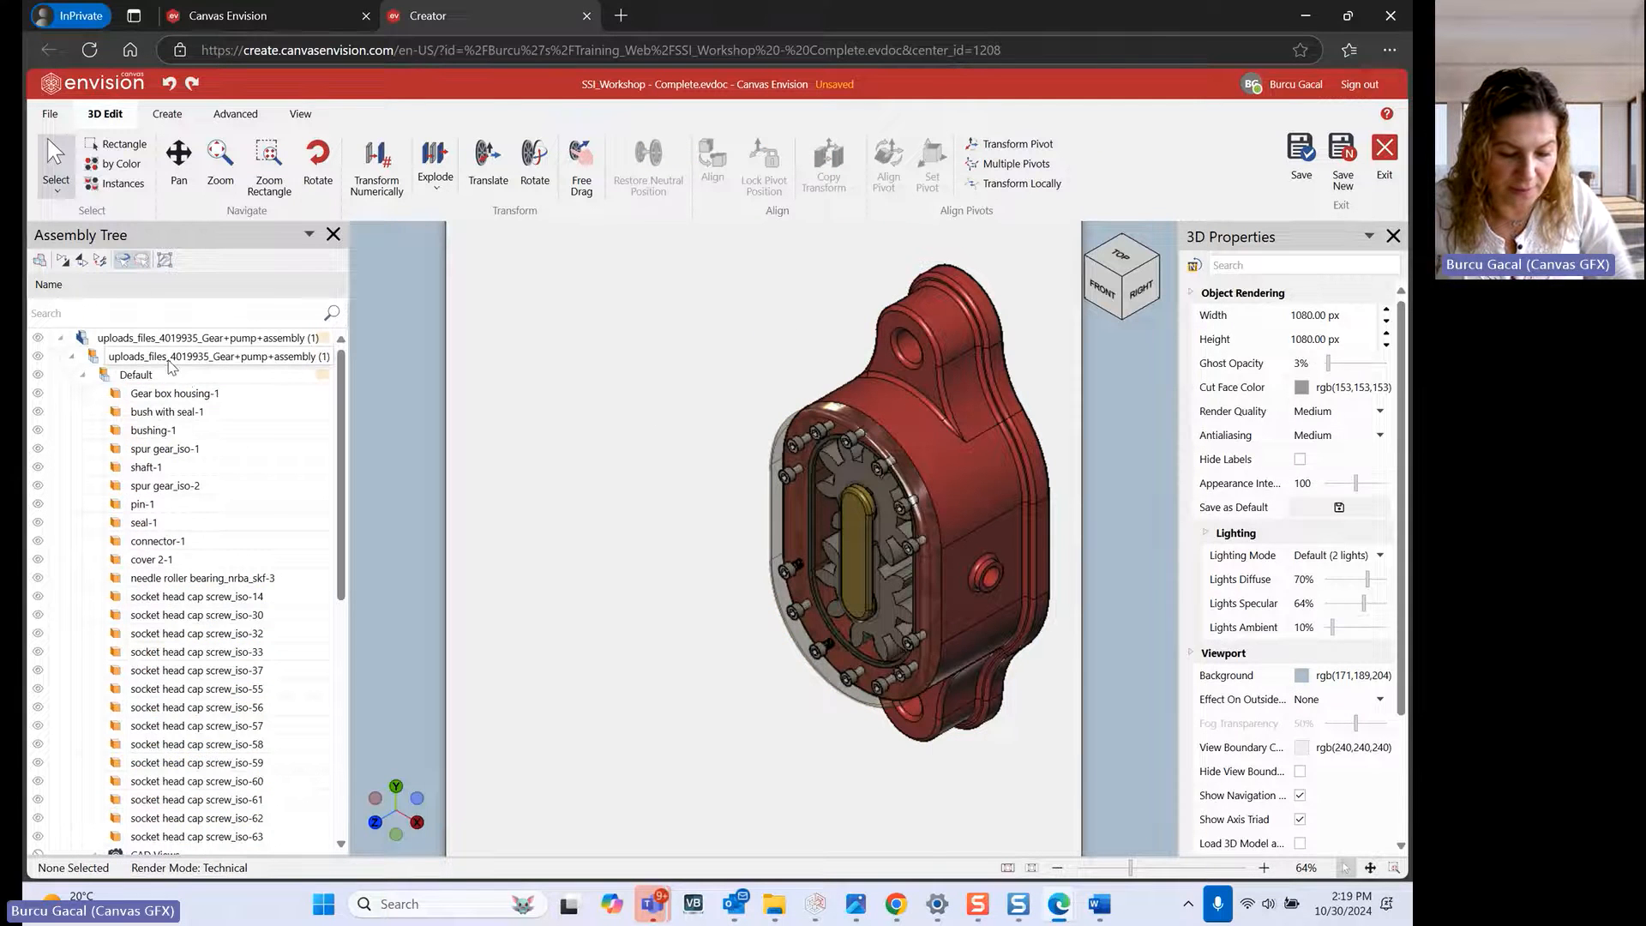
key("ctrl+a")
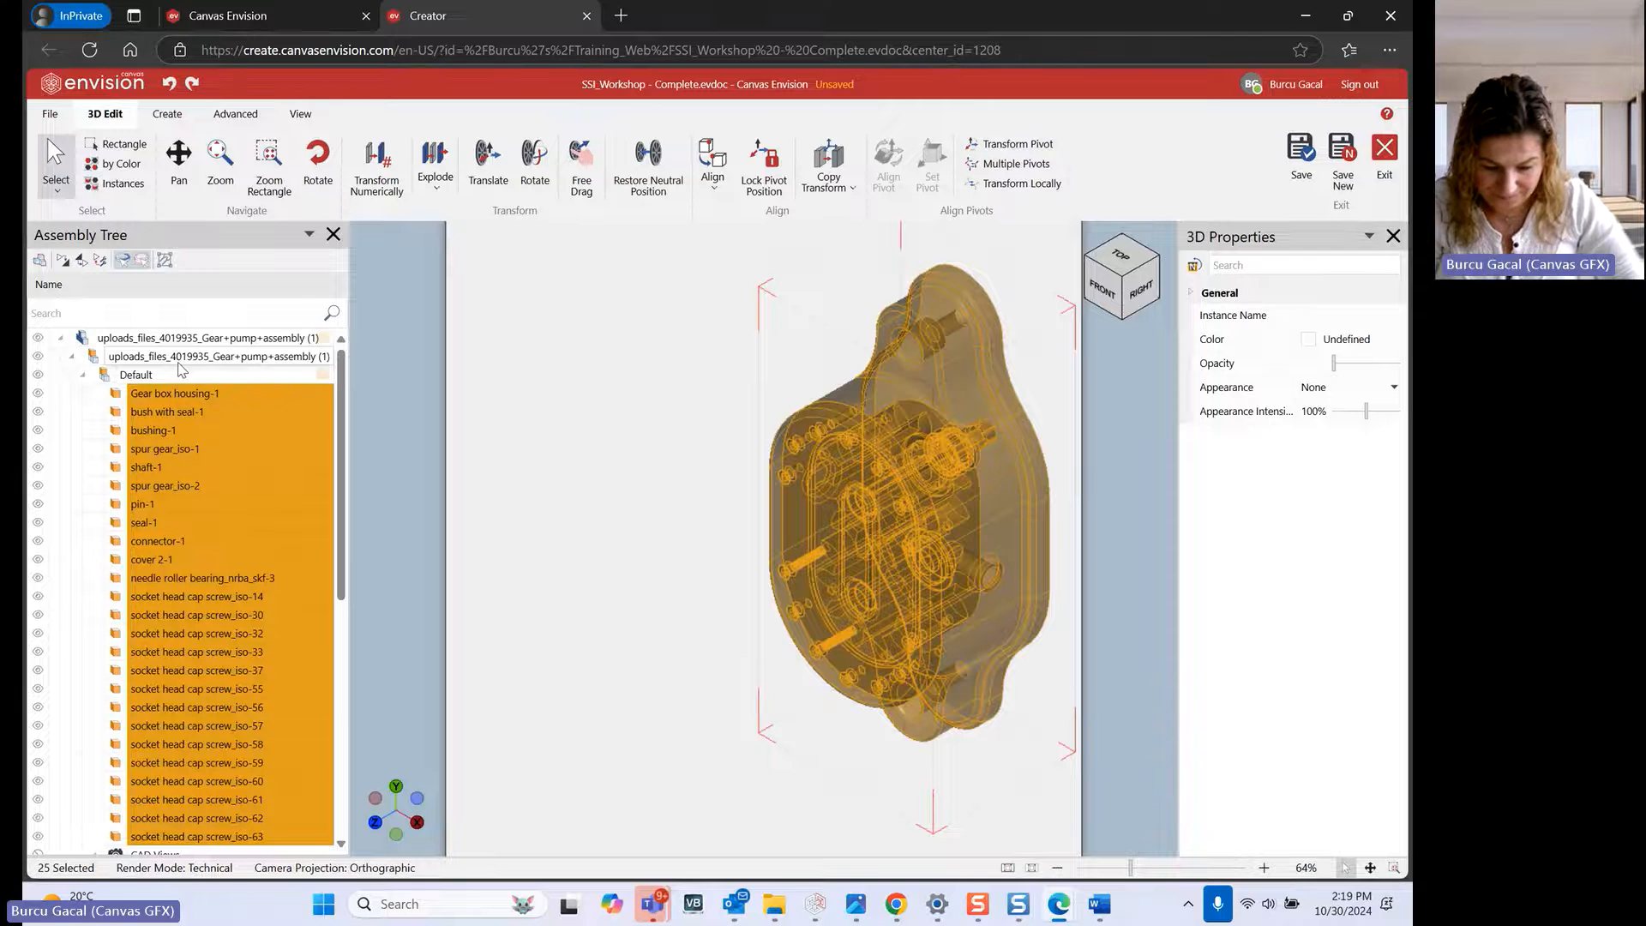
Explode all selected pump parts linearly by about 245 mm along the Z axis, extend the explosion slightly further, and clear the selection
scroll(244, 516, "down", 3)
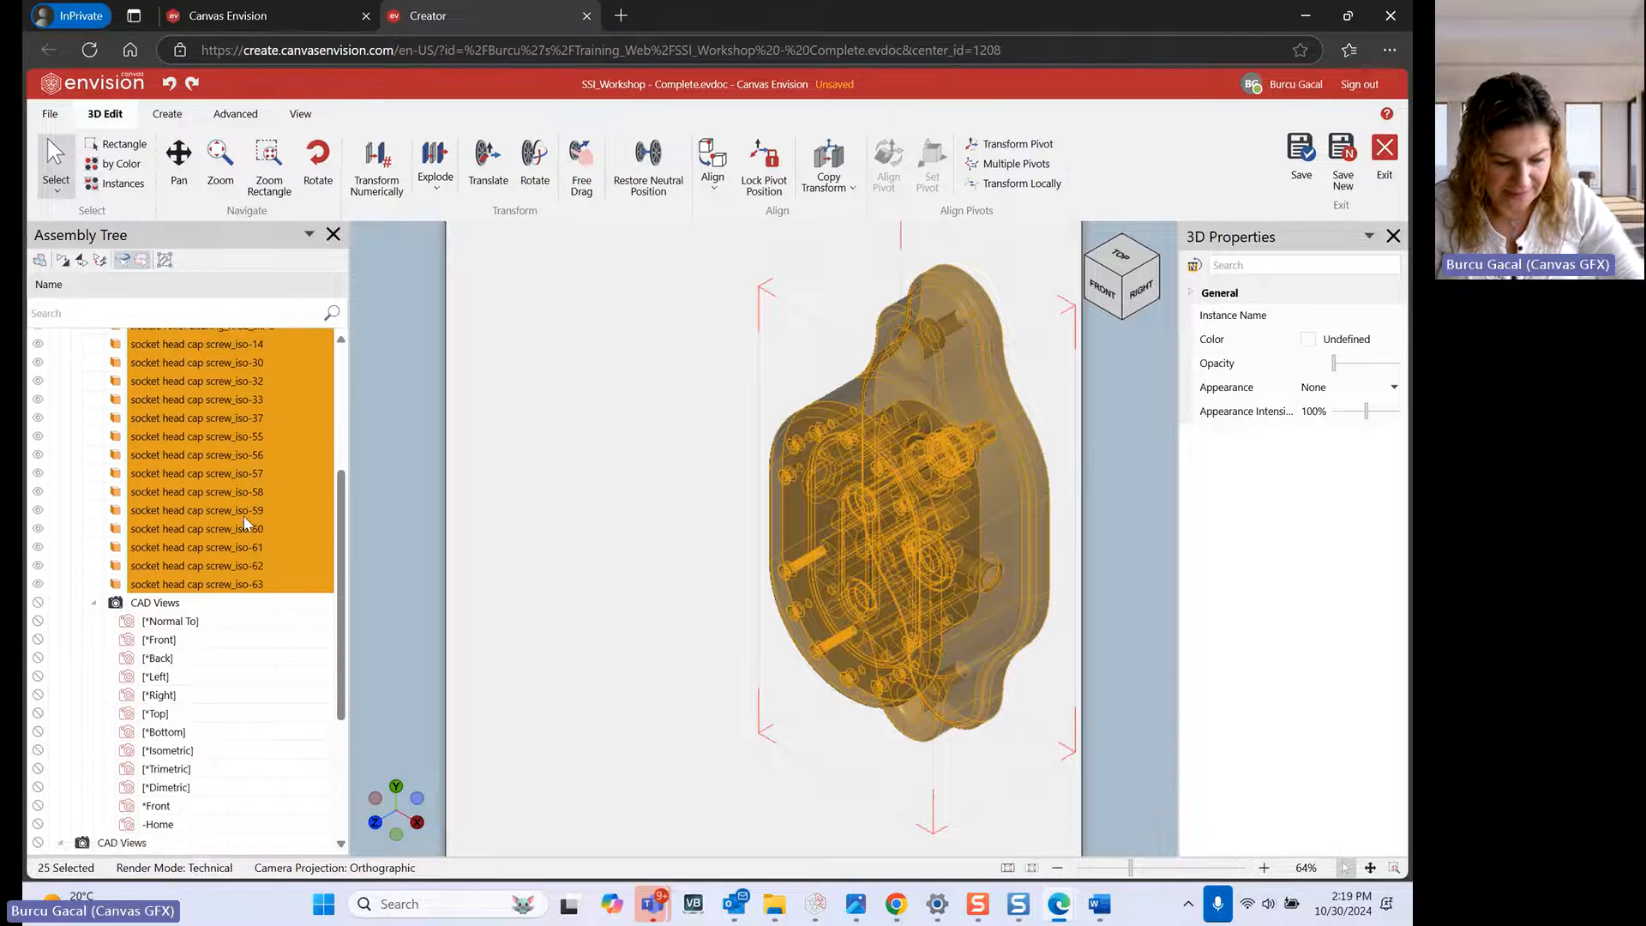
scroll(243, 516, "up", 3)
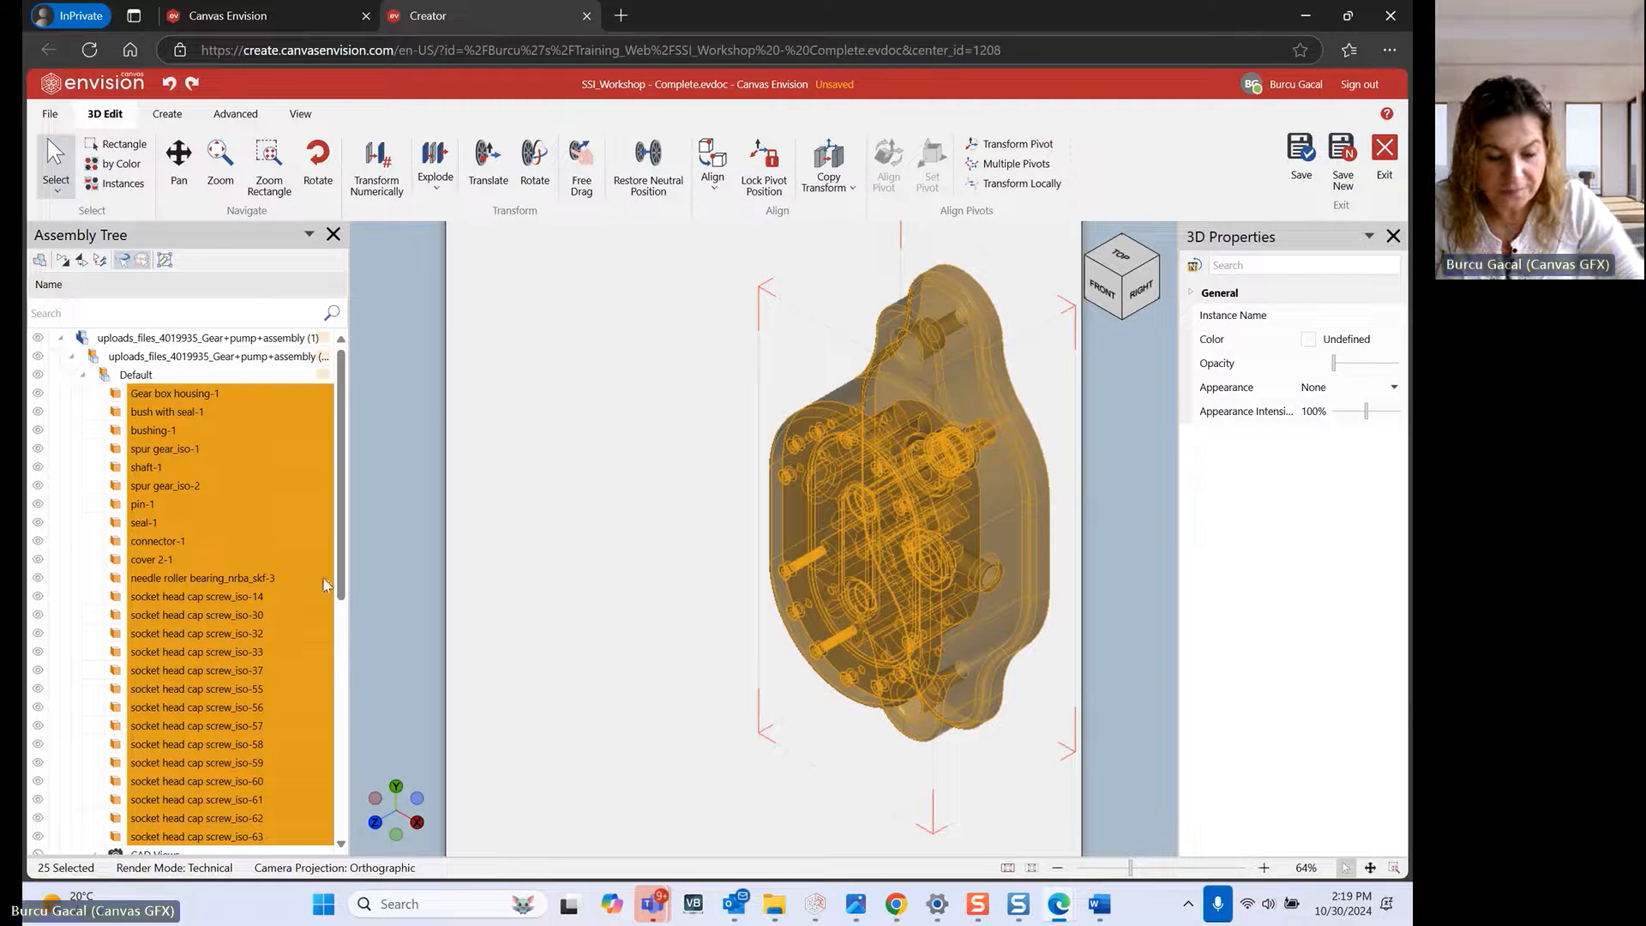
left_click(435, 182)
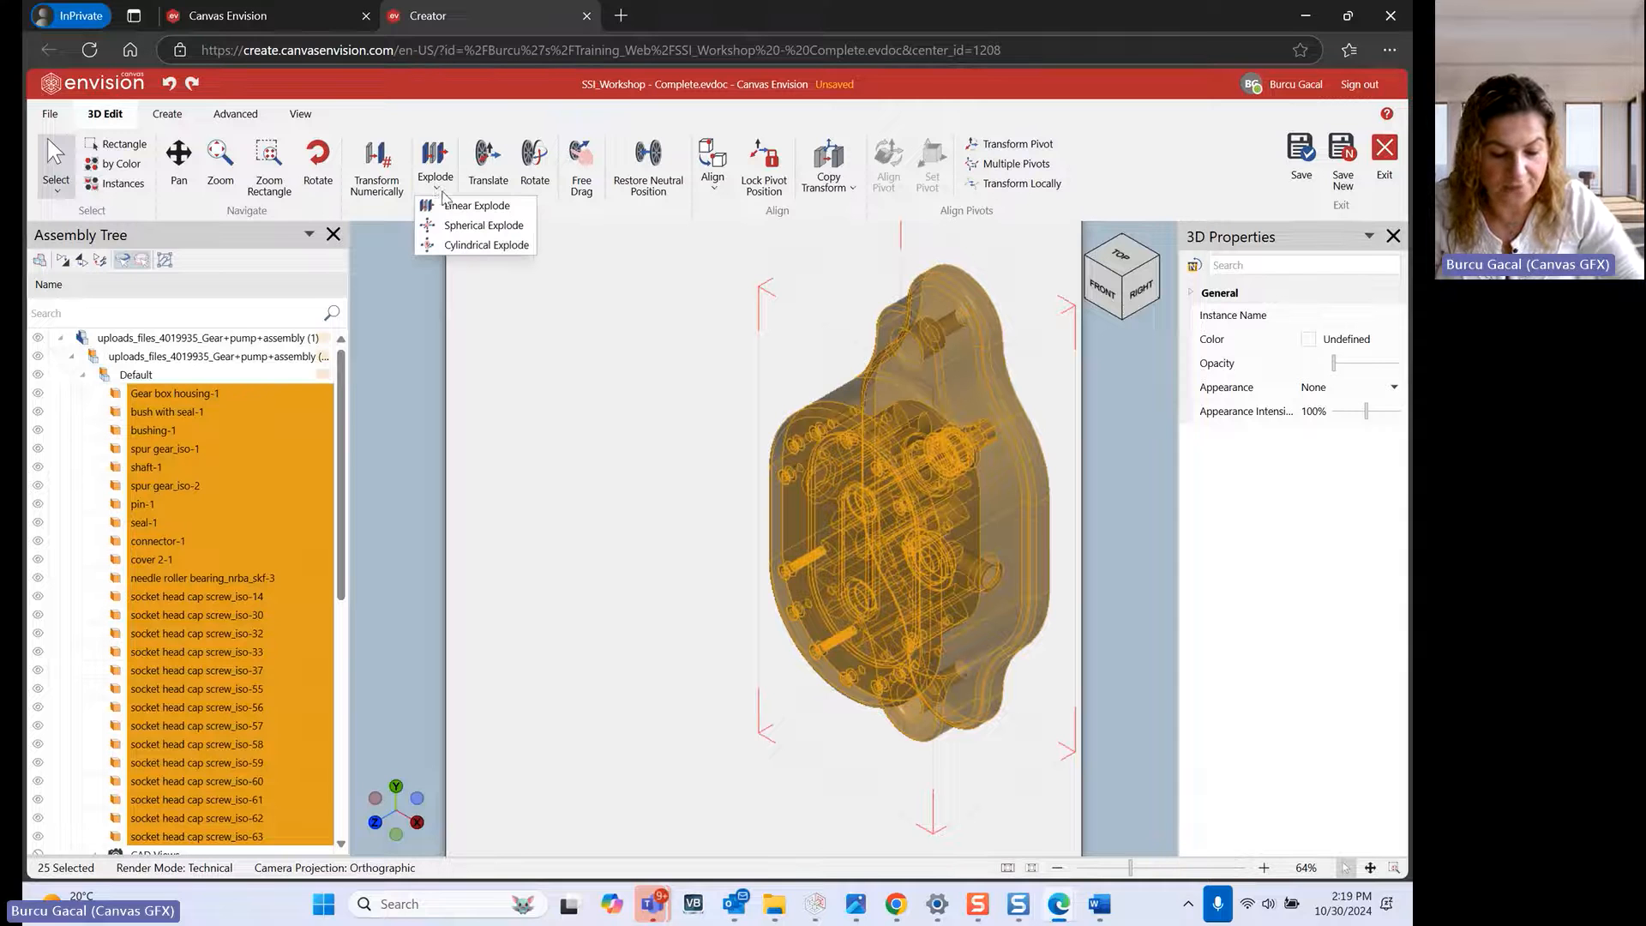
left_click(455, 206)
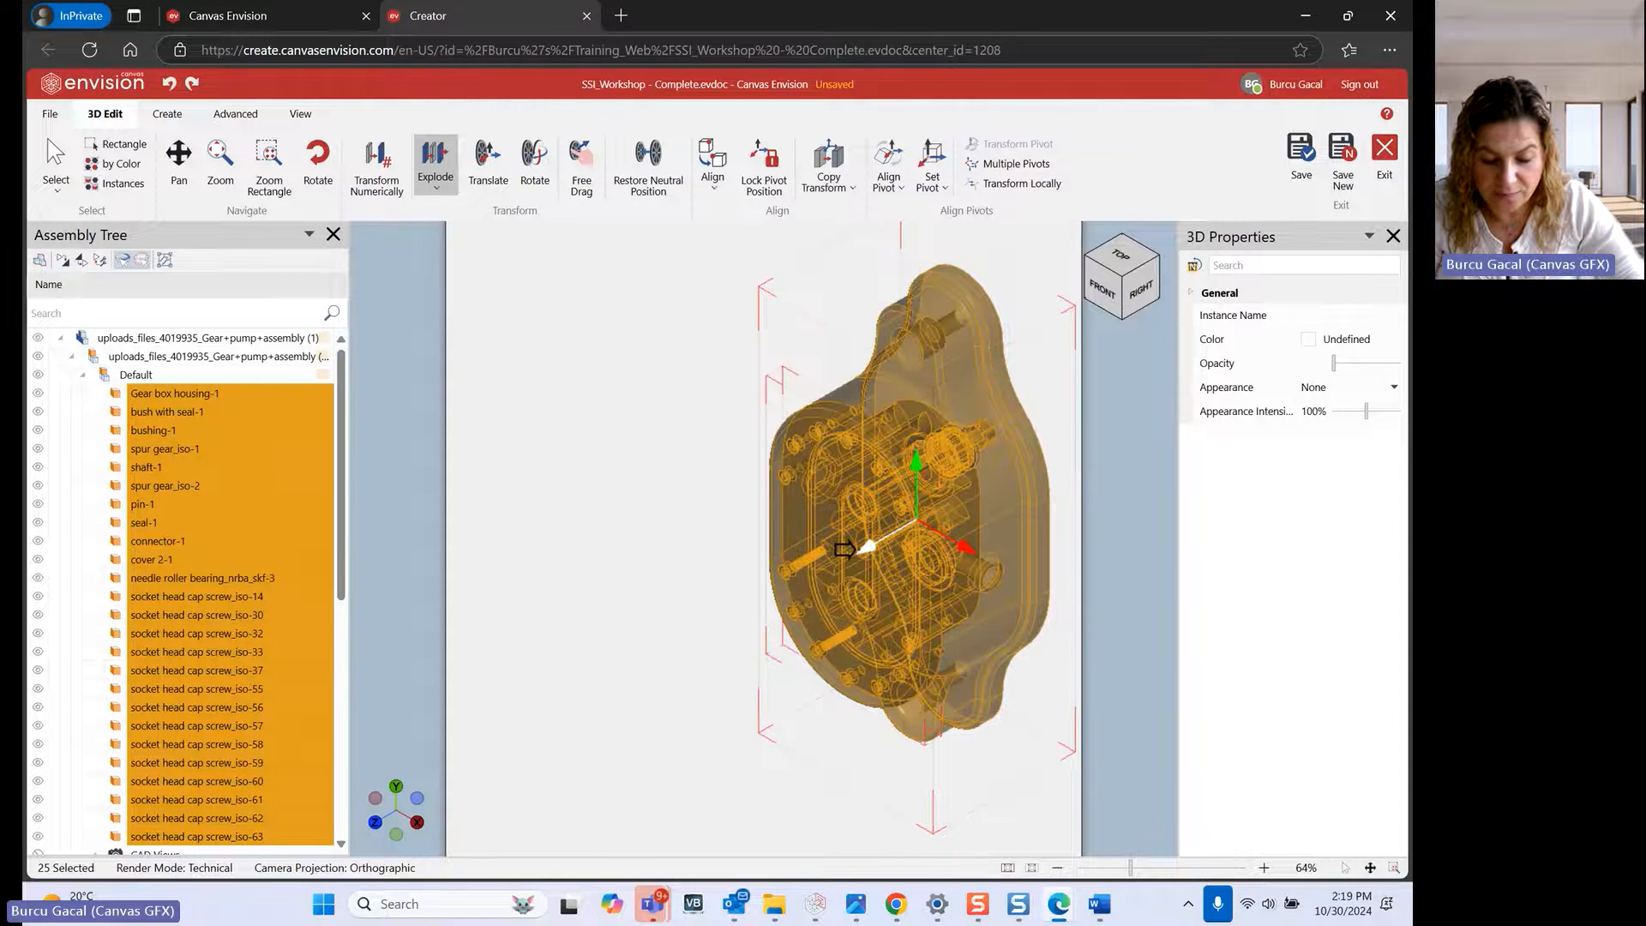
mouse_move(844, 549)
left_mouse_down()
mouse_move(683, 623)
mouse_move(415, 681)
mouse_move(533, 696)
mouse_move(838, 534)
mouse_move(951, 497)
mouse_move(924, 483)
mouse_move(441, 660)
mouse_move(733, 525)
mouse_move(735, 478)
mouse_move(412, 631)
mouse_move(481, 581)
mouse_move(420, 614)
mouse_move(447, 597)
left_mouse_up()
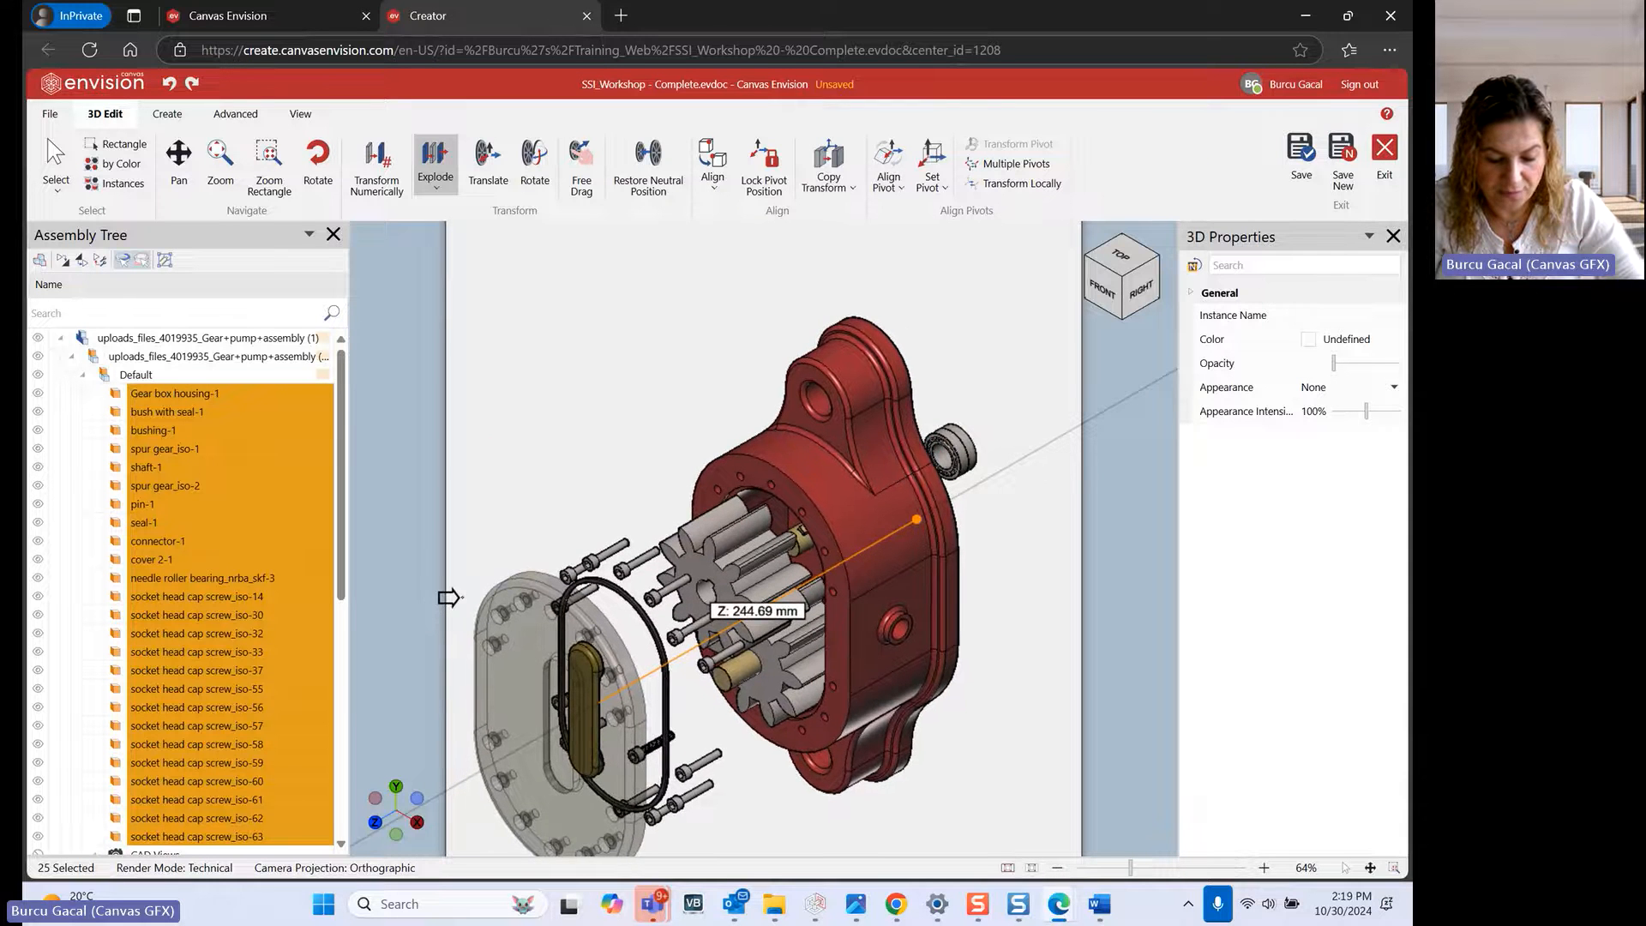
scroll(729, 539, "down", 2)
middle_click_drag(714, 547, 712, 480)
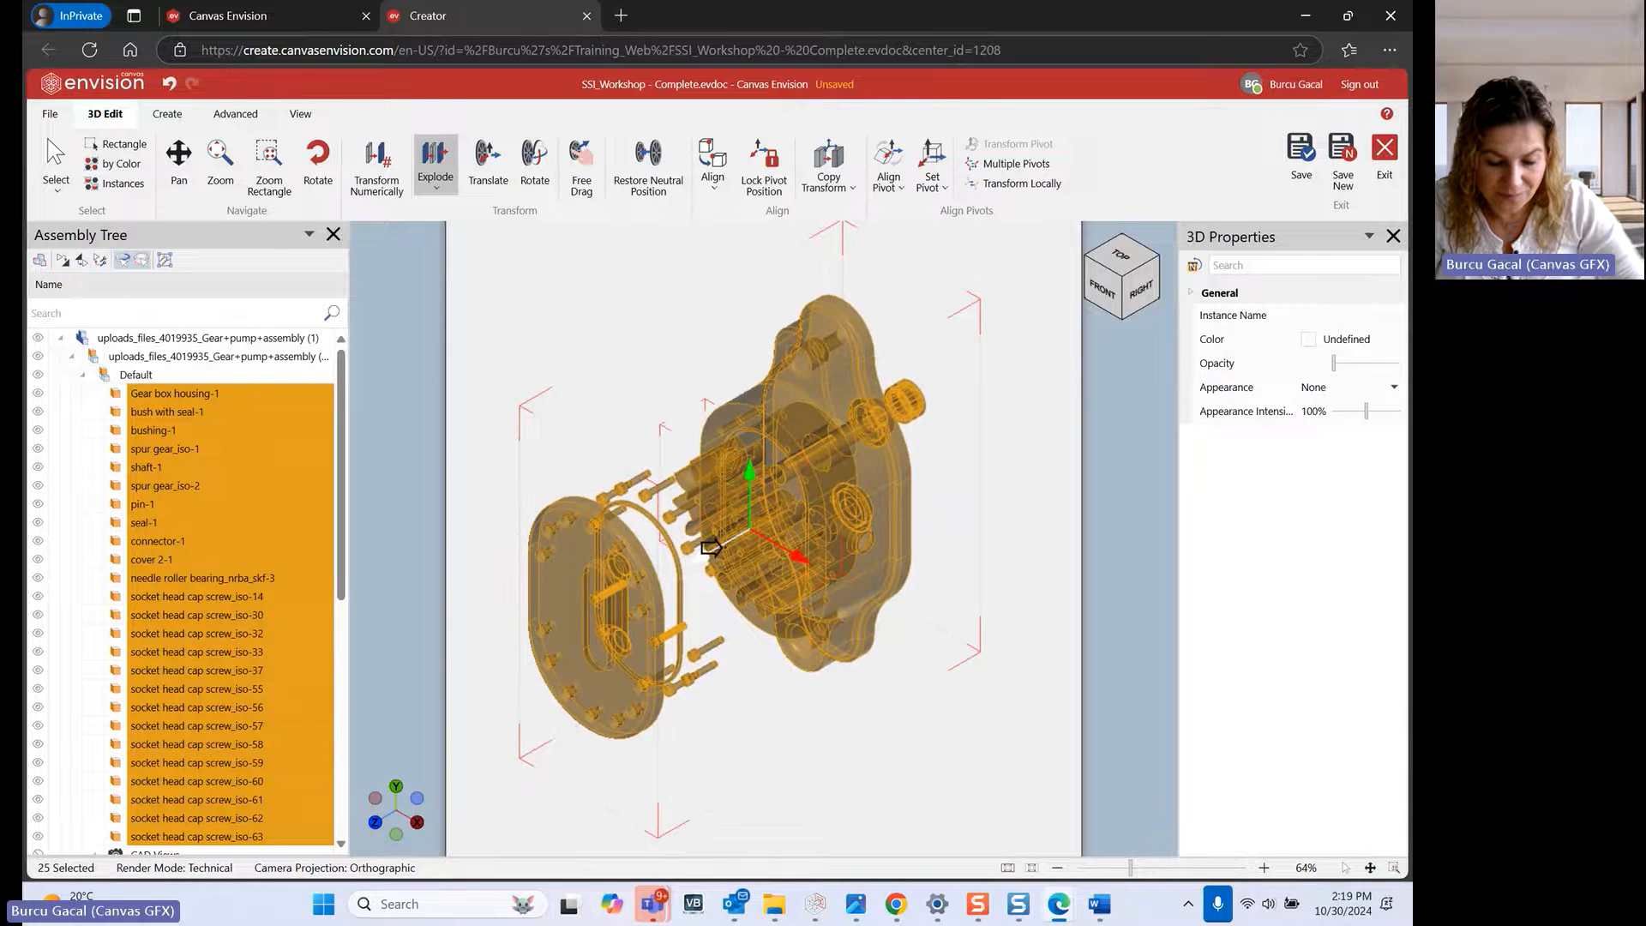
left_click_drag(722, 547, 653, 578)
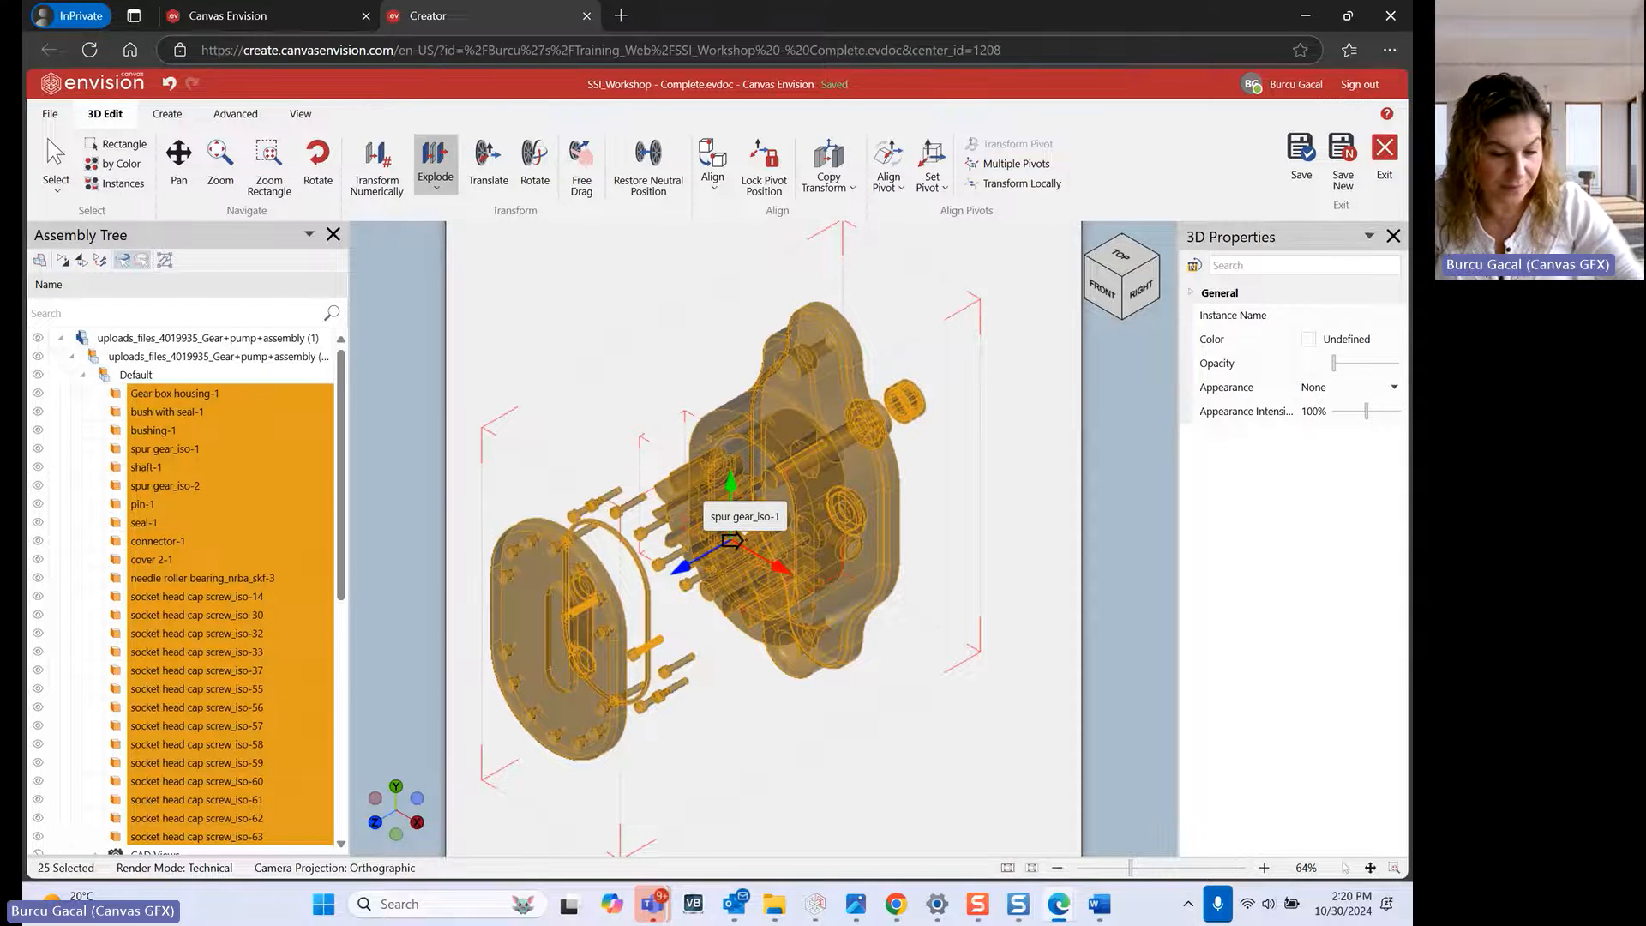
left_click(974, 805)
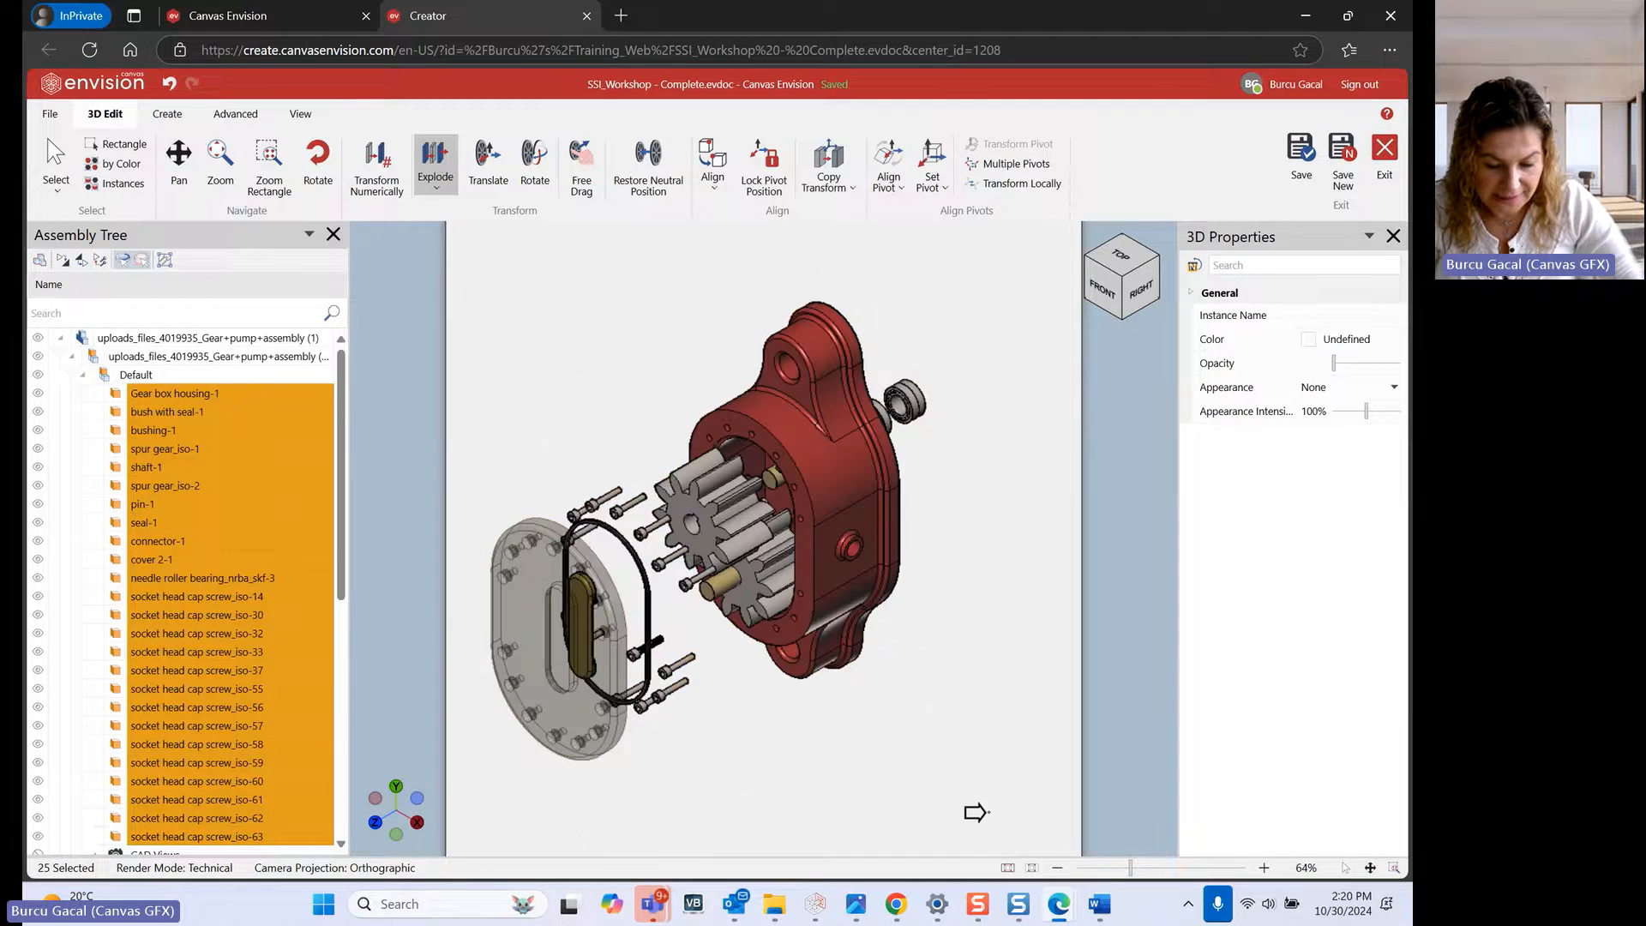
Move Gear box housing-1 about 148 mm along the Z axis away from the gears and clear the selection
left_click(851, 485)
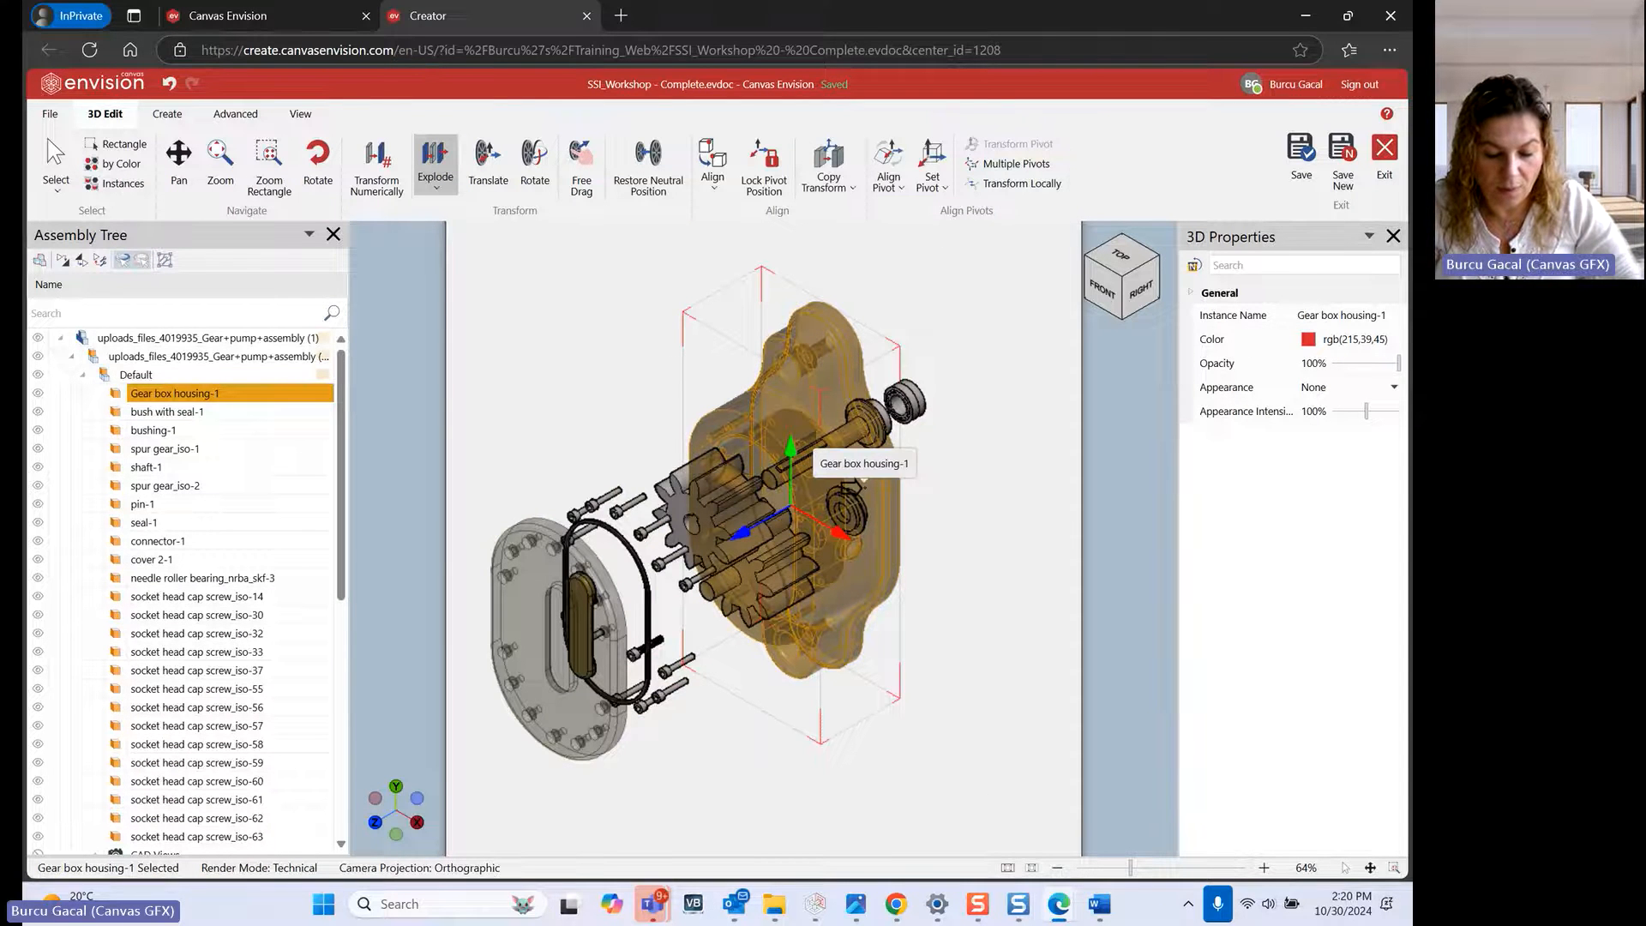
left_click_drag(742, 530, 917, 499)
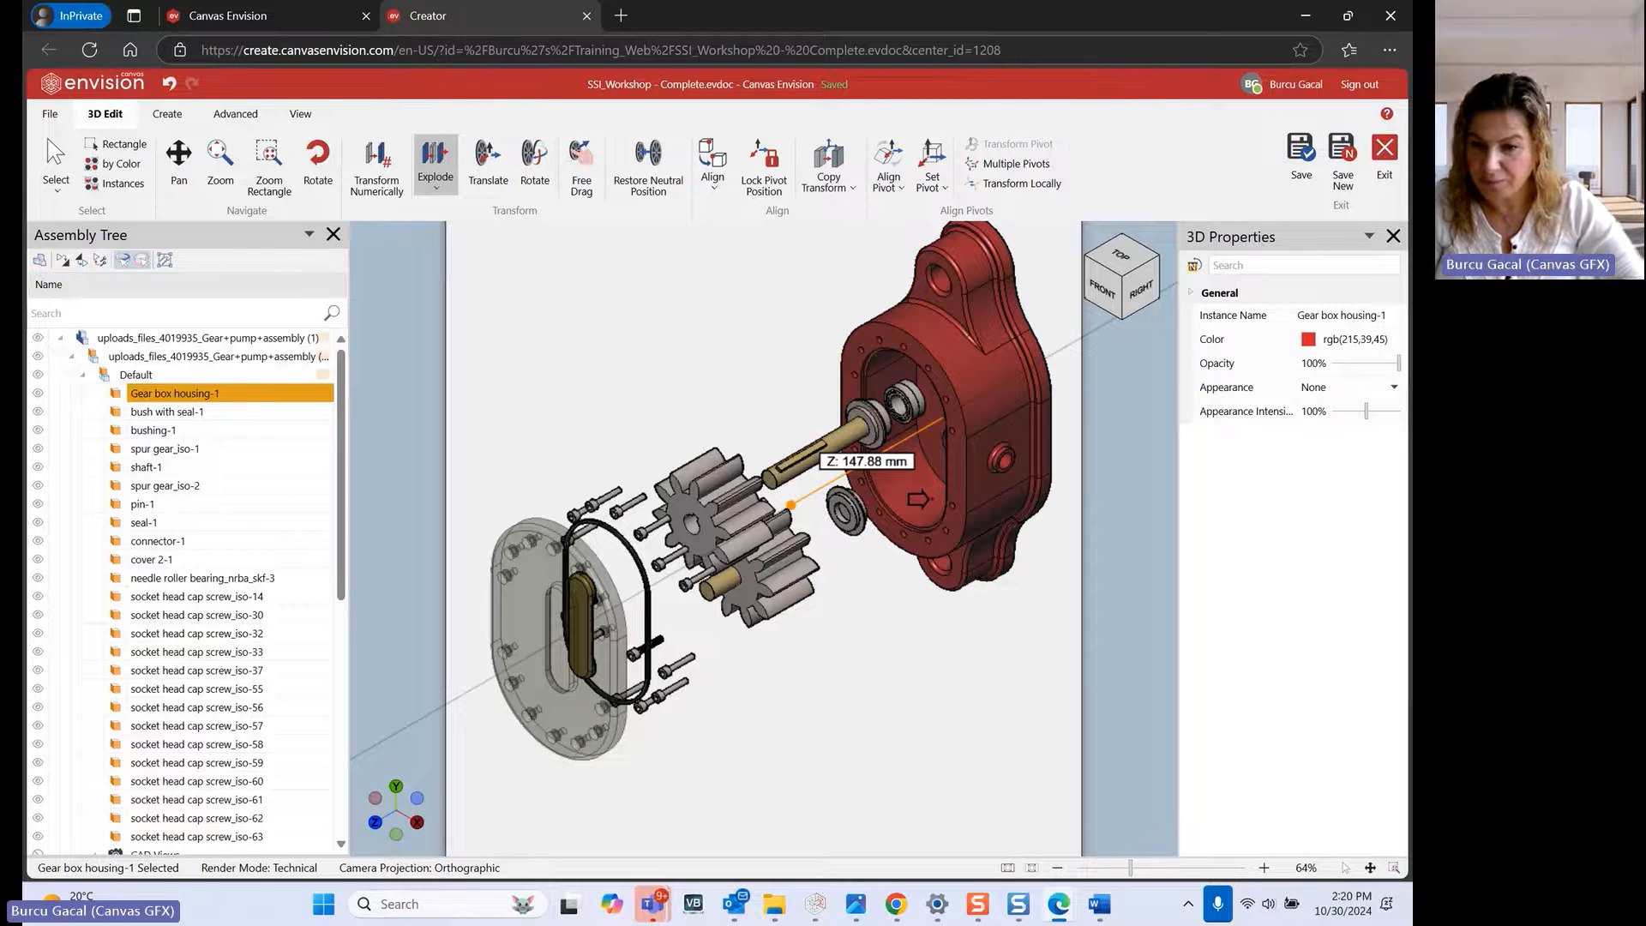
left_click_drag(917, 499, 918, 499)
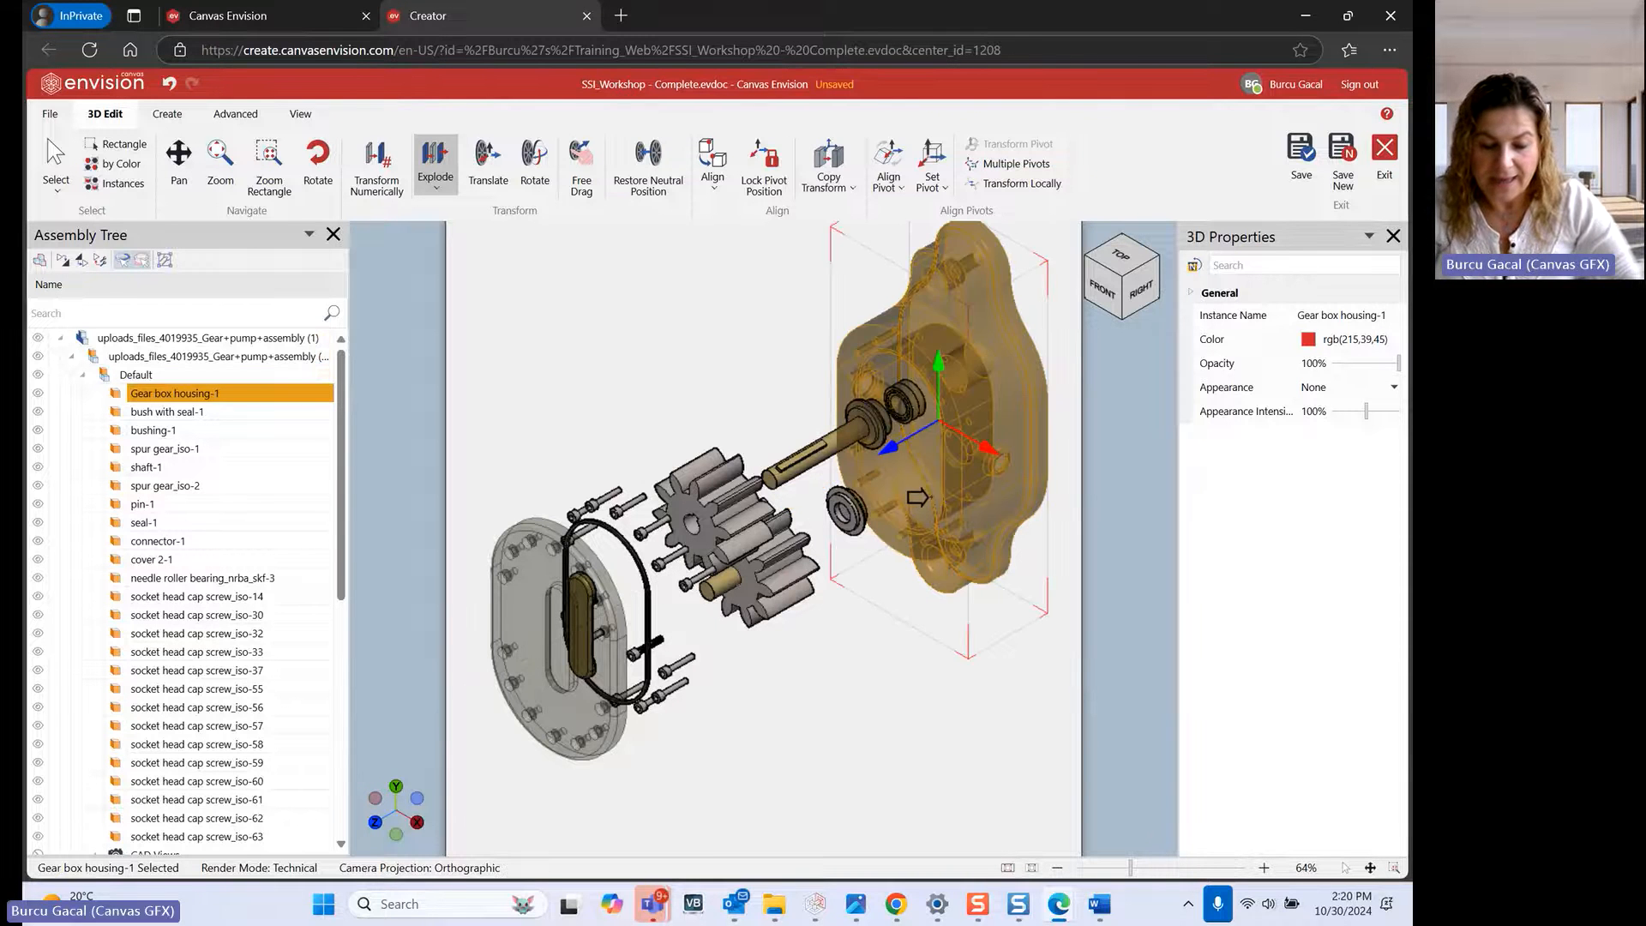
left_click(919, 711)
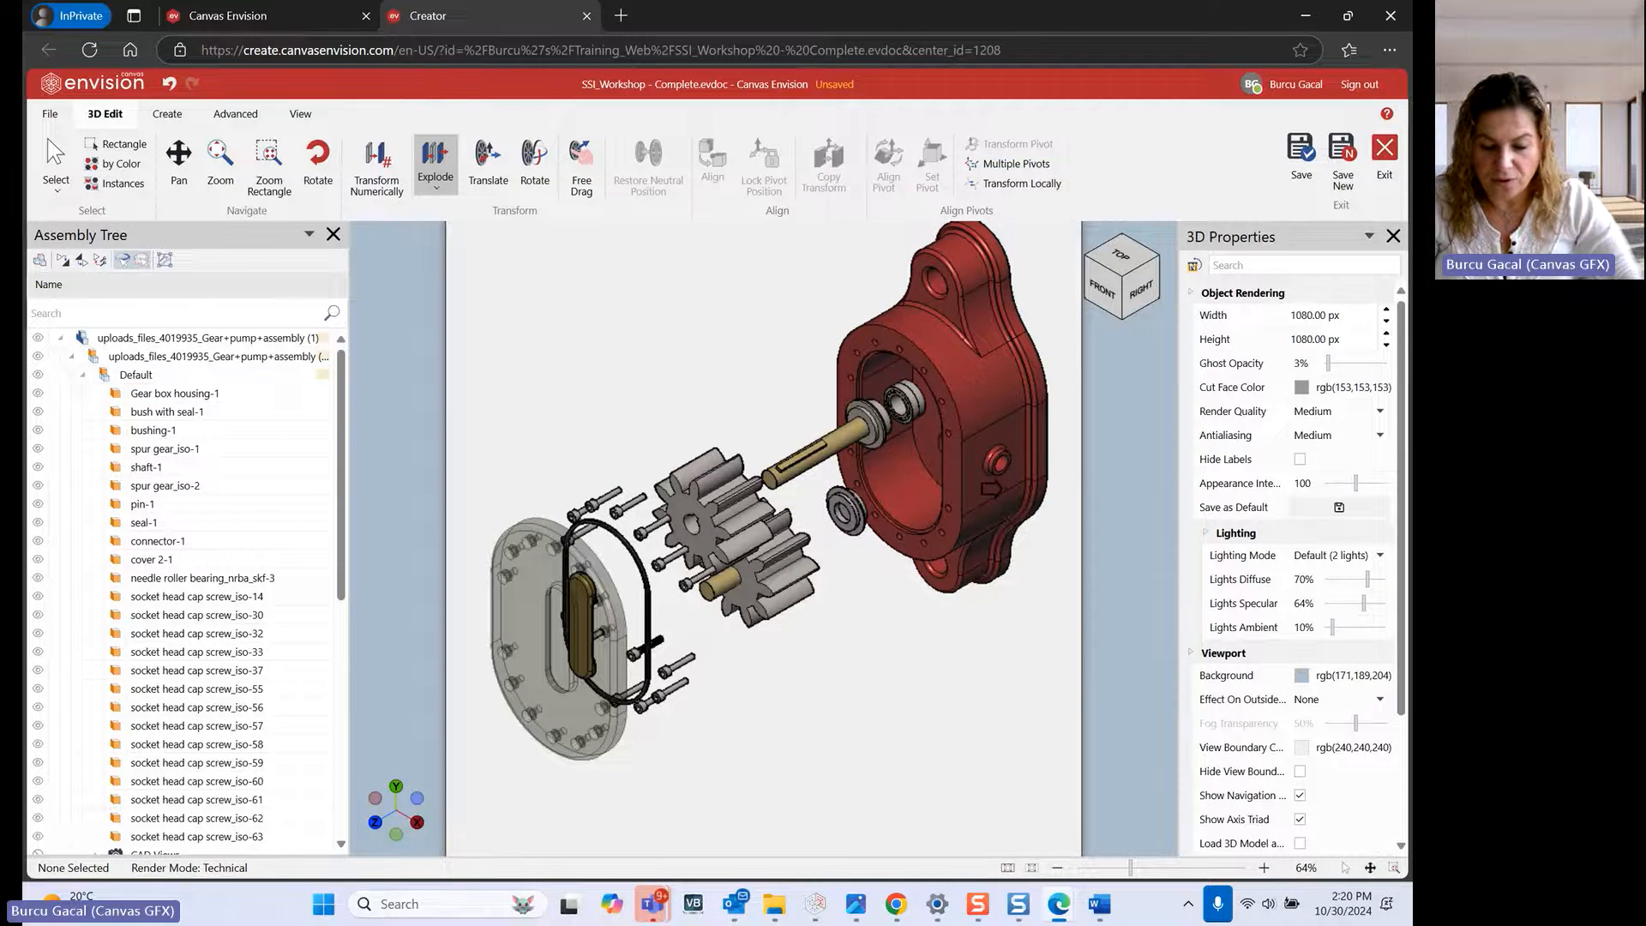
Move spur gear_iso-1 a short distance along its axis toward the housing, compare it with spur gear_iso-2, and clear the selection
left_click(982, 443)
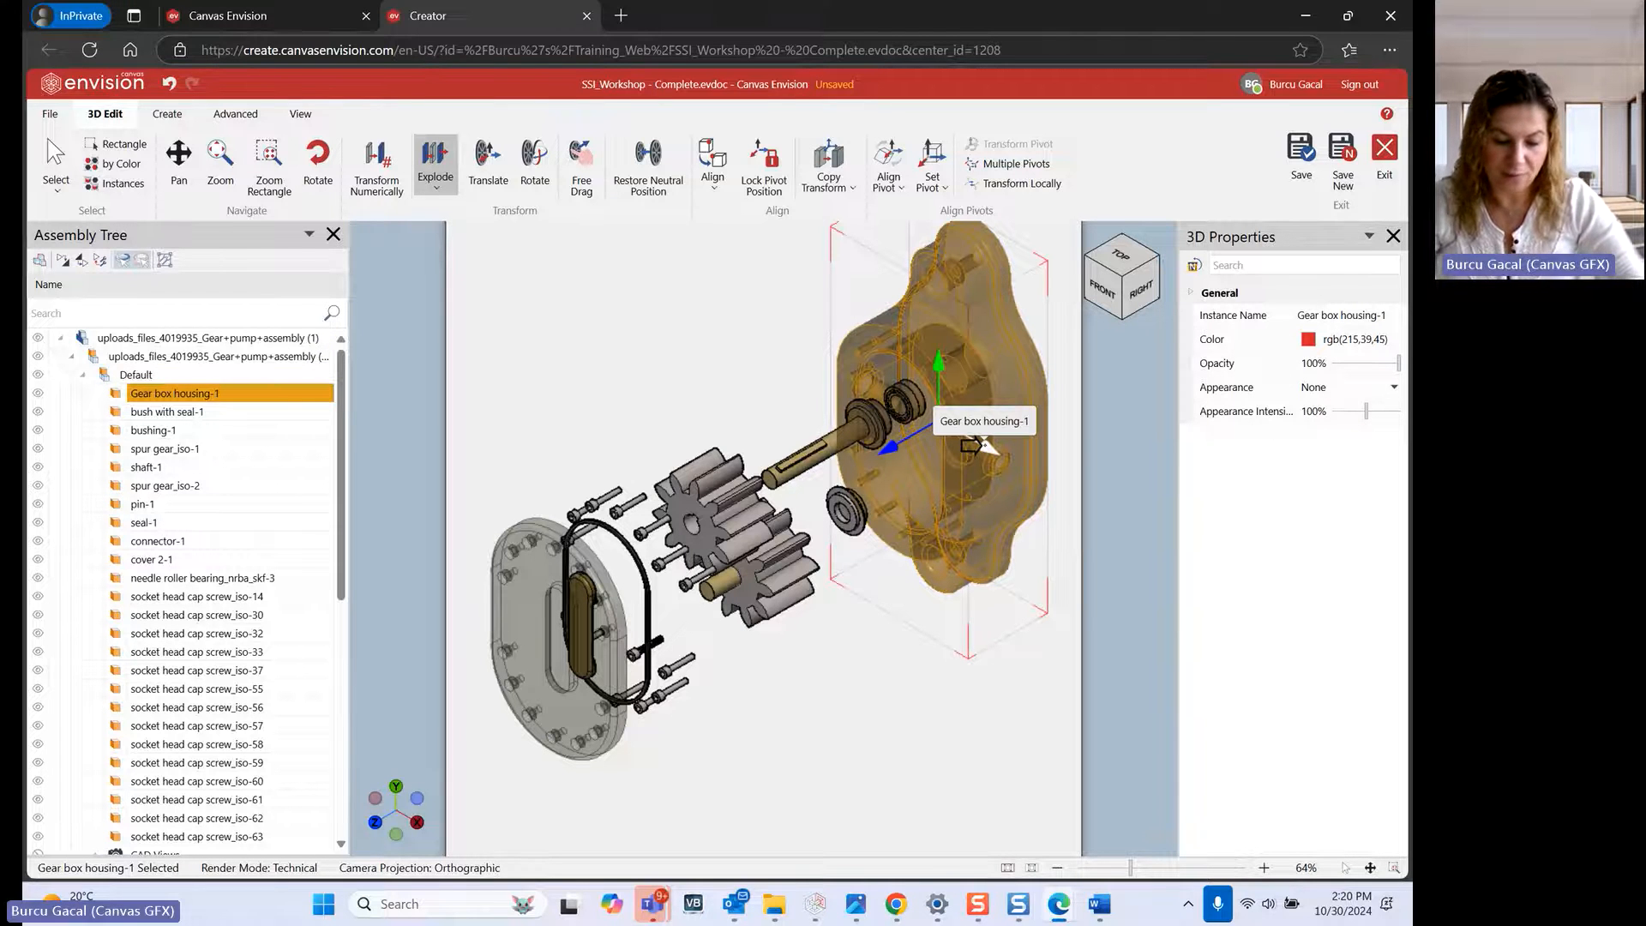
left_click(552, 639)
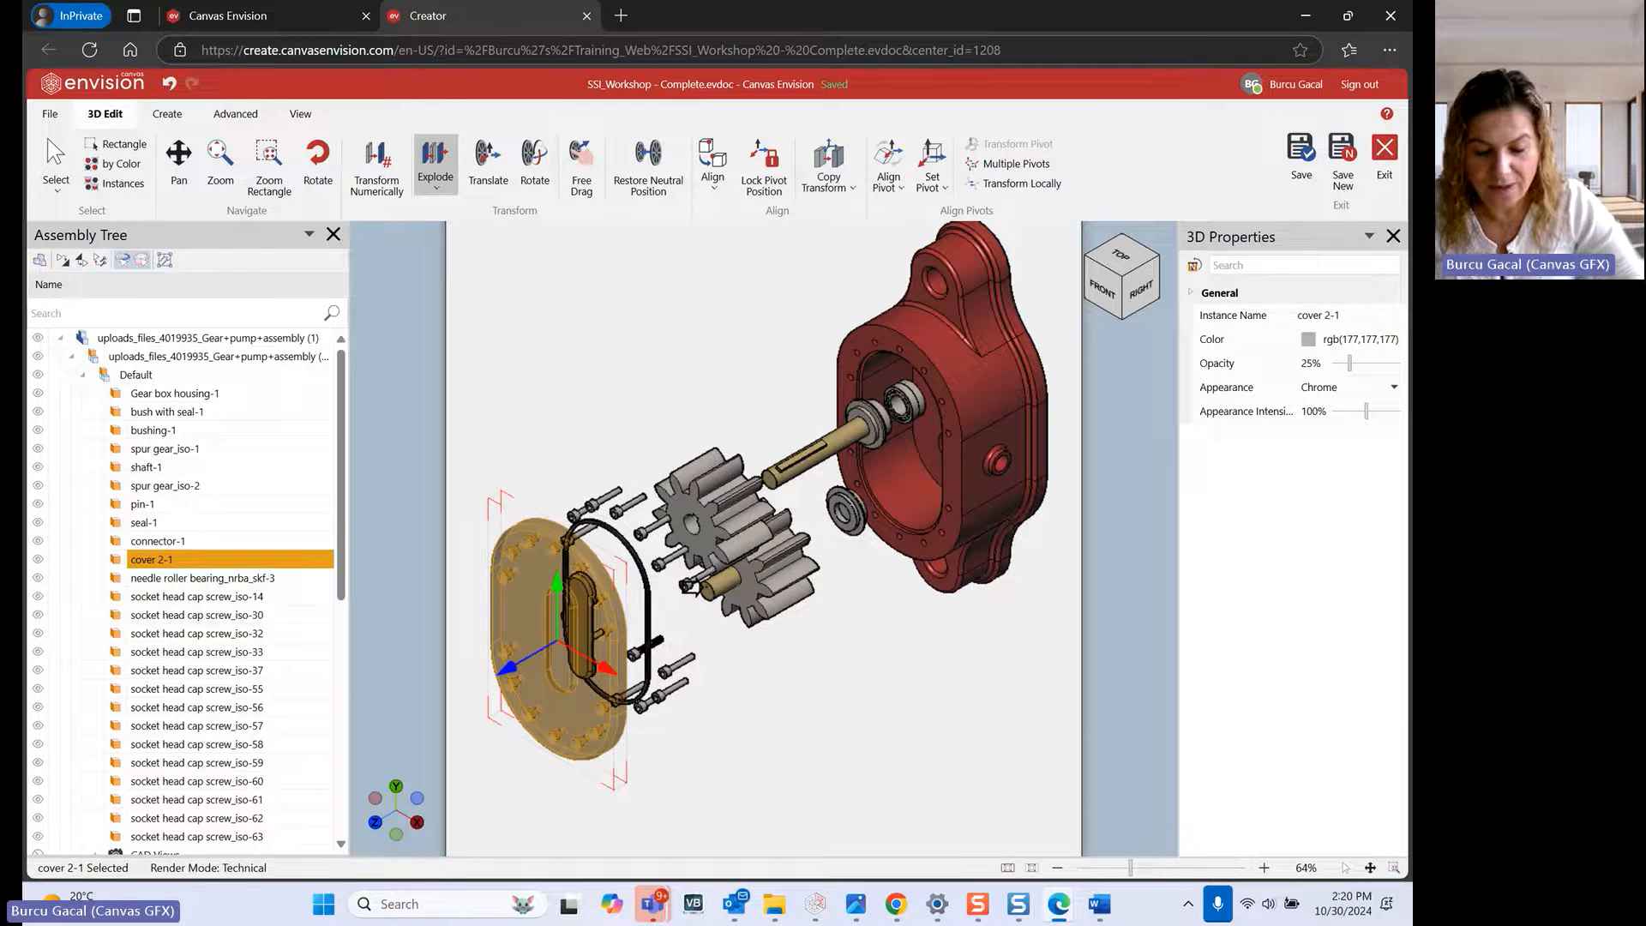
left_click(701, 540)
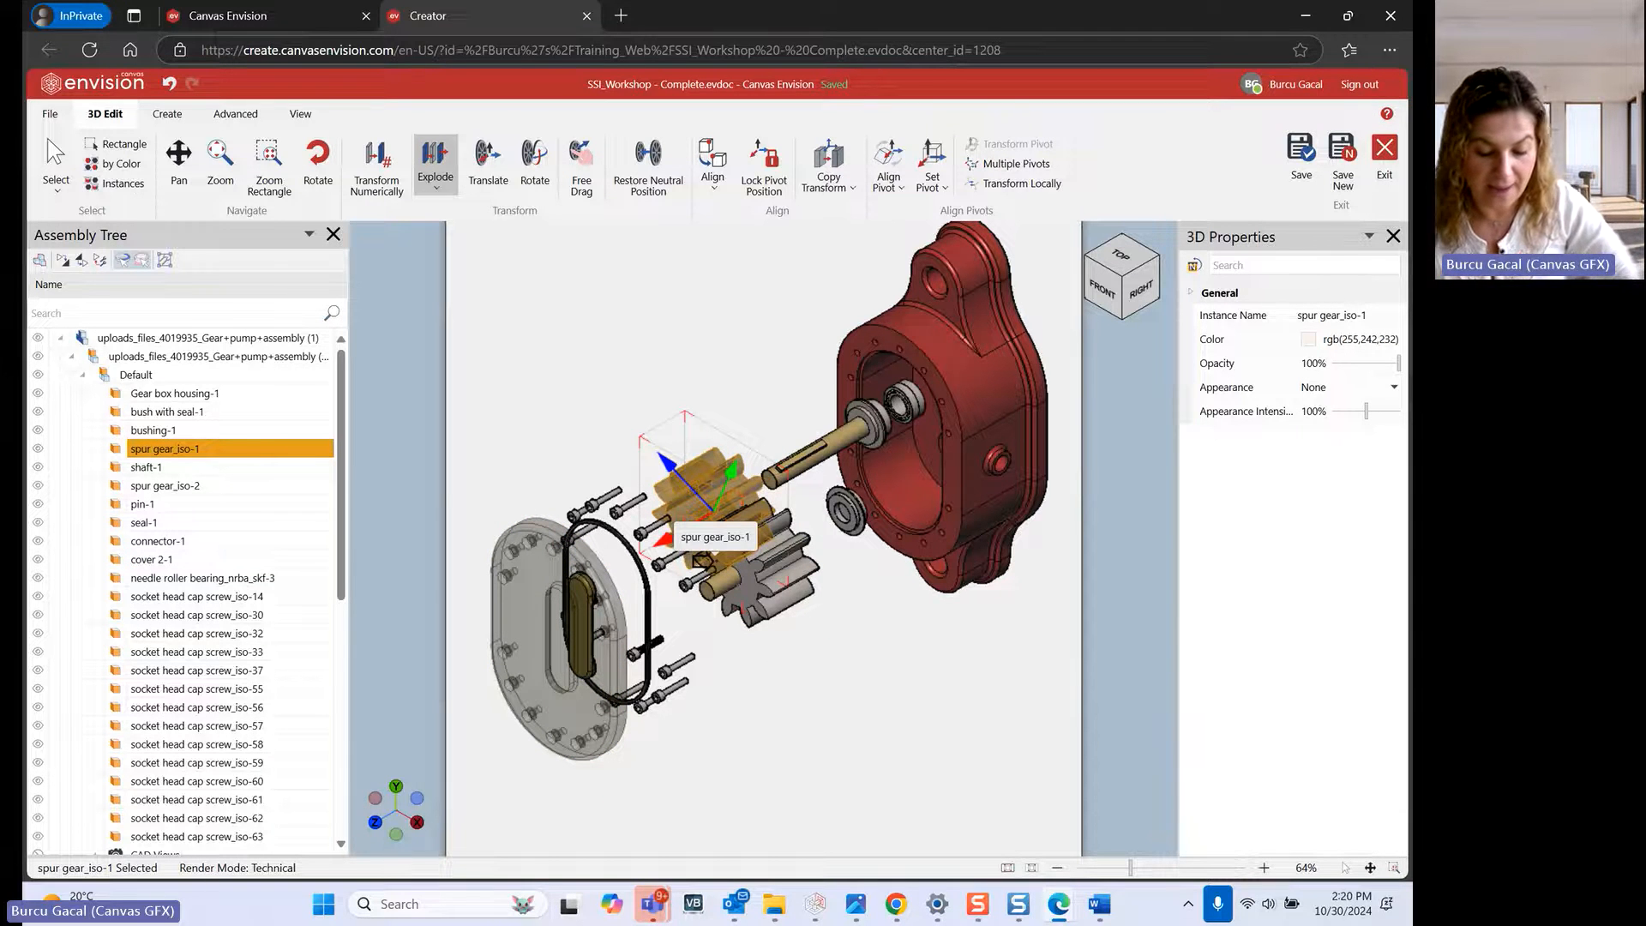
left_click_drag(664, 538, 703, 523)
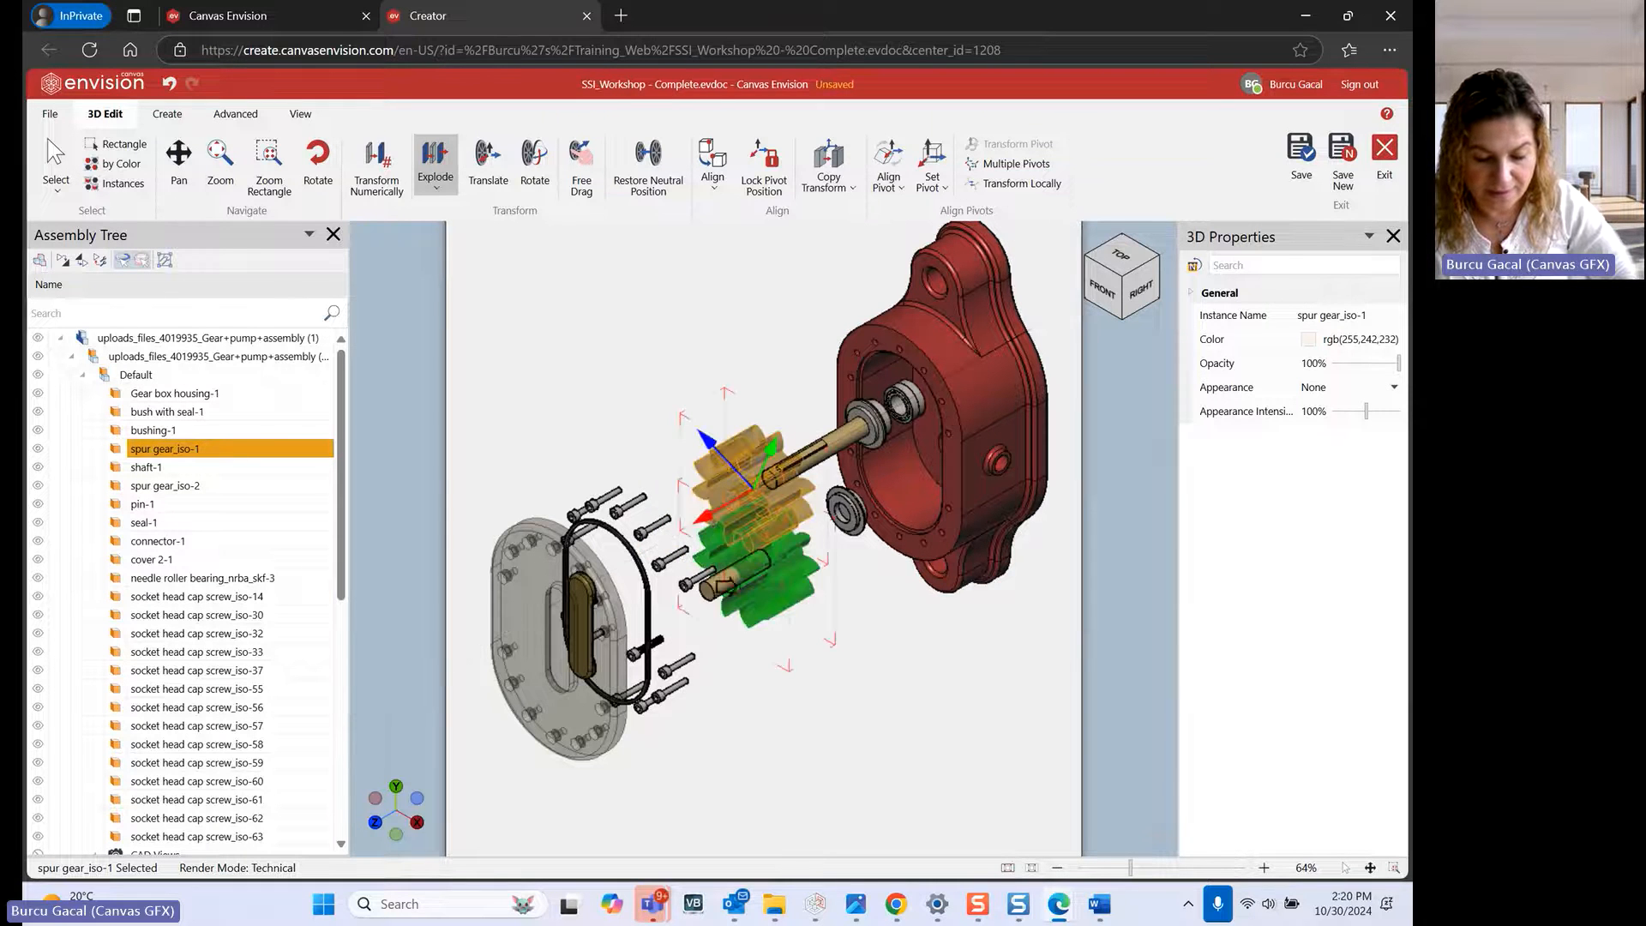
left_click(750, 605)
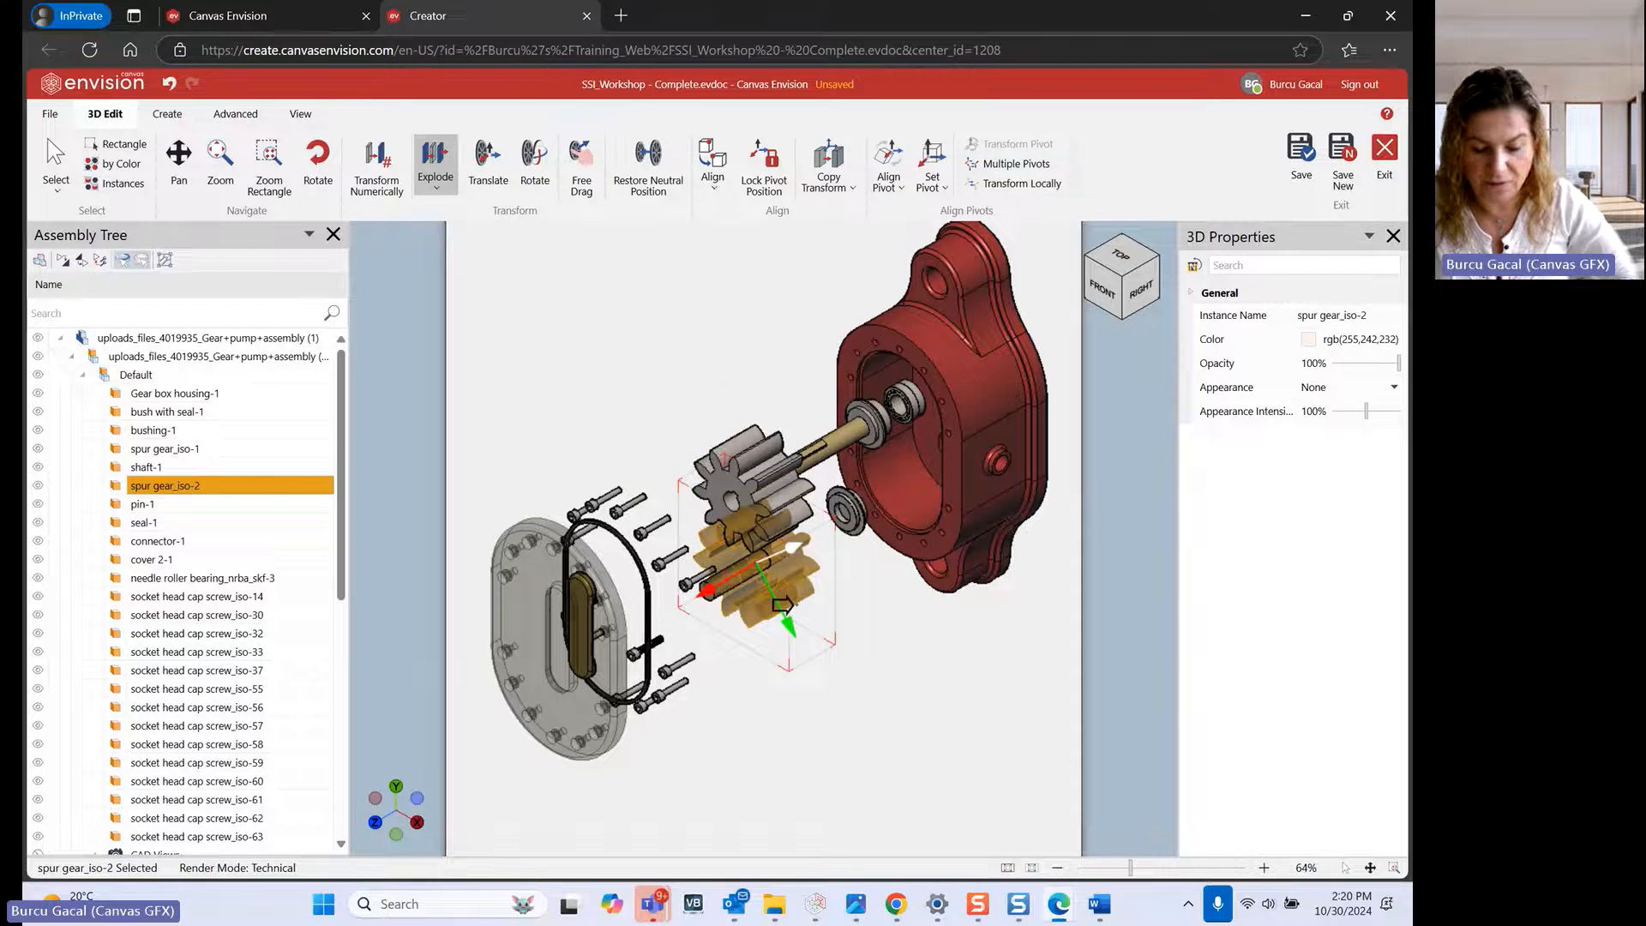
left_click(953, 656)
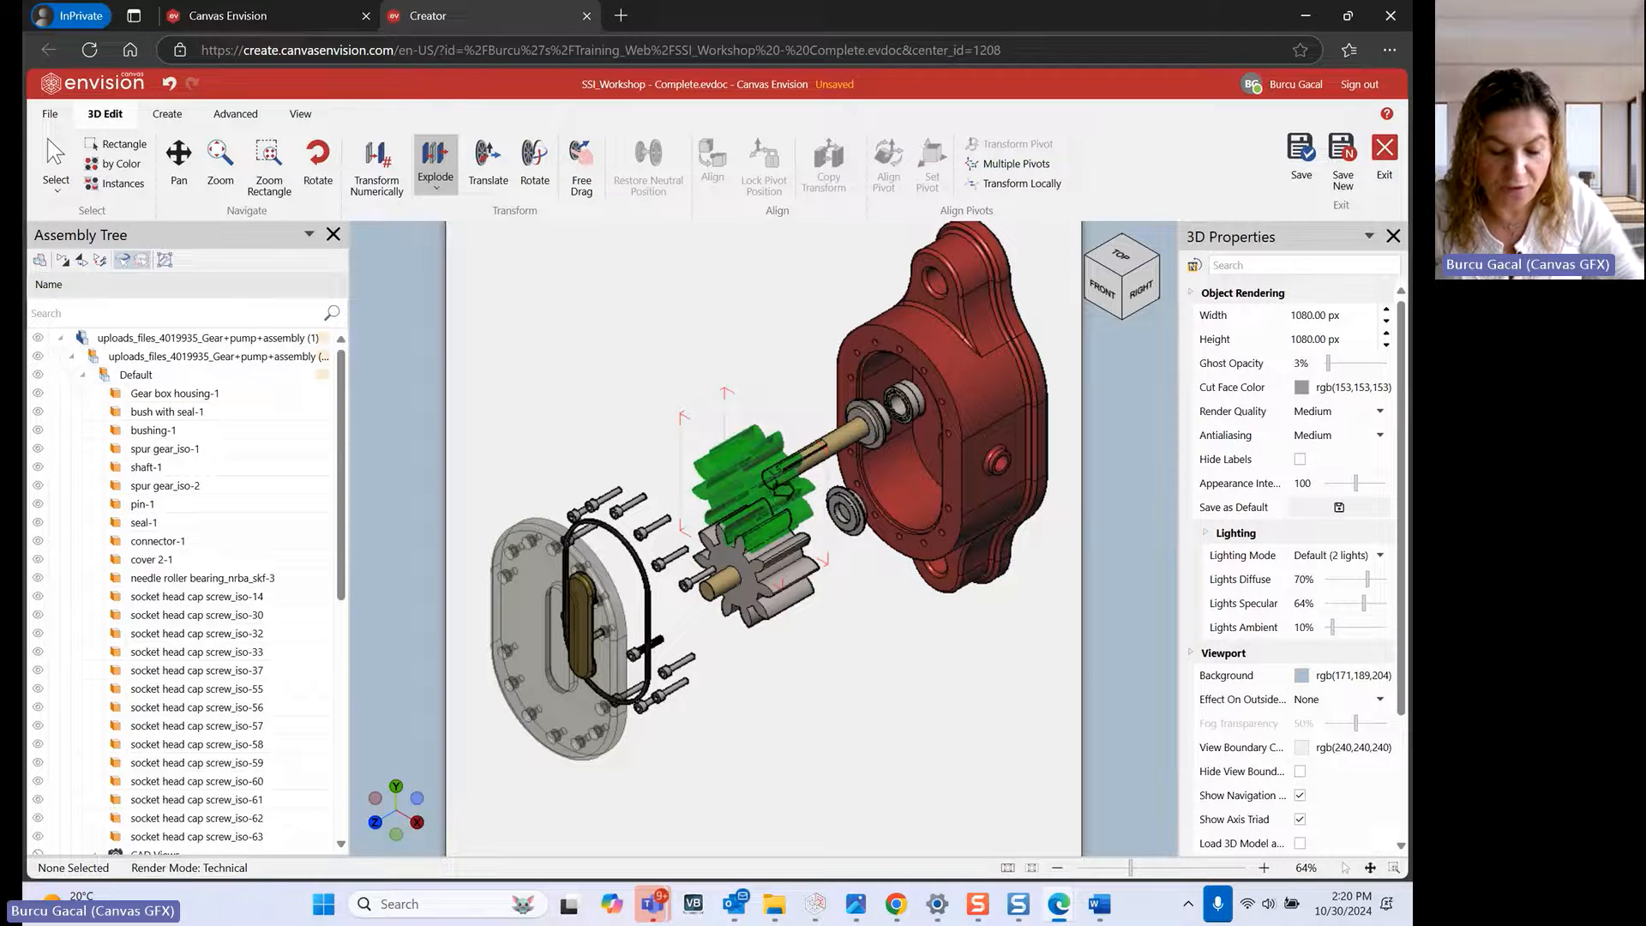
Select spur gear_iso-1 and spur gear_iso-2 together and translate them along the Z axis toward the housing
left_click(752, 504)
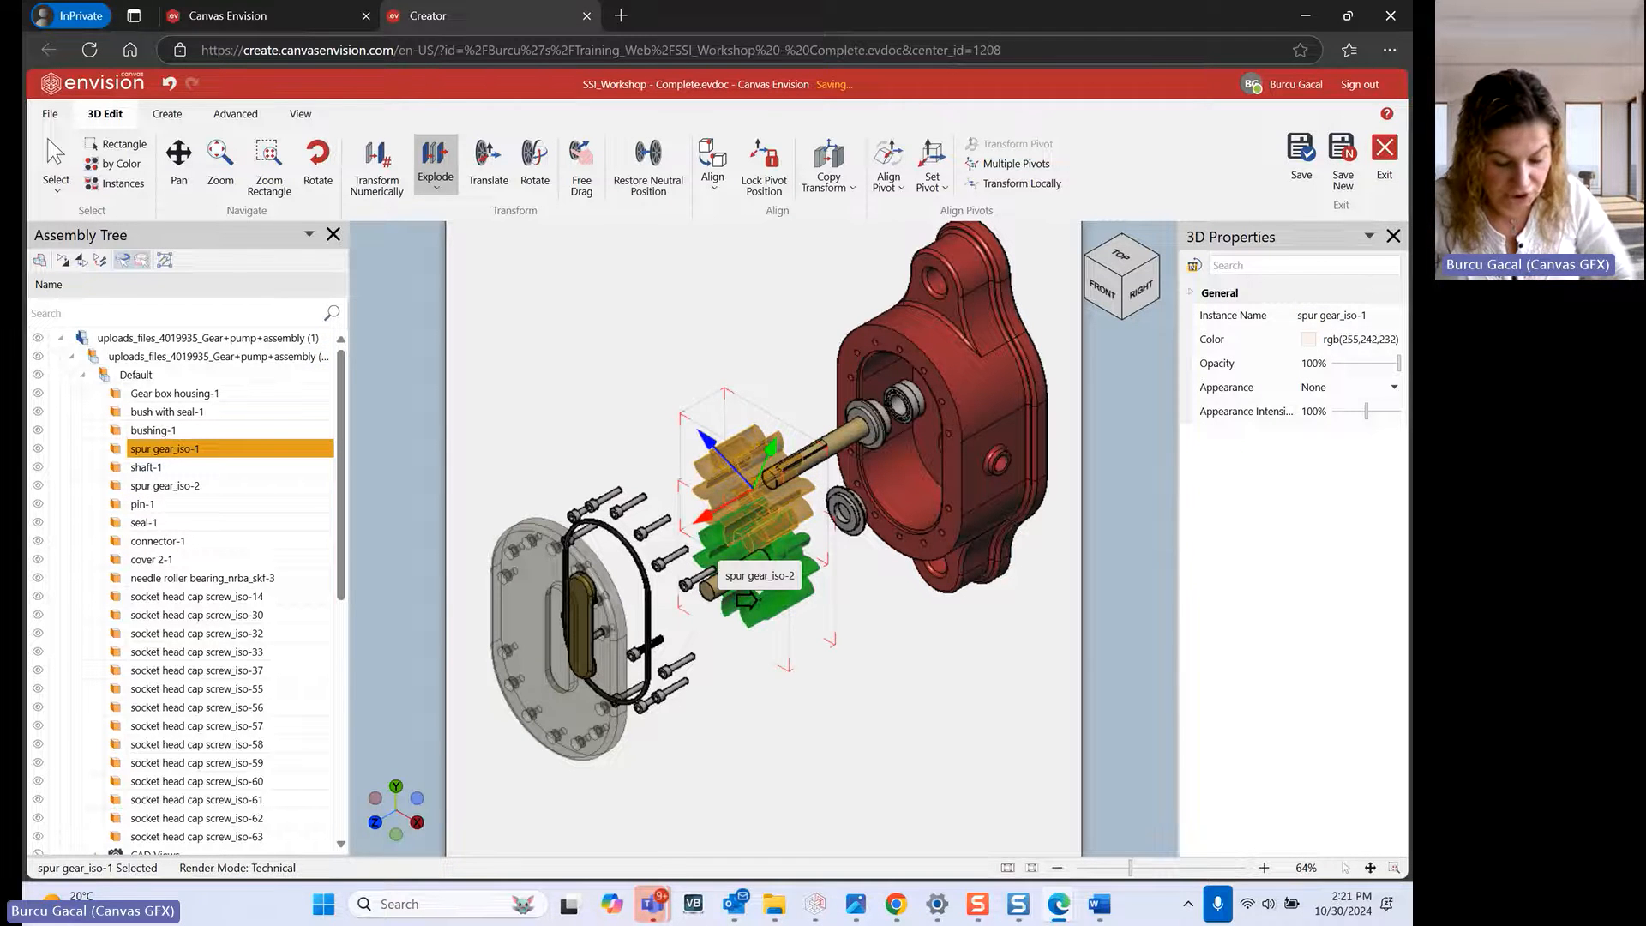
left_click(744, 598, "ctrl")
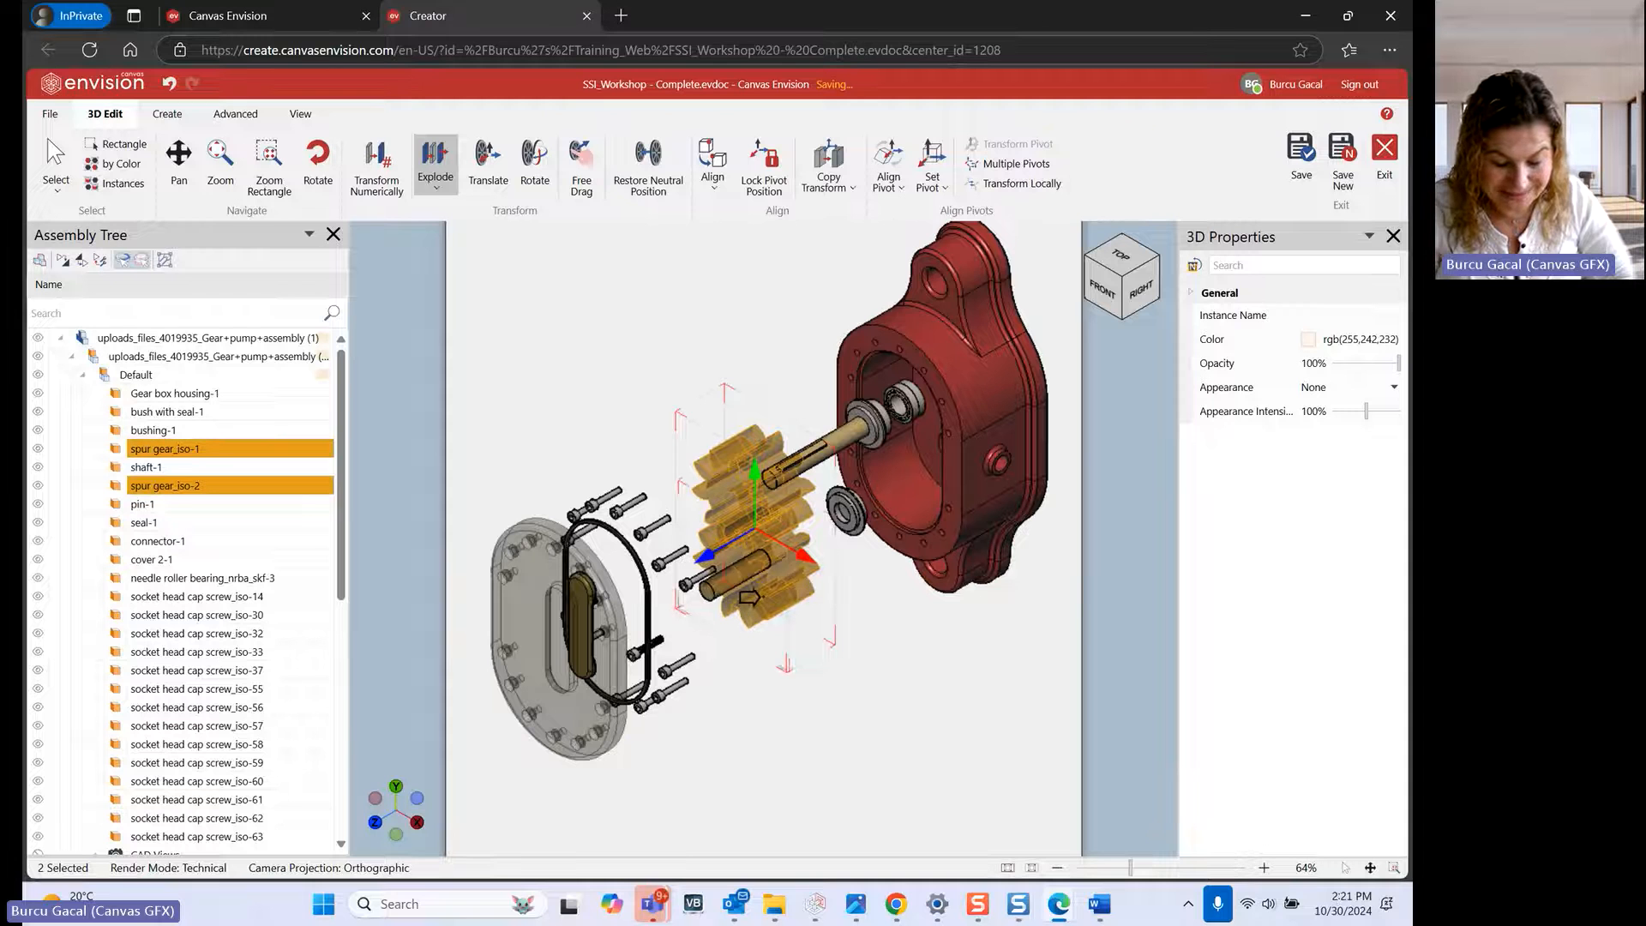
left_click(494, 173)
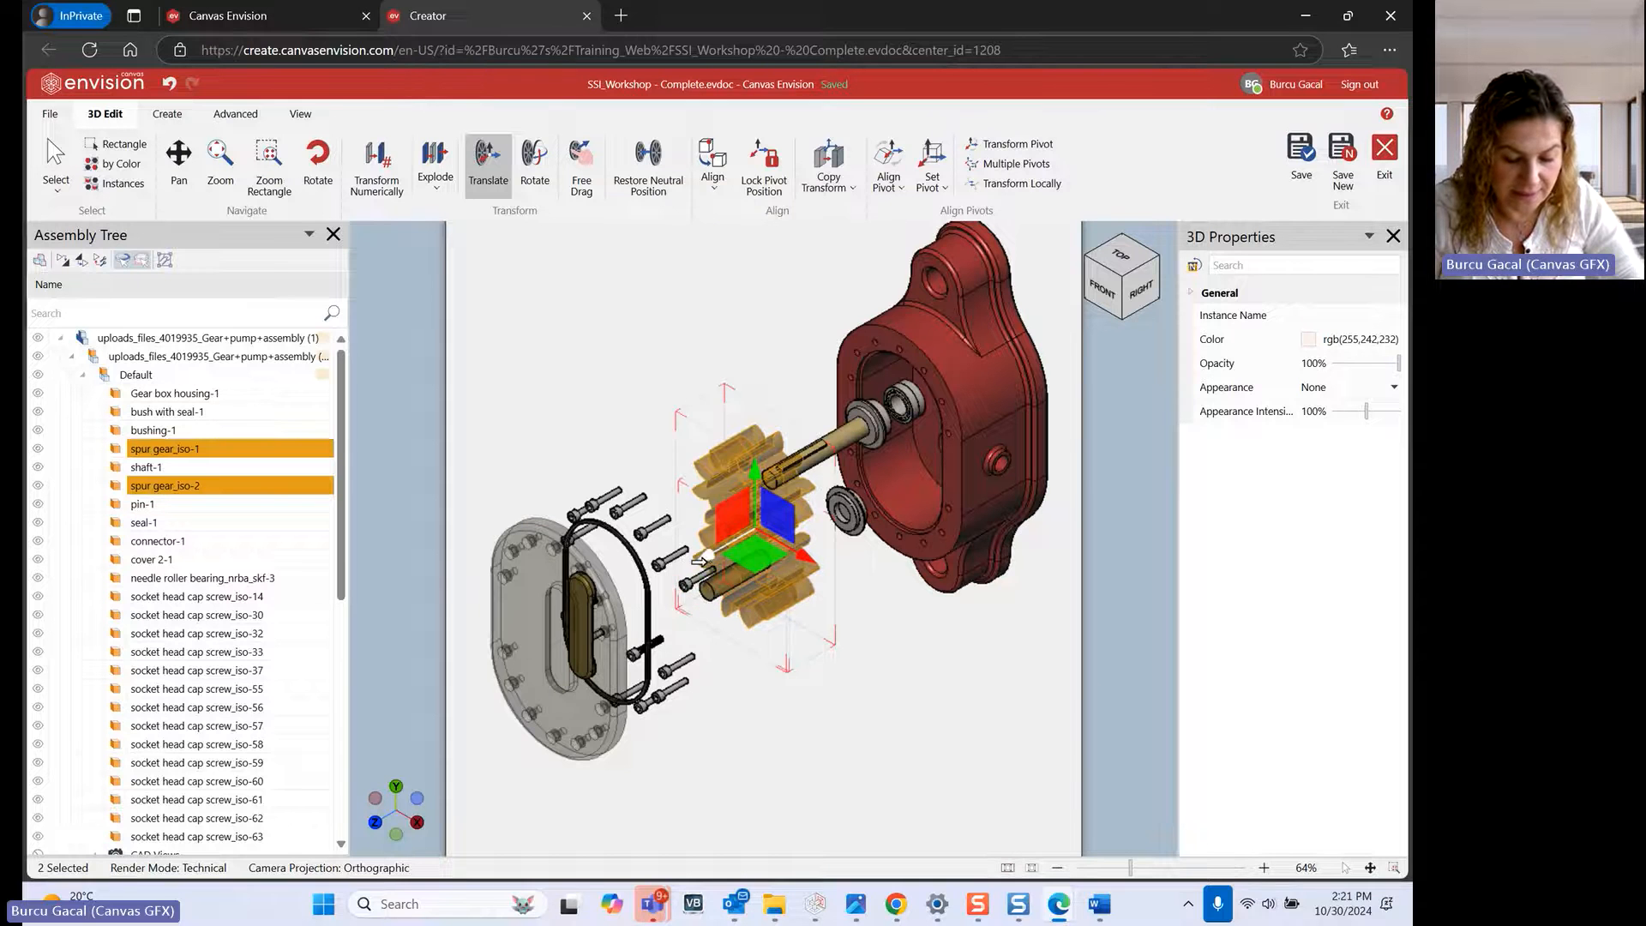
left_click_drag(706, 556, 737, 576)
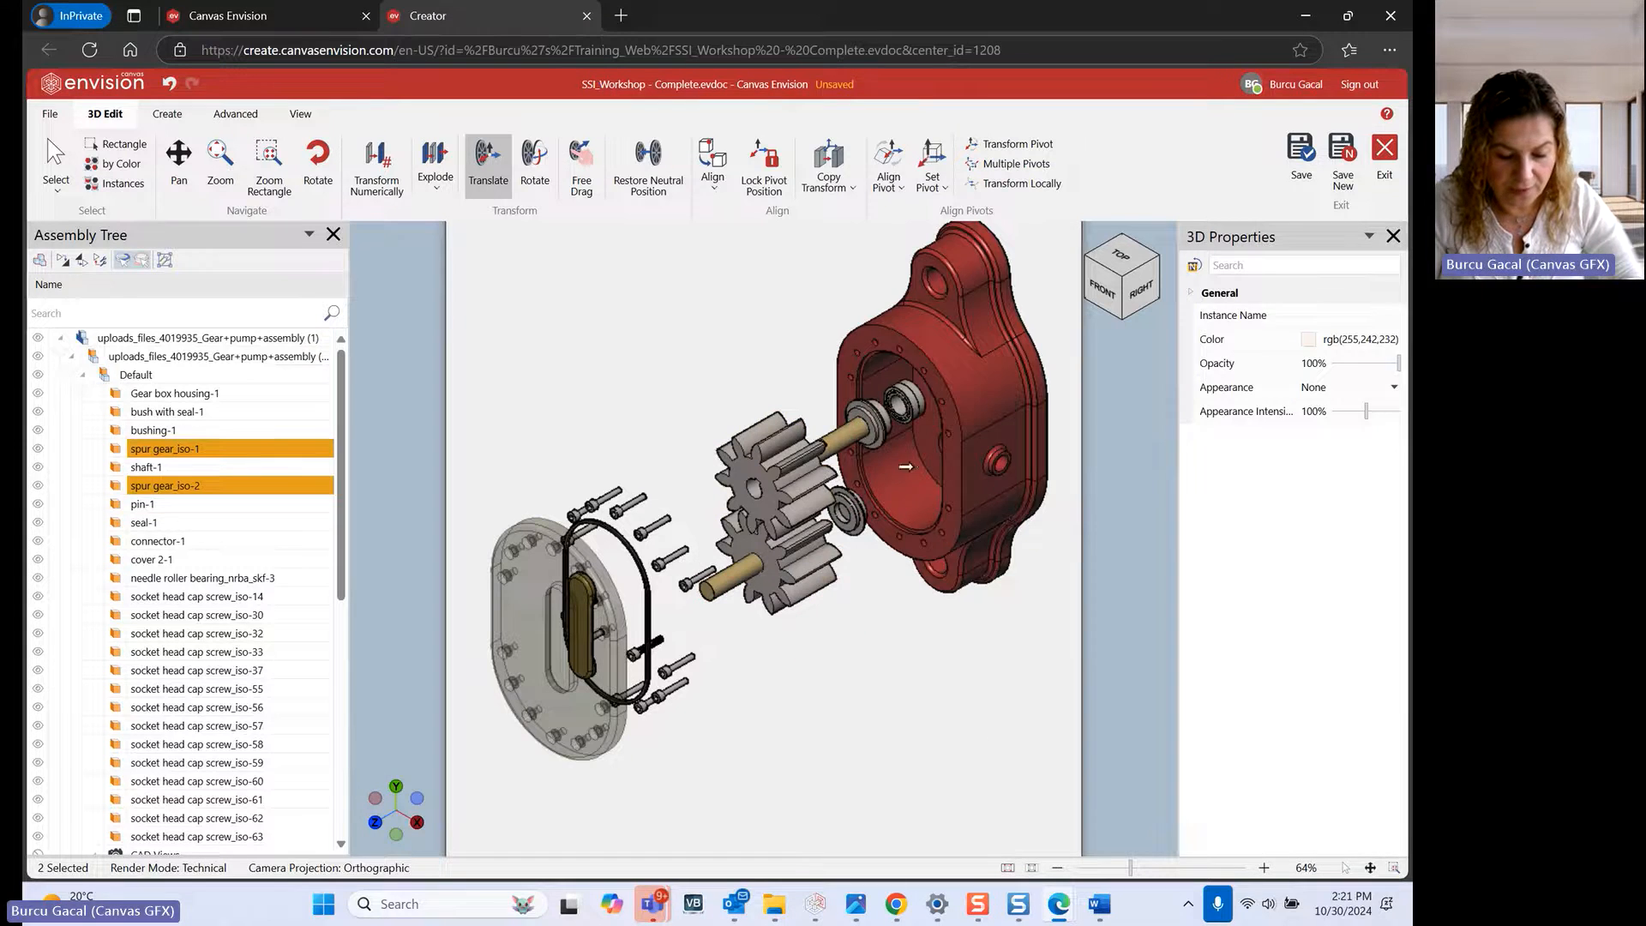
Translate shaft-1 along the Z axis out of the housing and through the upper gear, and clear the selection
key("Escape")
left_click(839, 435)
left_click_drag(757, 479, 686, 517)
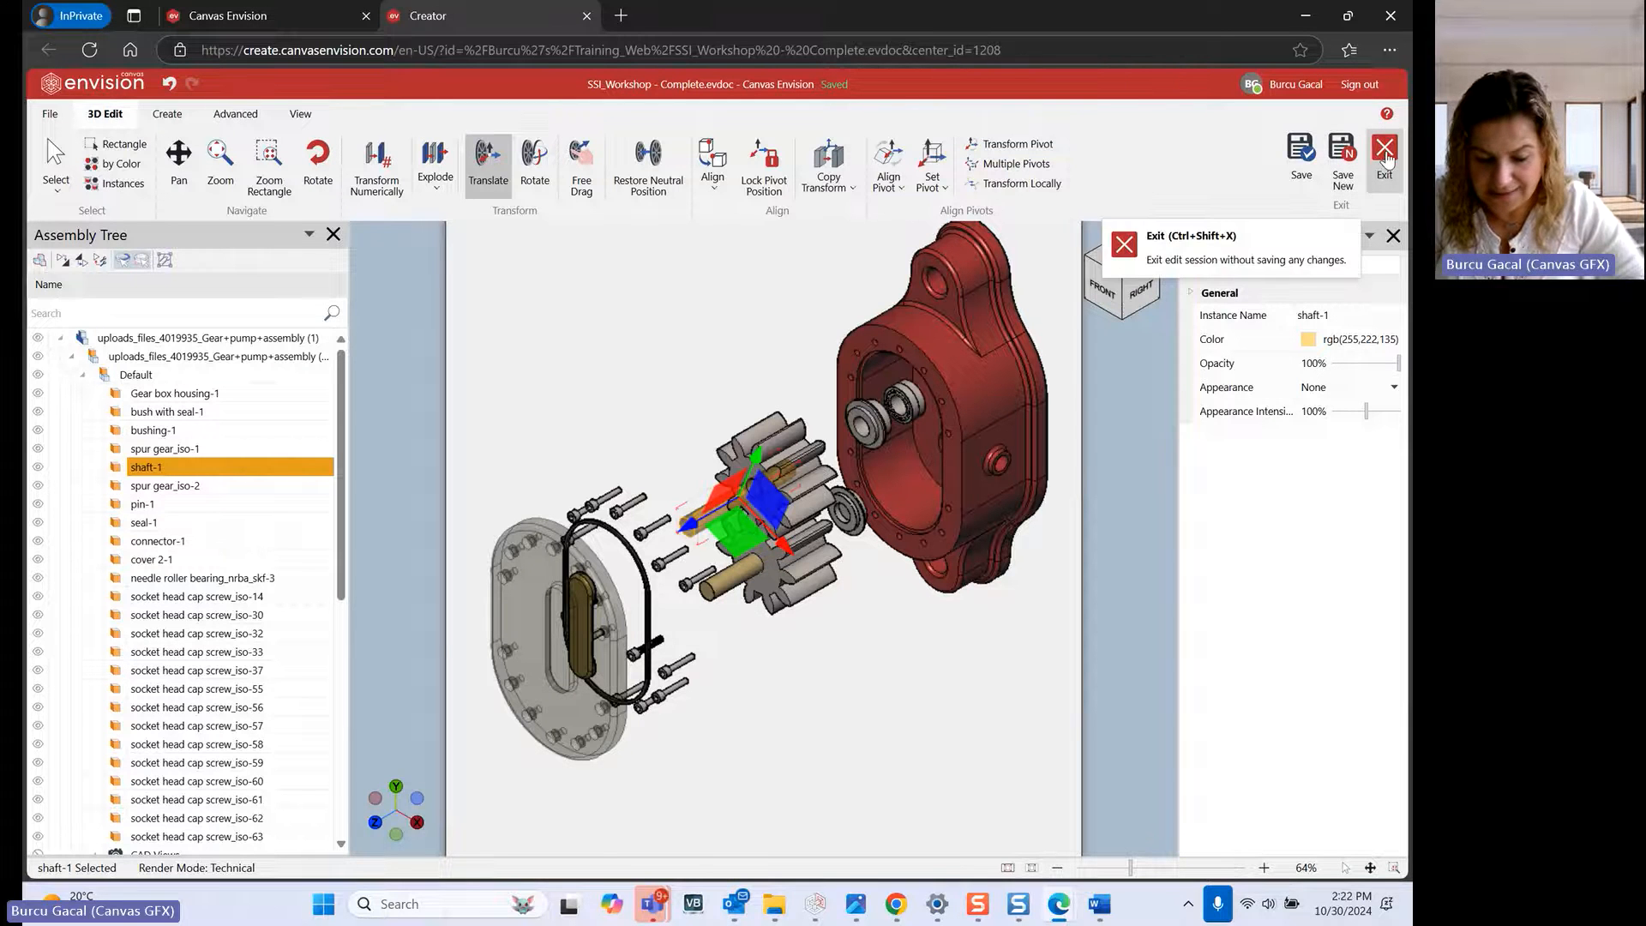
left_click(947, 671)
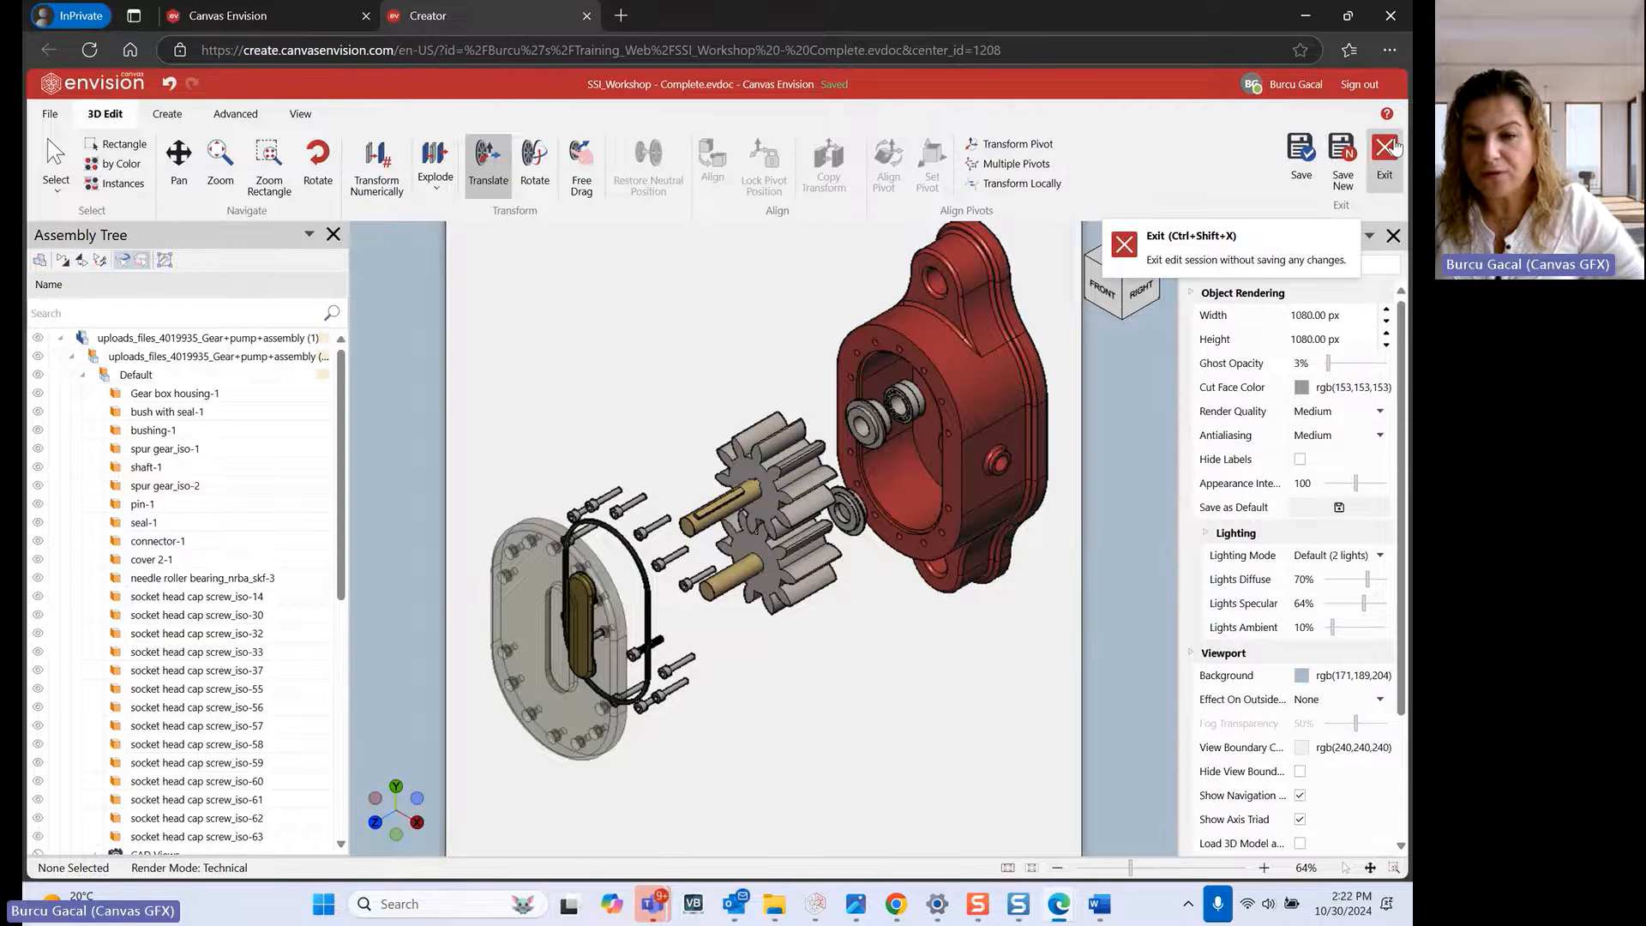
Save the 3D edits to the page, scale the exploded model to about 741 px square and place it in the cell beside the parts table
left_click(1302, 152)
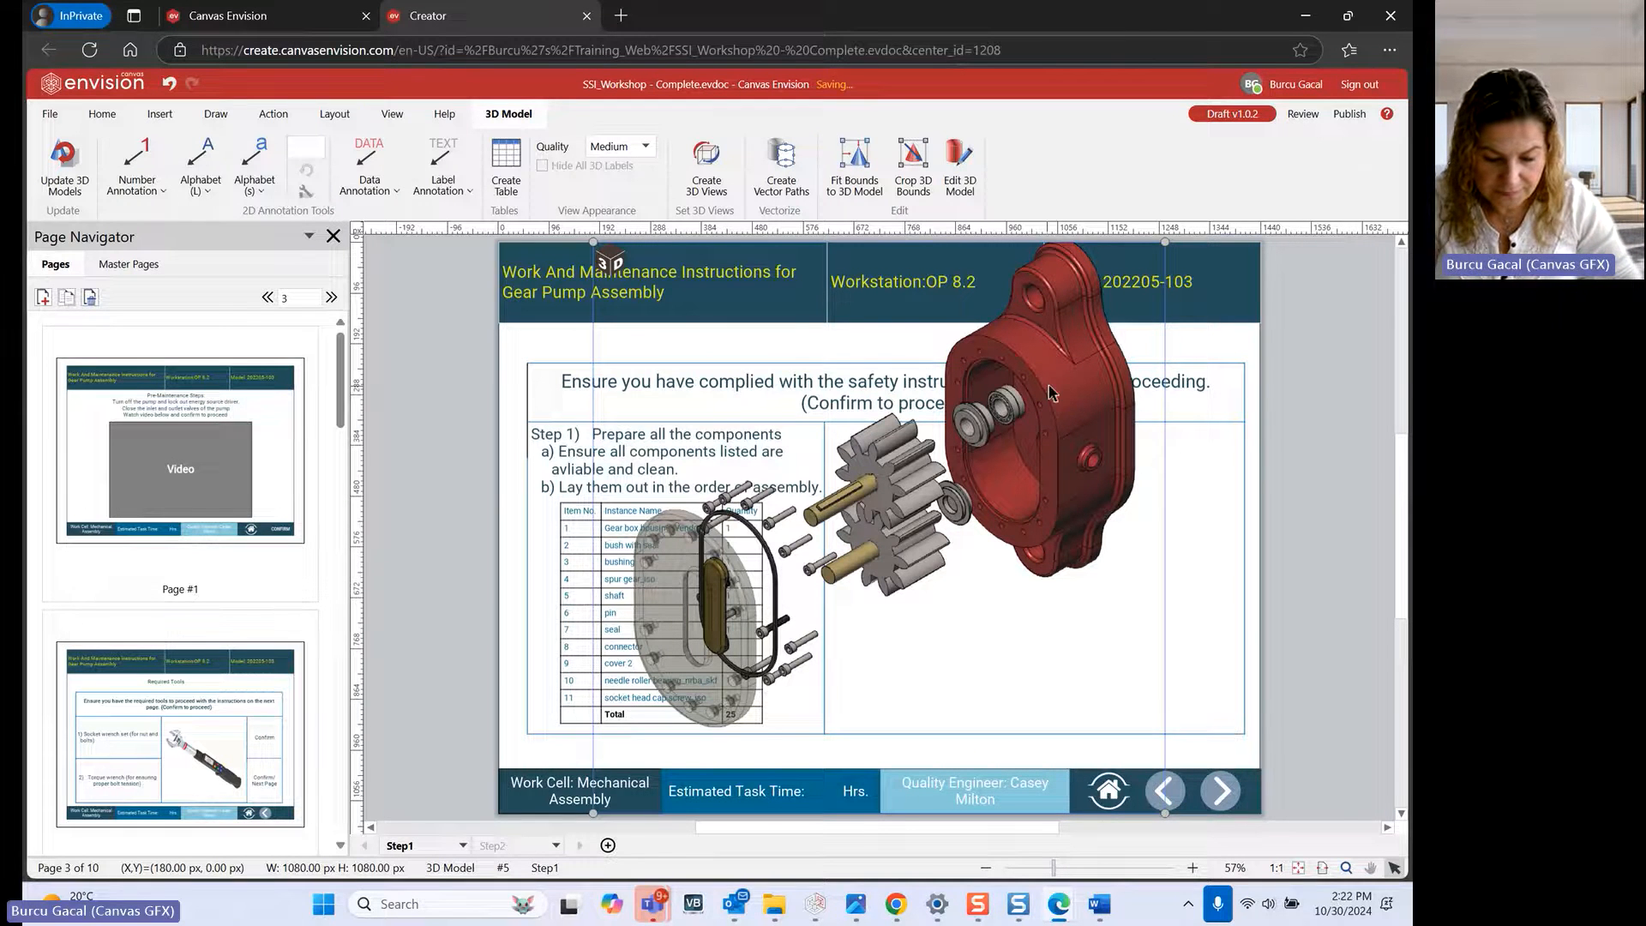
left_click_drag(1159, 446, 1132, 408)
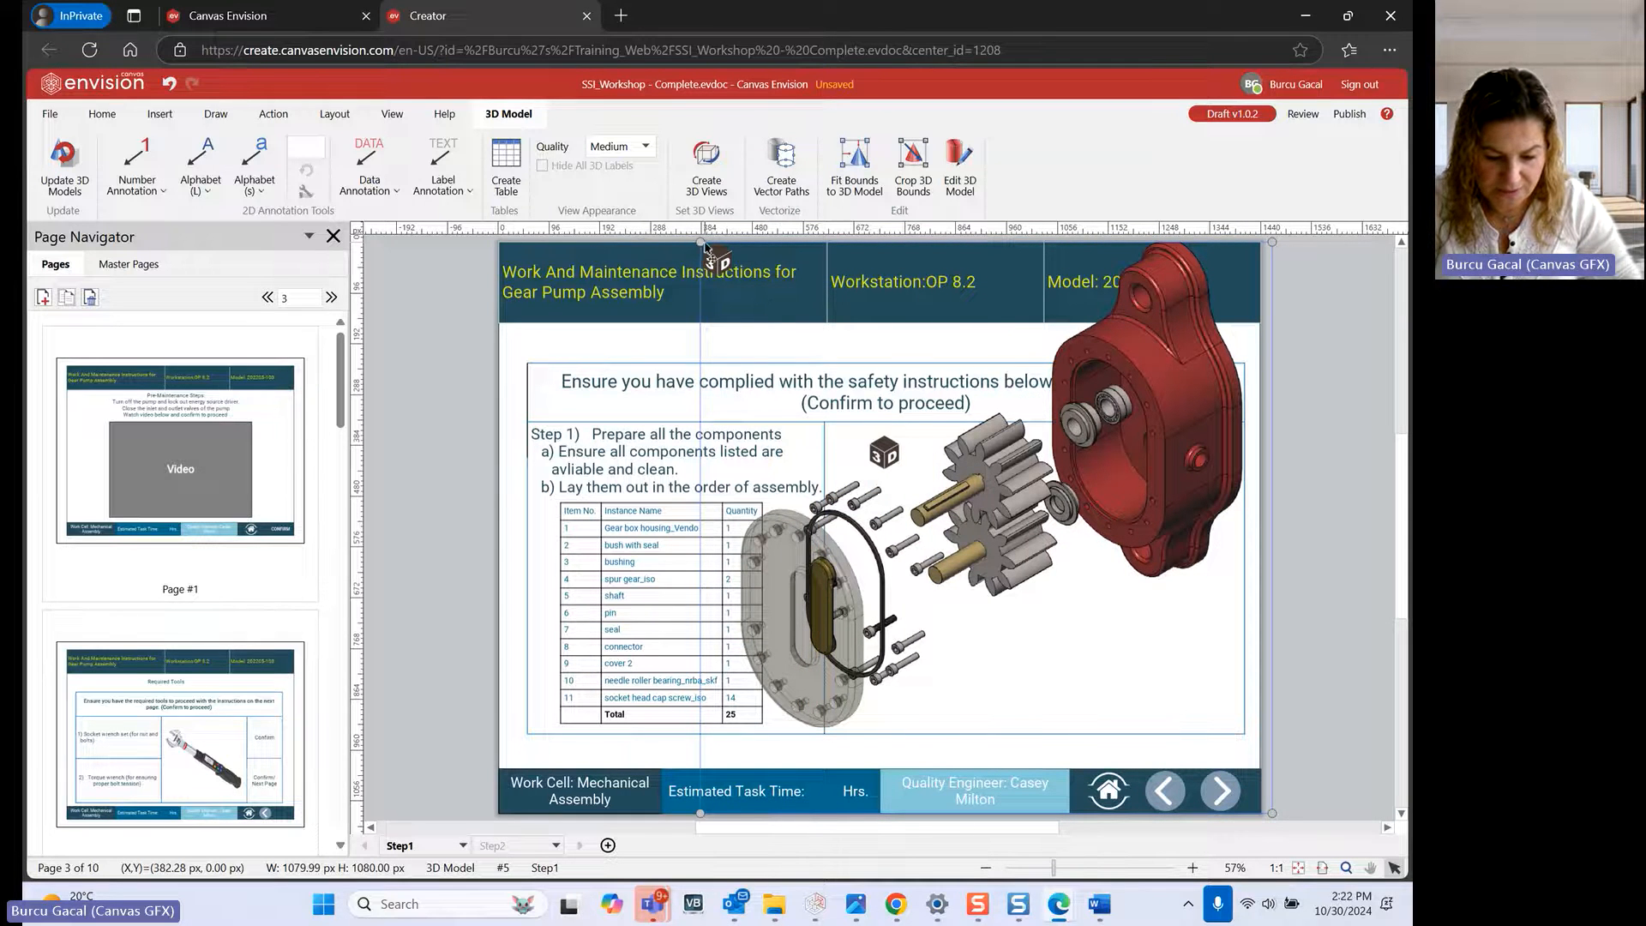
left_click_drag(700, 244, 965, 422)
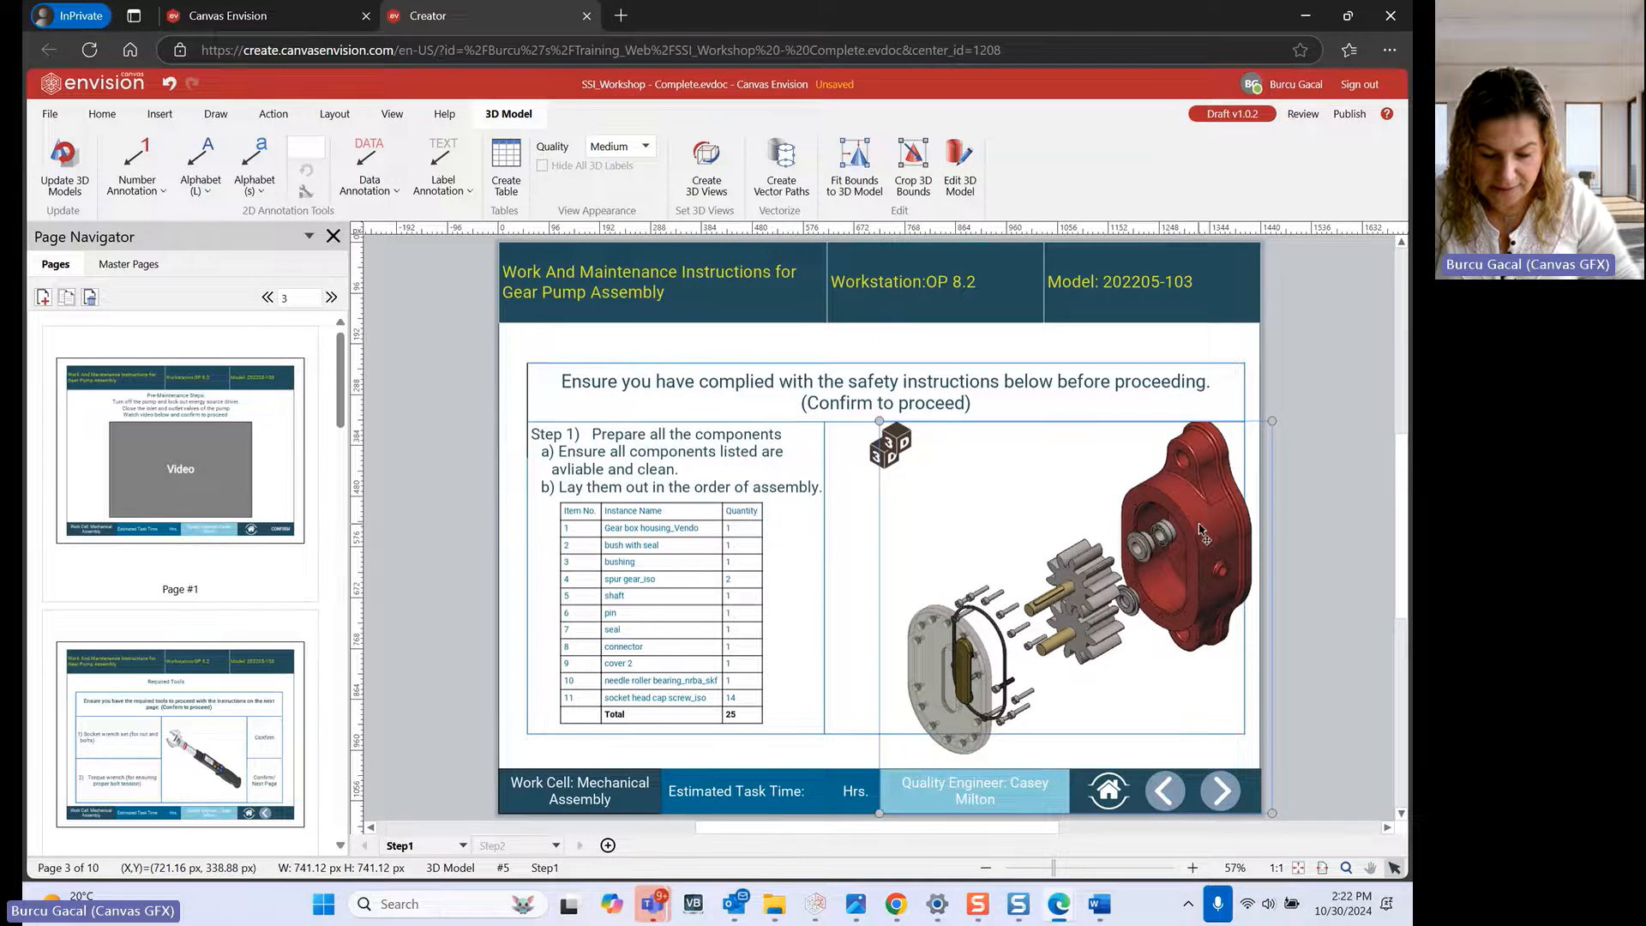
left_click_drag(1205, 529, 1155, 527)
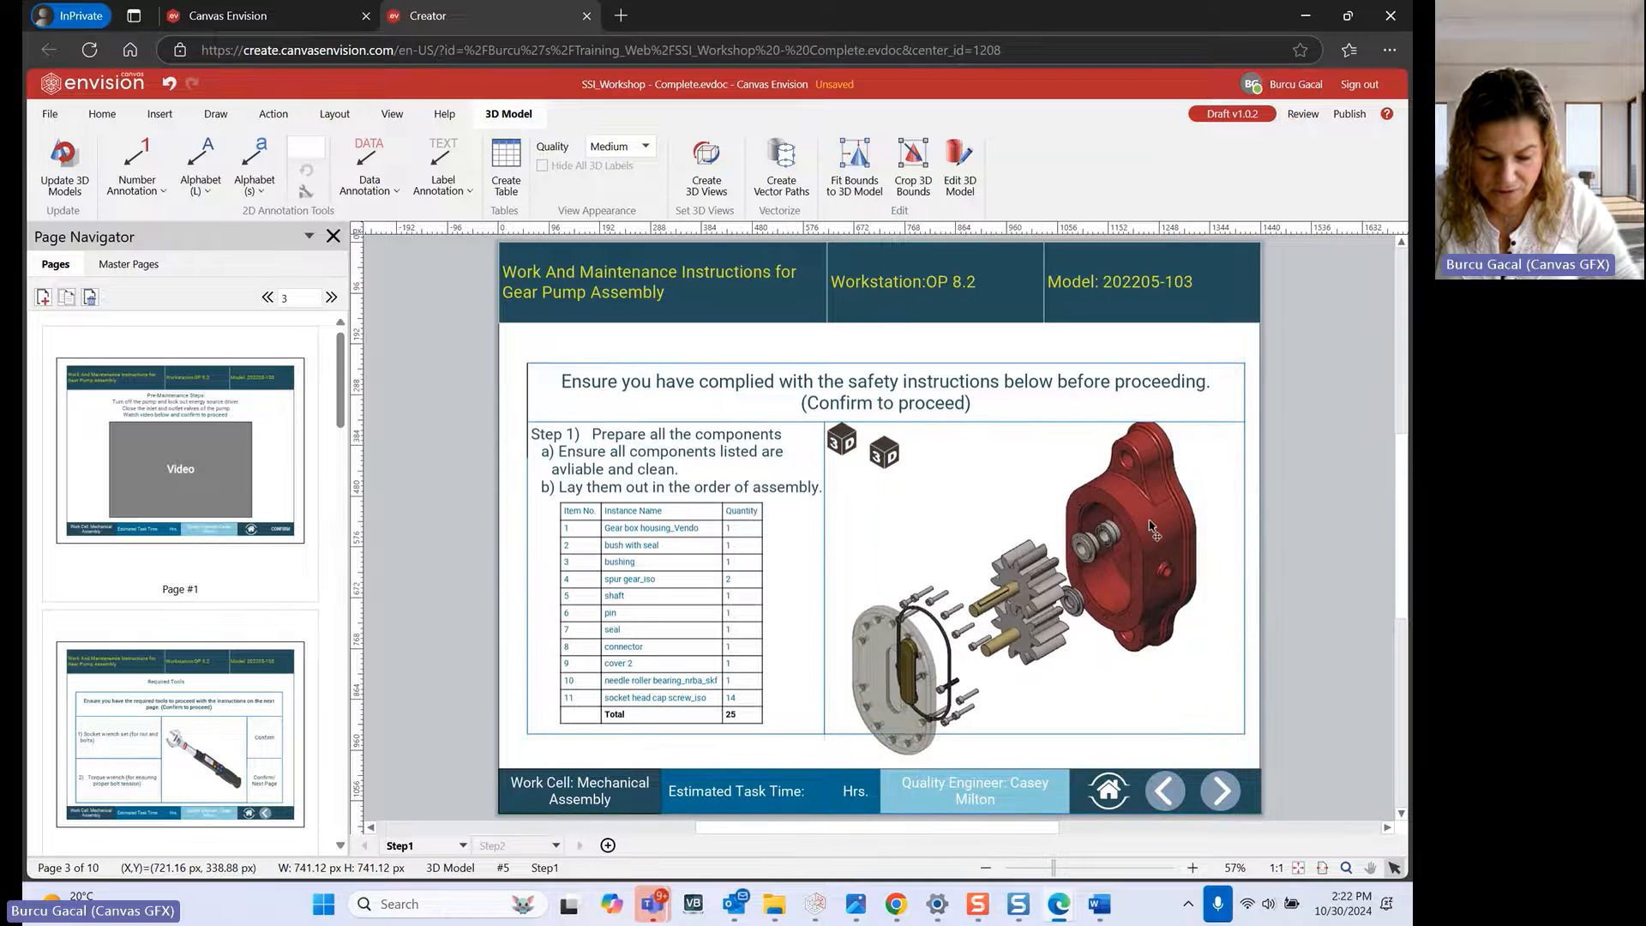
Select the other 3D model object overlapping the exploded pump on the page
left_click(897, 460)
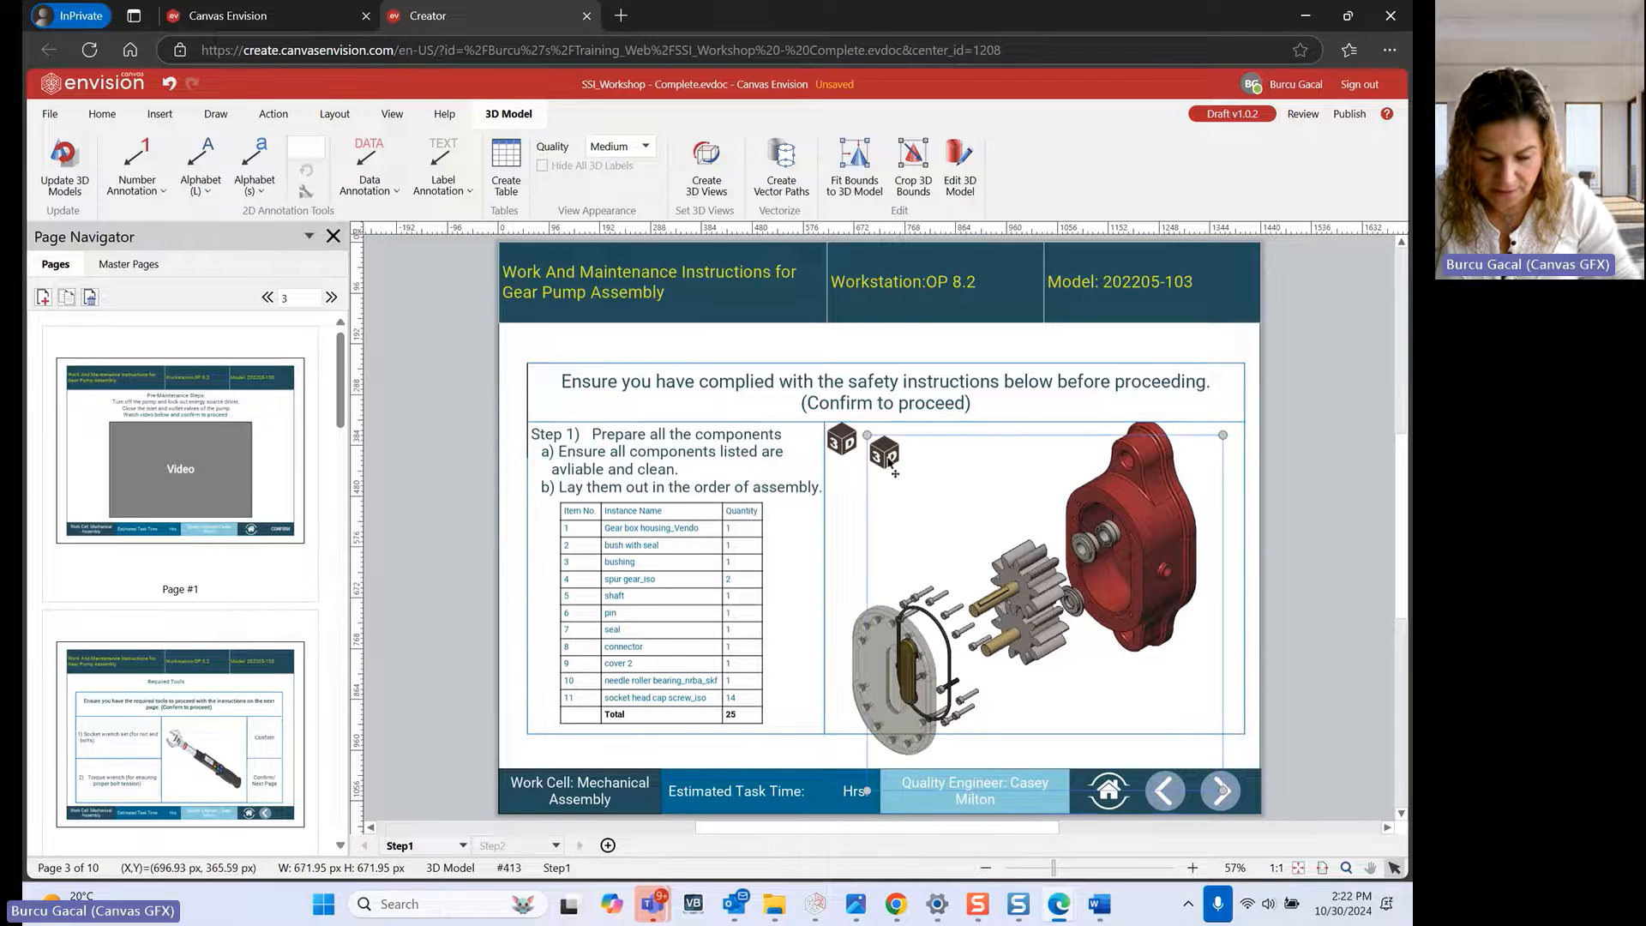